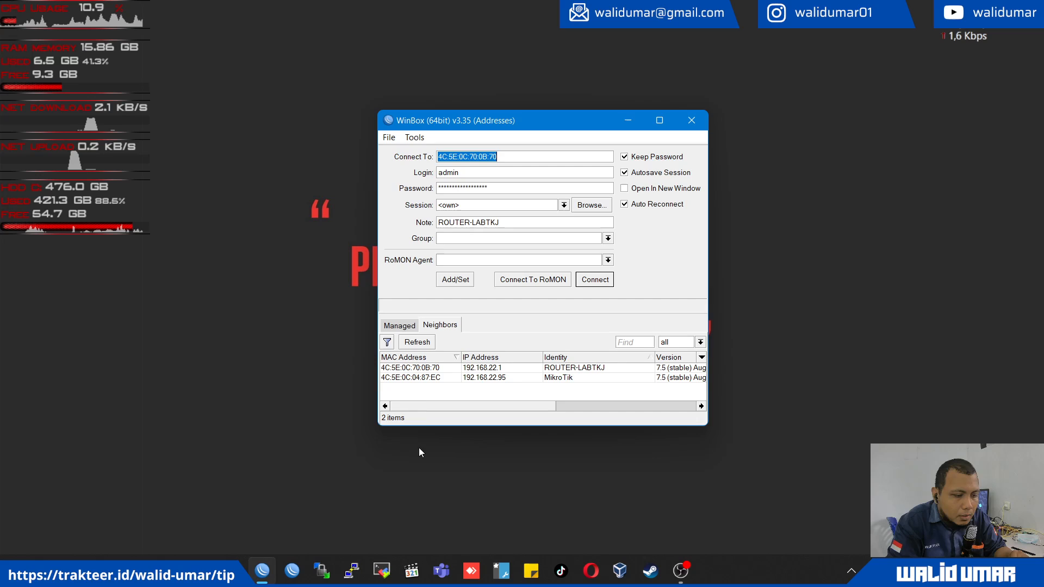
- Connect to the neighbor router ROUTER-LABTKJ with the saved admin login
{"action": "left_click", "coordinate": [430, 369]}
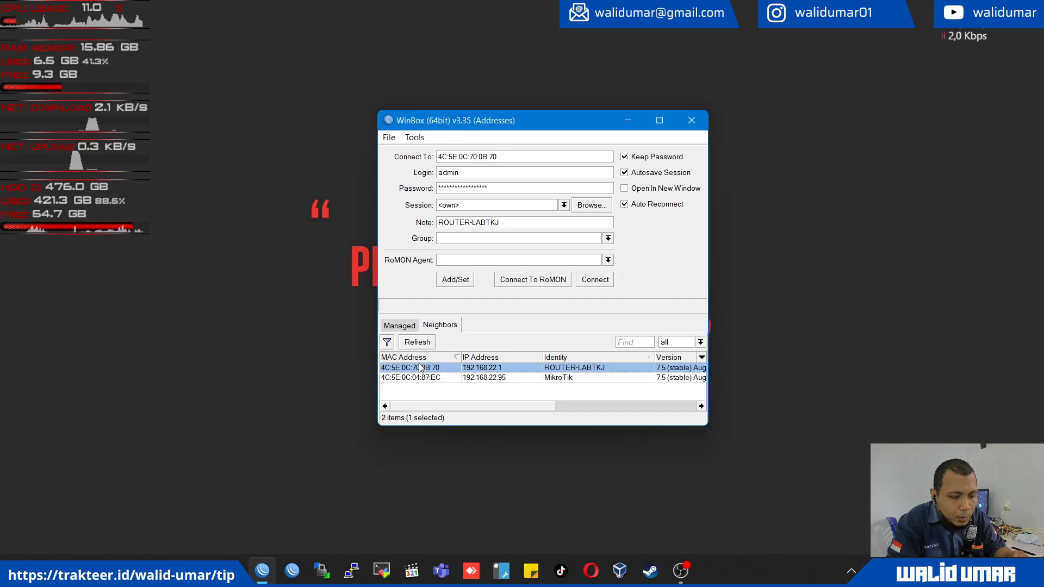
{"action": "left_click", "coordinate": [597, 280]}
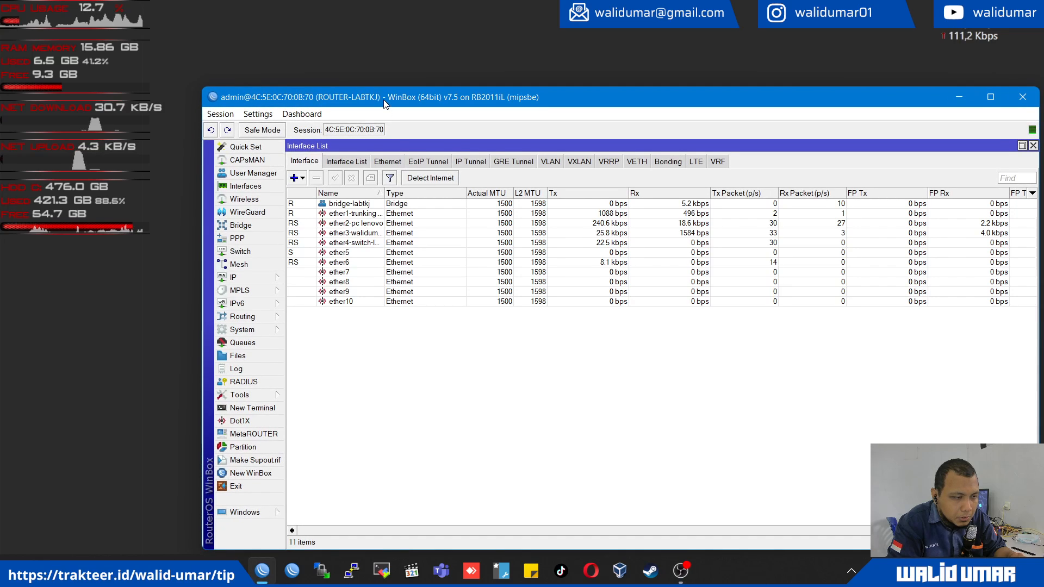
{"action": "left_click_drag", "start_coordinate": [384, 103], "coordinate": [334, 87]}
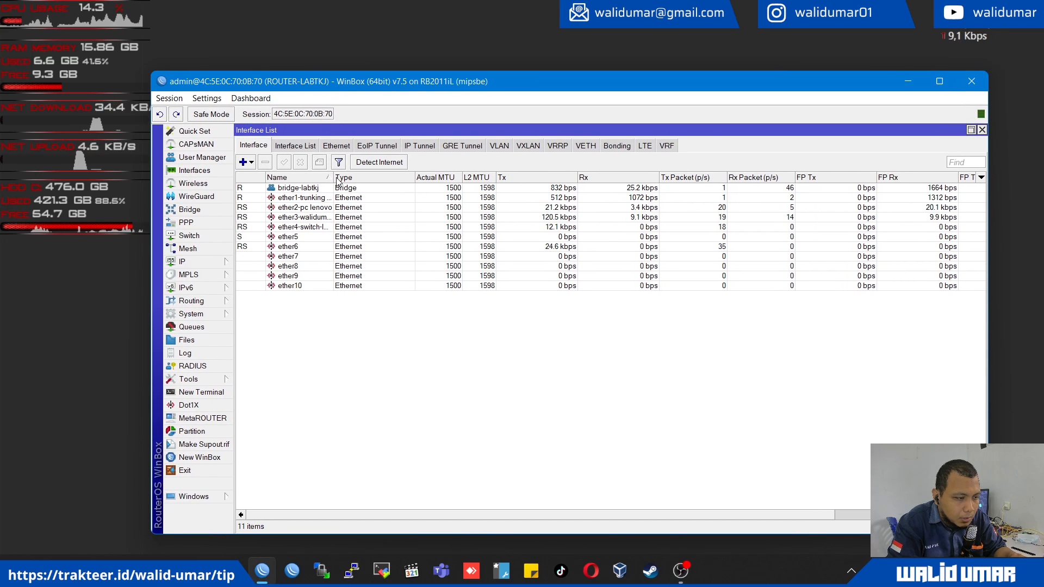
- Widen the Name column of the interface list and examine the assignments of ether1 through ether5
{"action": "left_click_drag", "start_coordinate": [334, 177], "coordinate": [391, 178]}
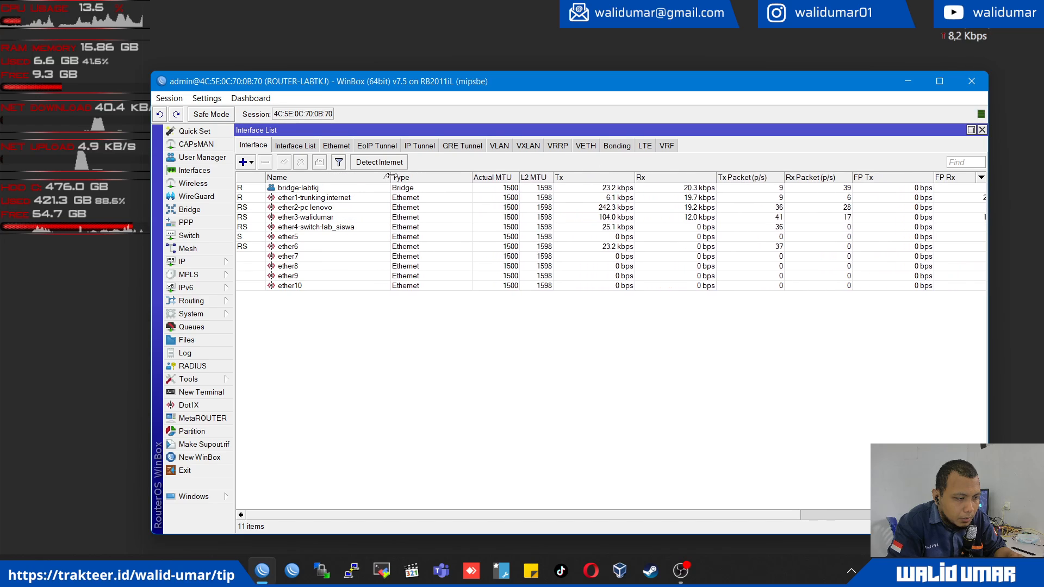
{"action": "left_click", "coordinate": [353, 198]}
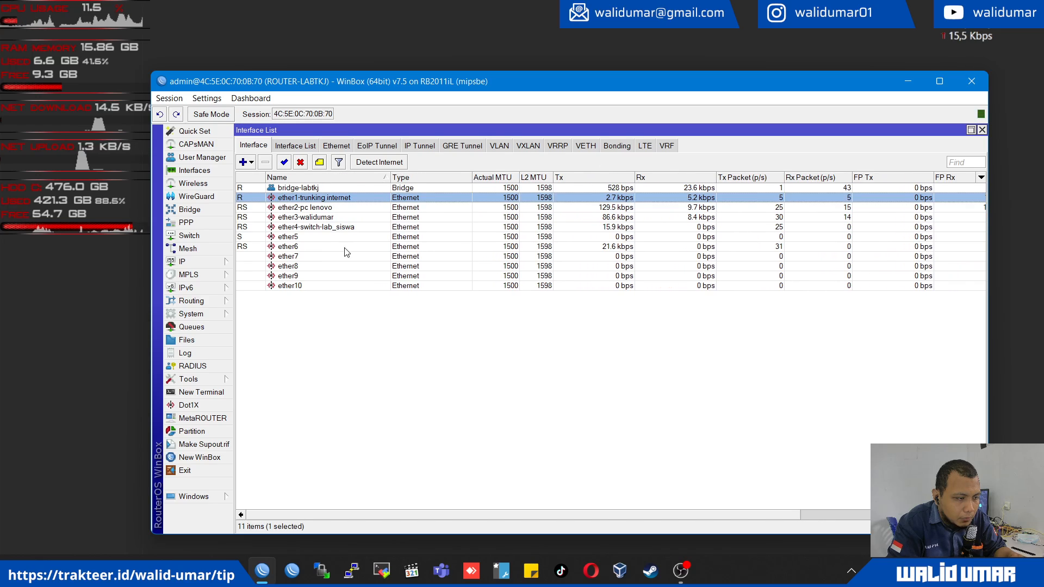
{"action": "left_click", "coordinate": [344, 208]}
{"action": "left_click", "coordinate": [343, 218]}
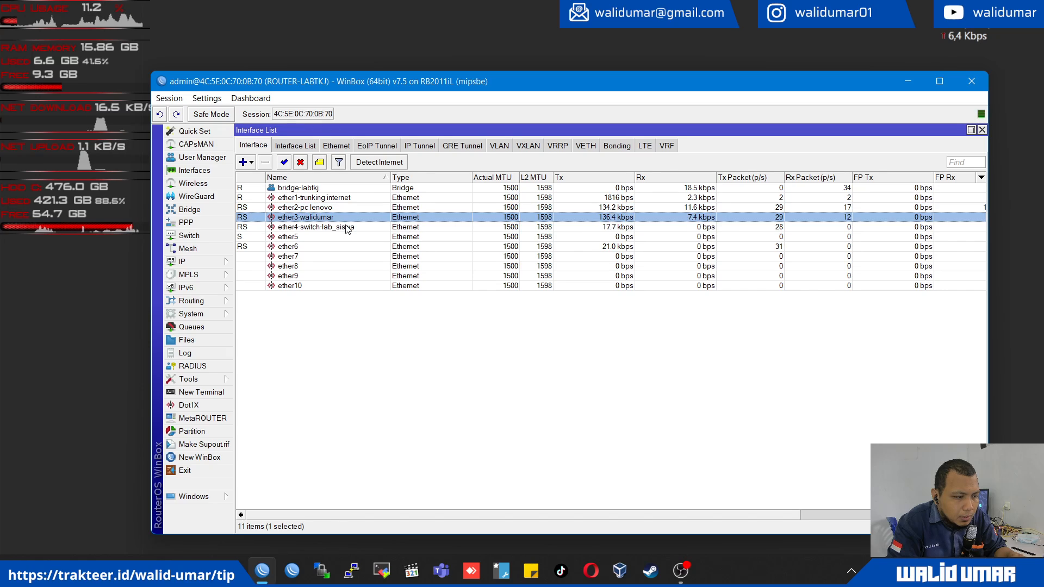
{"action": "left_click", "coordinate": [346, 228]}
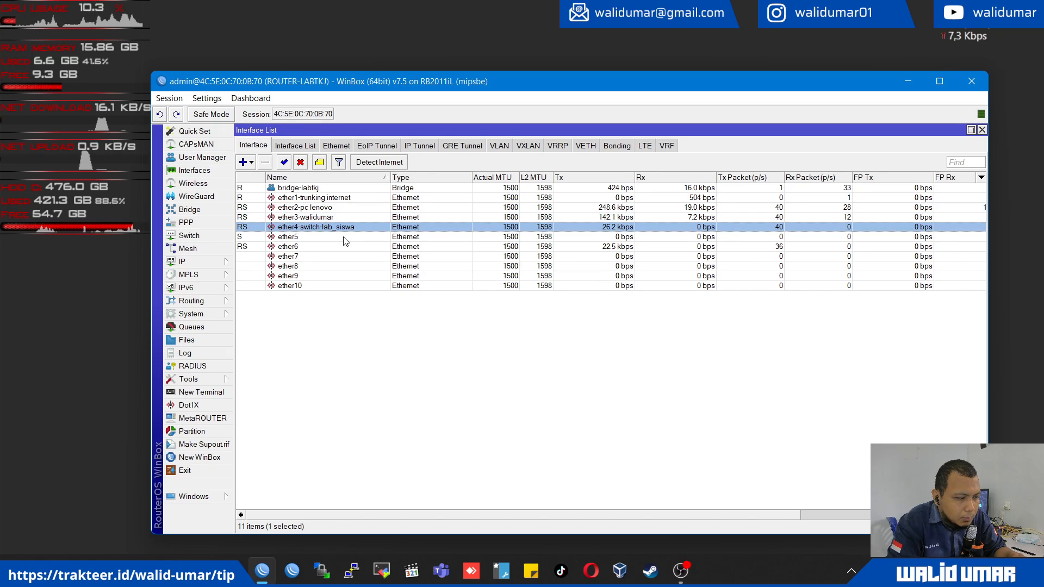
{"action": "left_click", "coordinate": [344, 237]}
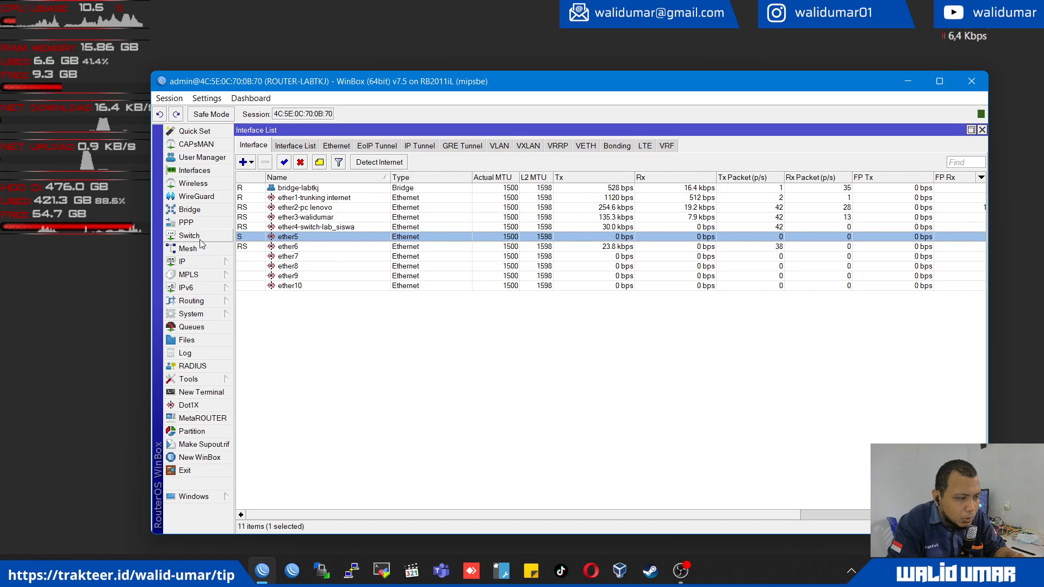
- Show the bridge ports and go through the member ports from ether2 to ether6
{"action": "left_click", "coordinate": [189, 210]}
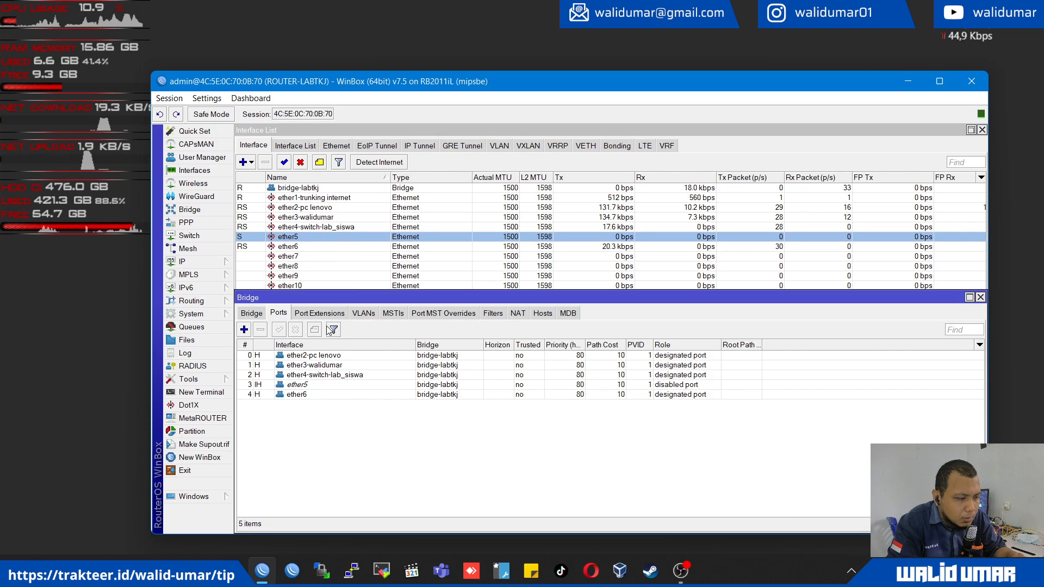
{"action": "left_click", "coordinate": [320, 356]}
{"action": "left_click", "coordinate": [319, 366]}
{"action": "left_click", "coordinate": [317, 375]}
{"action": "left_click", "coordinate": [315, 385]}
{"action": "left_click", "coordinate": [310, 396]}
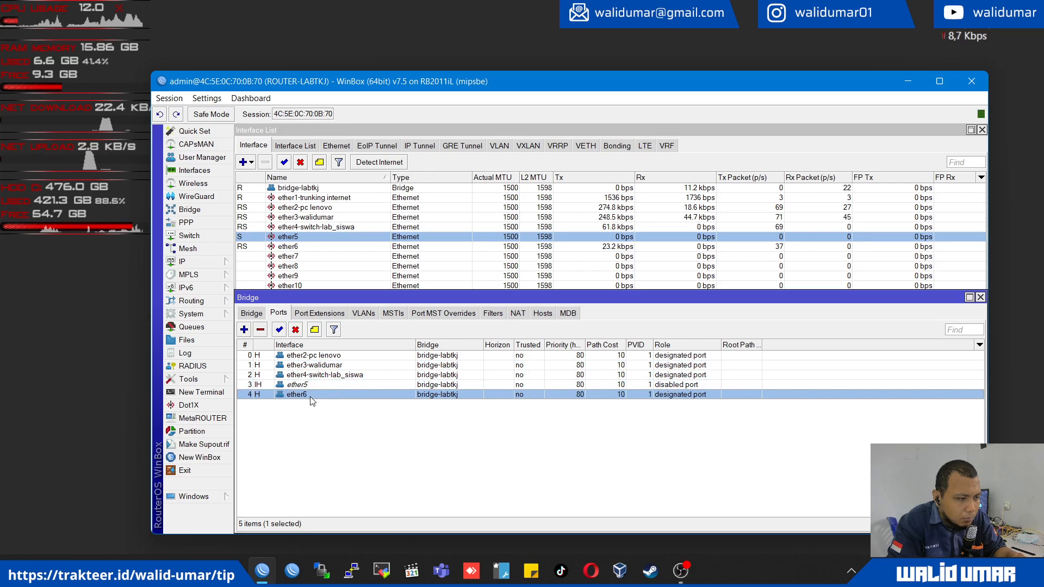
- Show the router's IP address list and examine the addresses assigned to ether1 and bridge-labtkj
{"action": "left_click", "coordinate": [321, 189]}
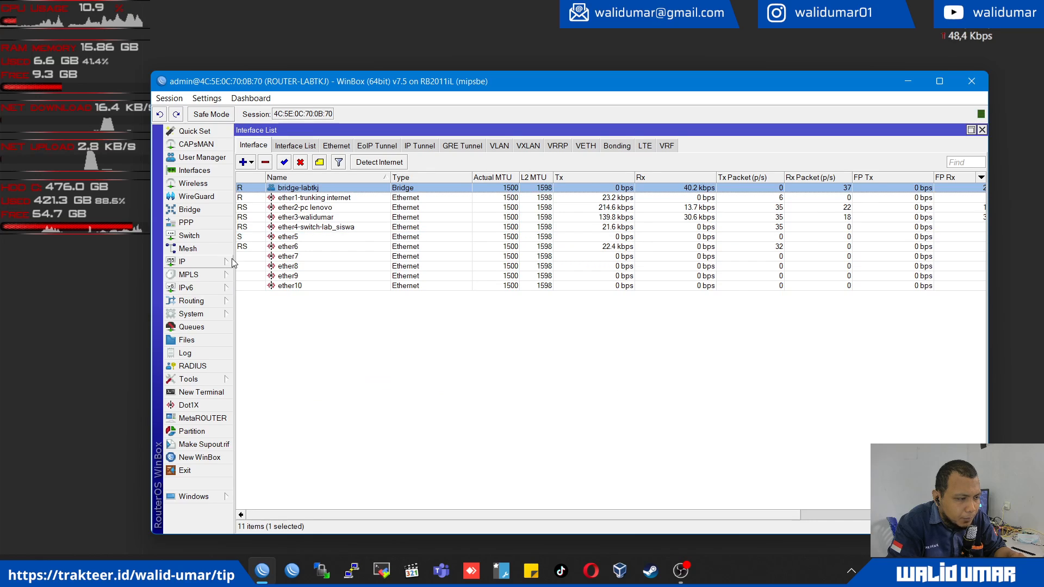
{"action": "left_click", "coordinate": [185, 262]}
{"action": "left_click", "coordinate": [260, 234]}
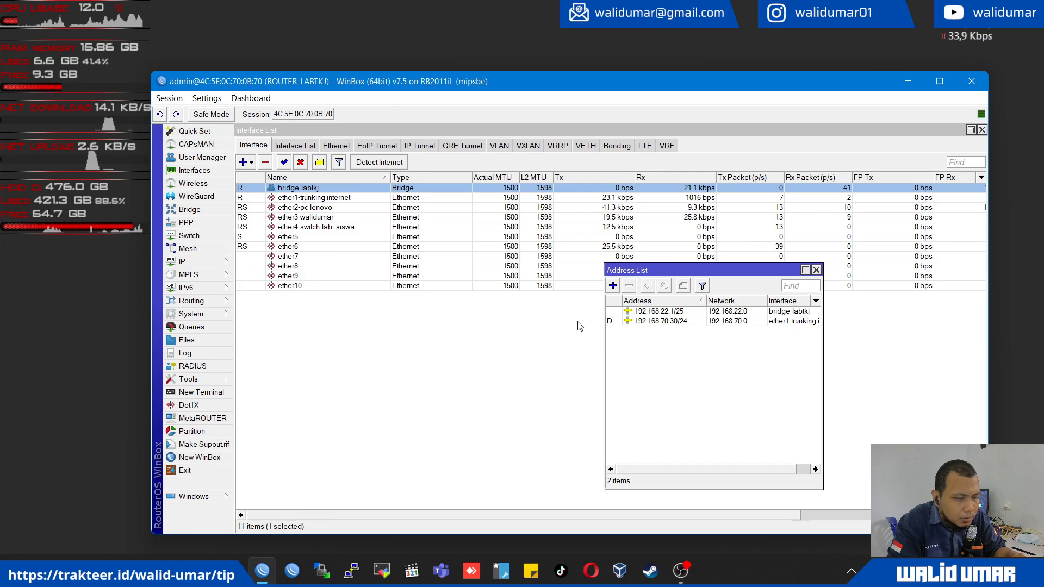
{"action": "left_click", "coordinate": [659, 321]}
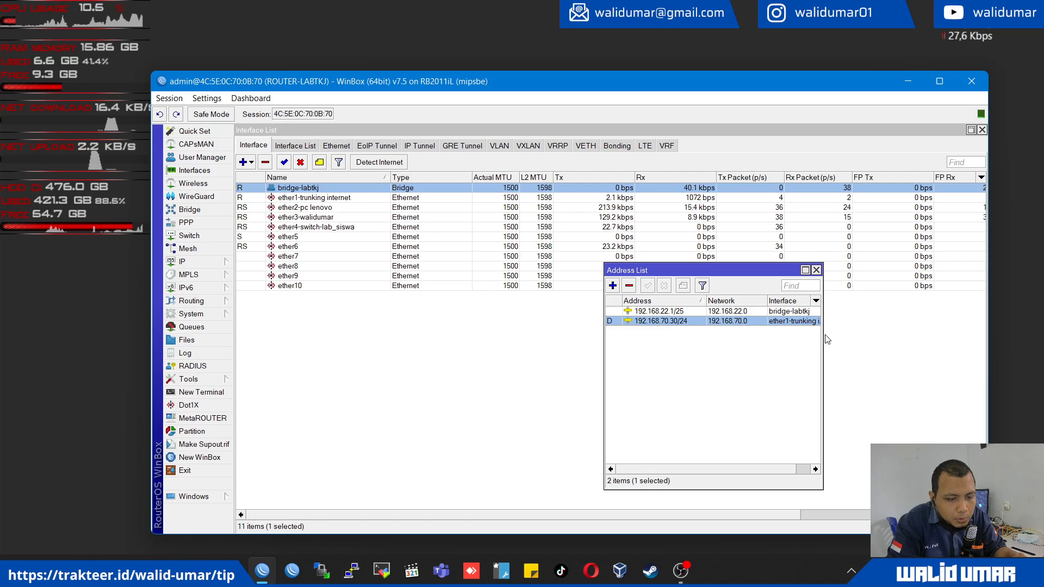
{"action": "left_click_drag", "start_coordinate": [823, 338], "coordinate": [906, 338]}
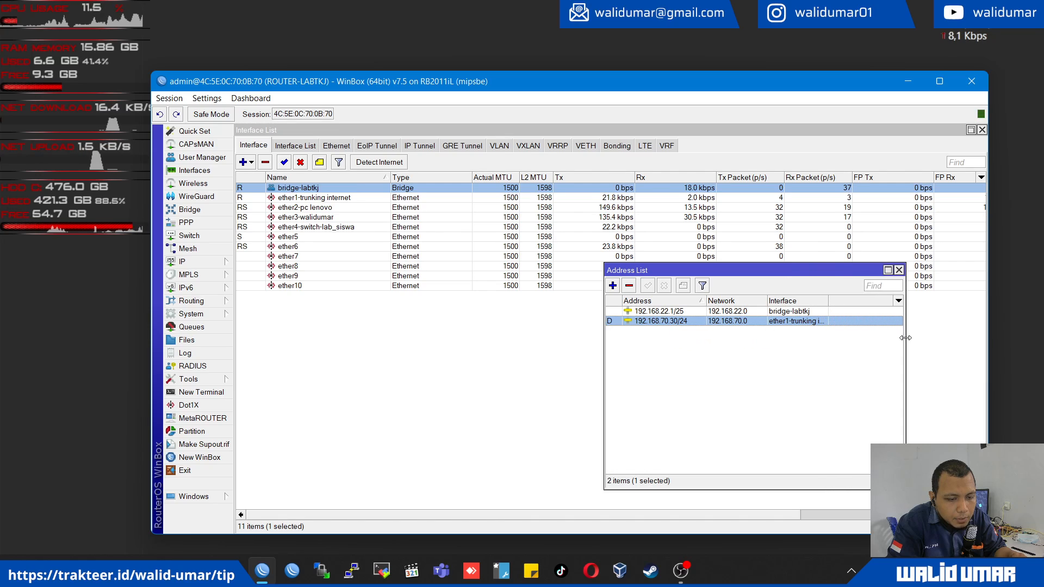
{"action": "left_click", "coordinate": [713, 338]}
{"action": "left_click", "coordinate": [674, 311]}
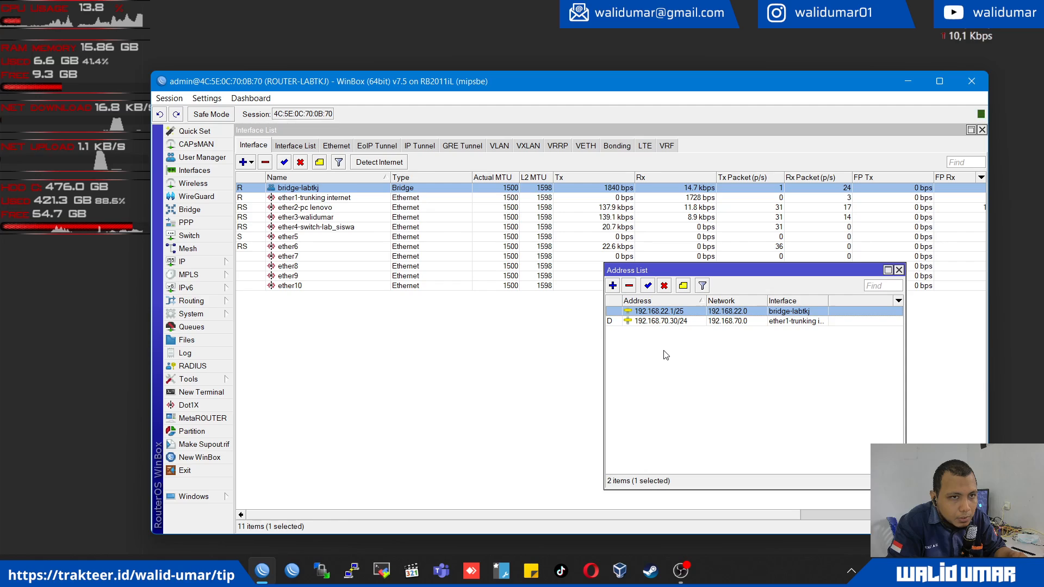
{"action": "left_click", "coordinate": [345, 345]}
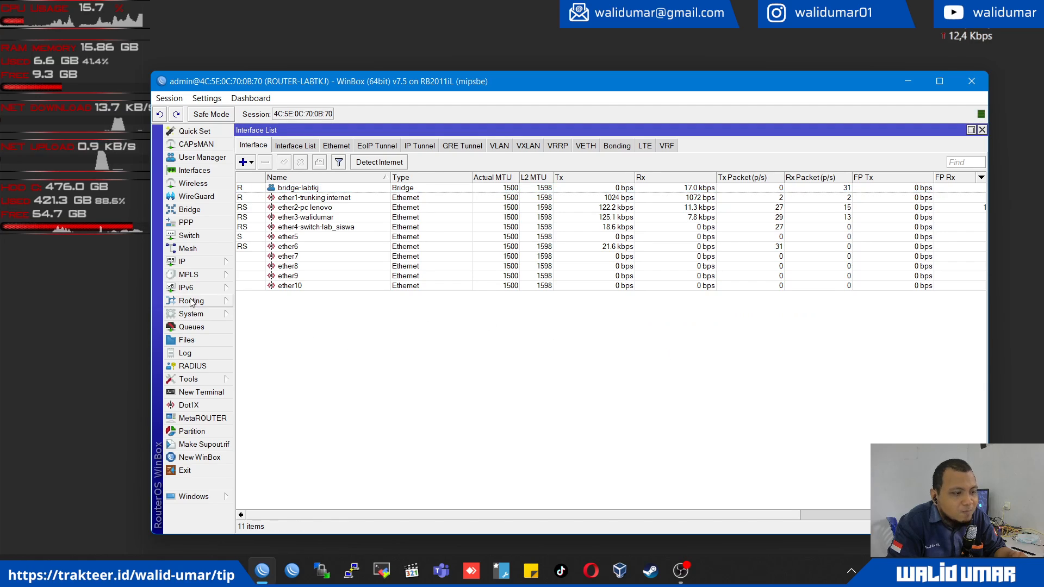
- Show the firewall's NAT rules to check the source NAT configuration
{"action": "mouse_move", "coordinate": [207, 263]}
{"action": "left_click", "coordinate": [263, 315]}
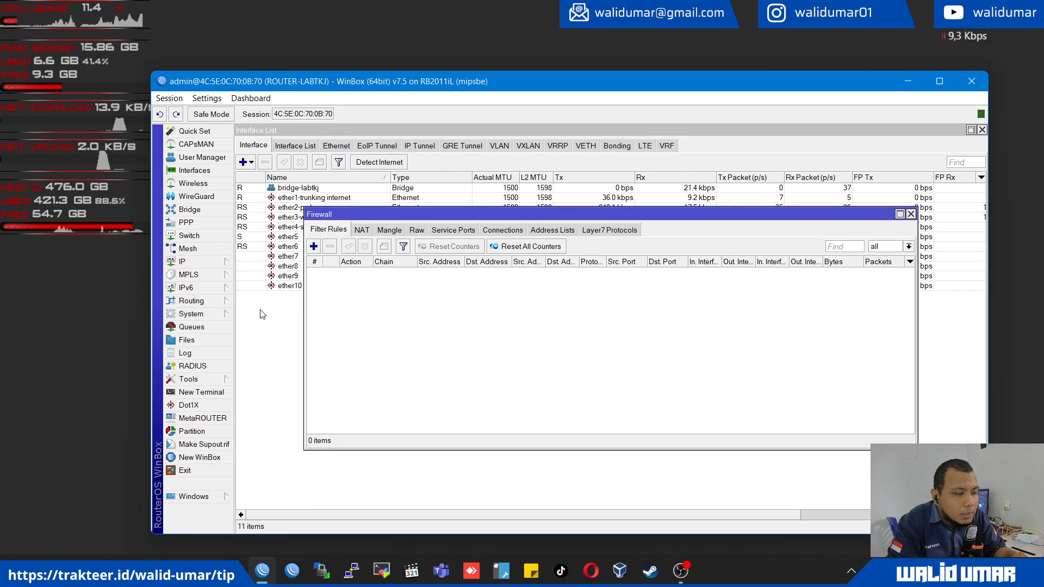
{"action": "left_click", "coordinate": [362, 229]}
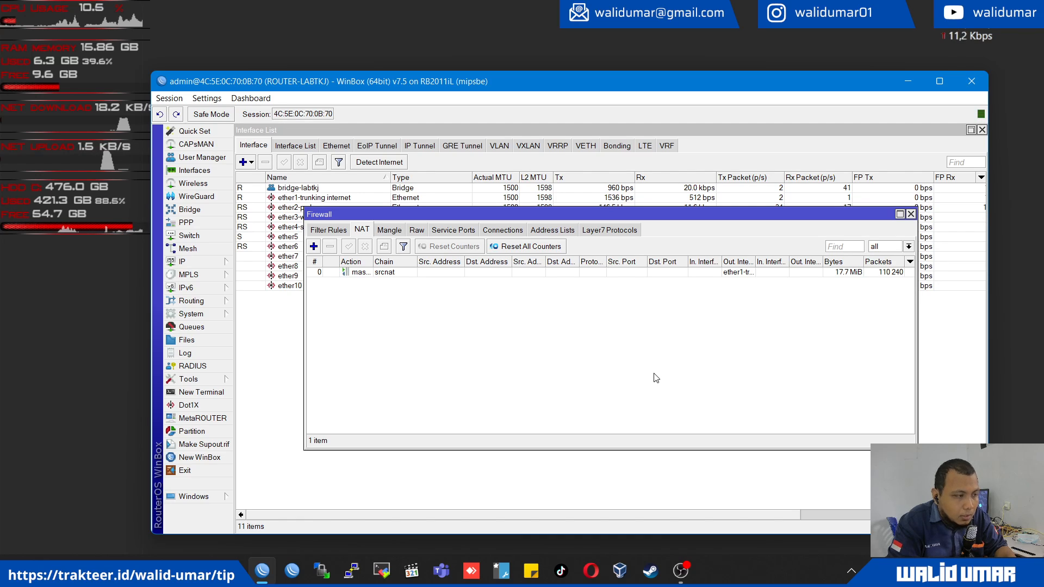
- Run ipconfig in a new Command Prompt and check the Ethernet adapter's IP settings
{"action": "key", "text": "super+r"}
{"action": "type", "text": "cmd"}
{"action": "key", "text": "Return"}
{"action": "type", "text": "ipco"}
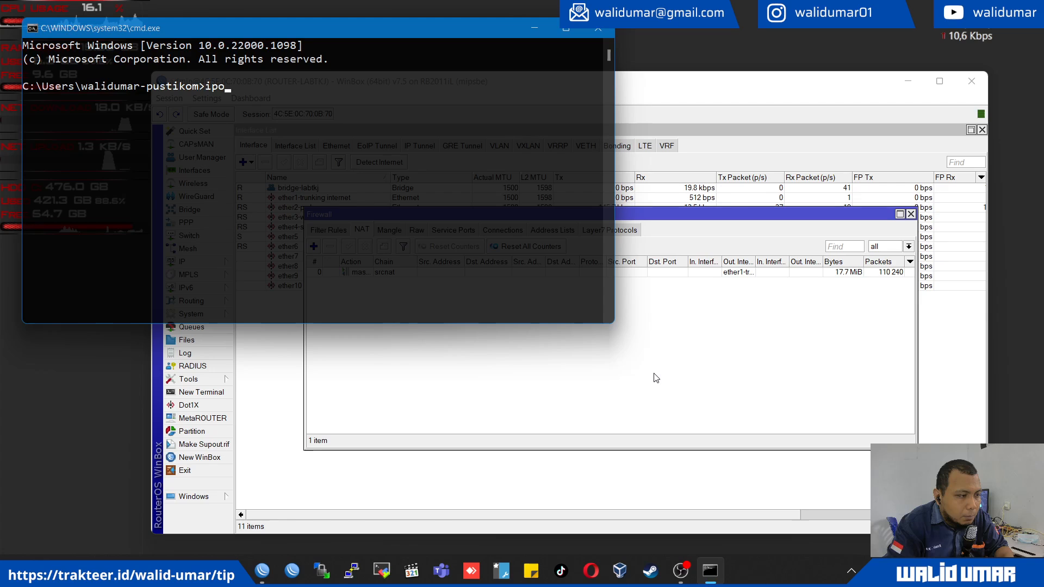
{"action": "type", "text": "nfig"}
{"action": "key", "text": "Return"}
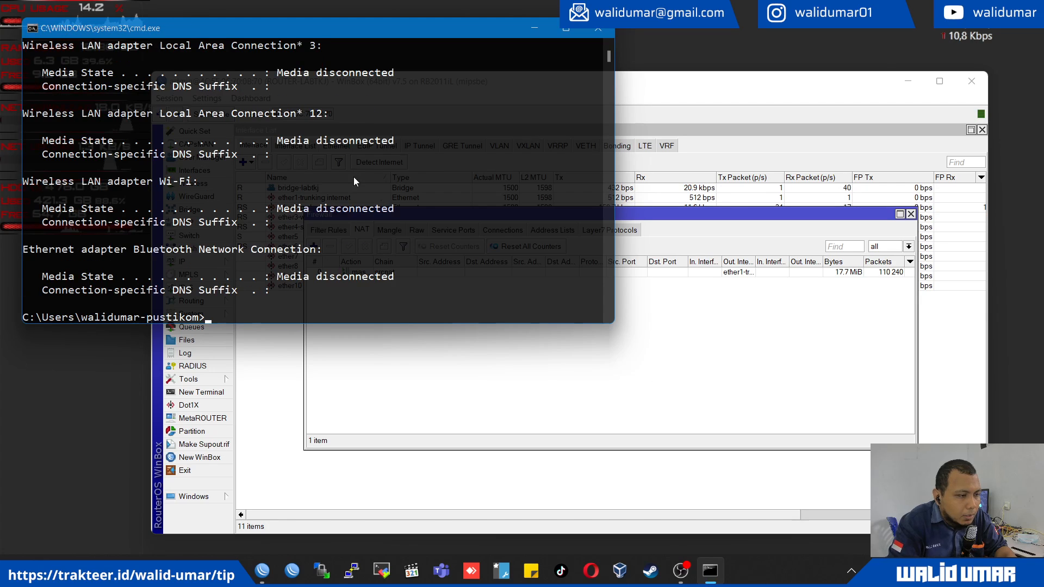
{"action": "scroll", "coordinate": [311, 145], "scroll_direction": "up", "scroll_amount": 1}
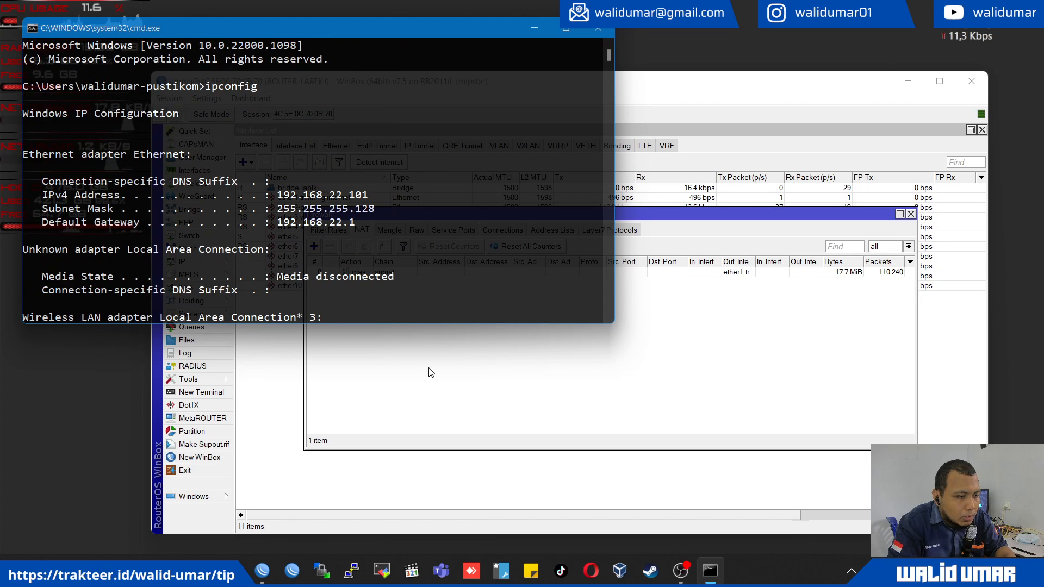
- Switch back to WinBox and examine the 192.168.22.101 entry among the DHCP server's leases
{"action": "left_click", "coordinate": [440, 397]}
{"action": "left_click", "coordinate": [196, 262]}
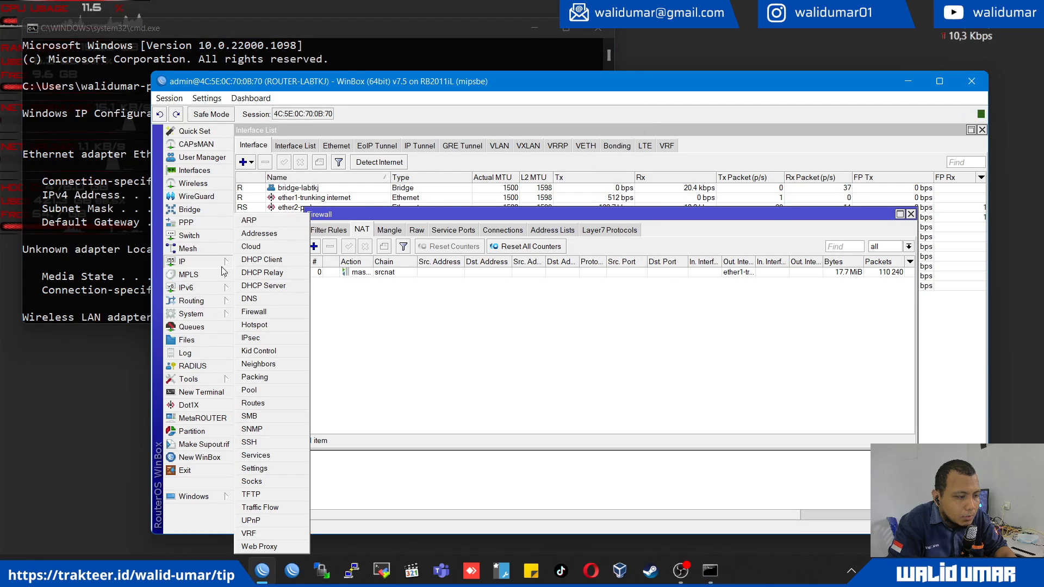
{"action": "left_click", "coordinate": [272, 289]}
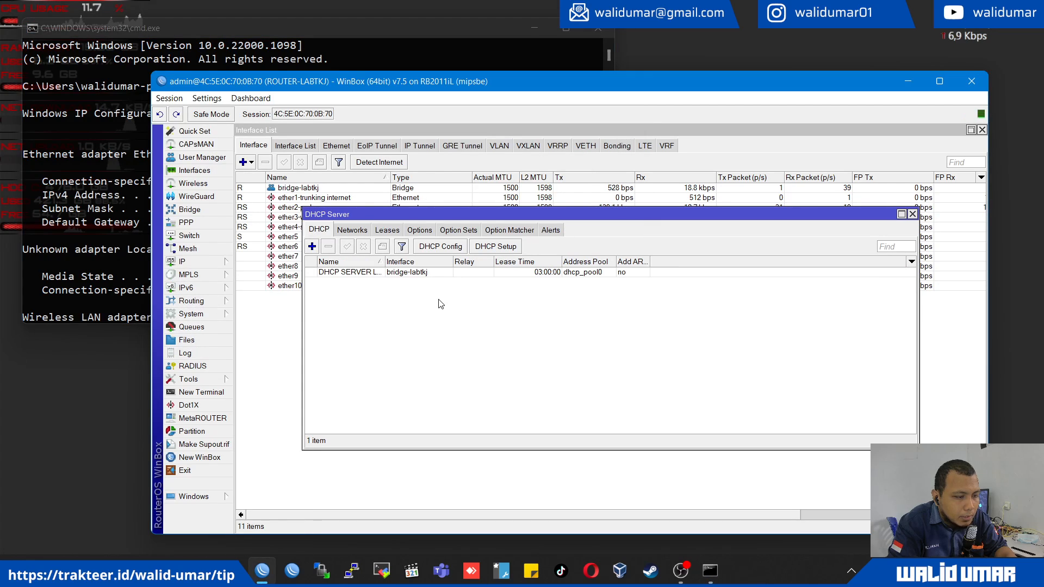
{"action": "left_click", "coordinate": [391, 234]}
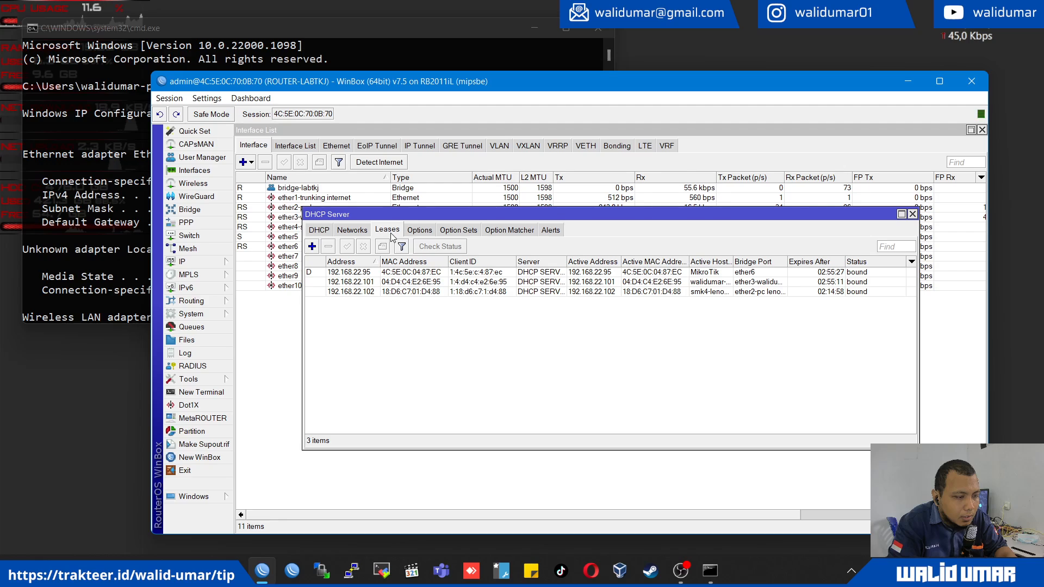
{"action": "left_click", "coordinate": [401, 285]}
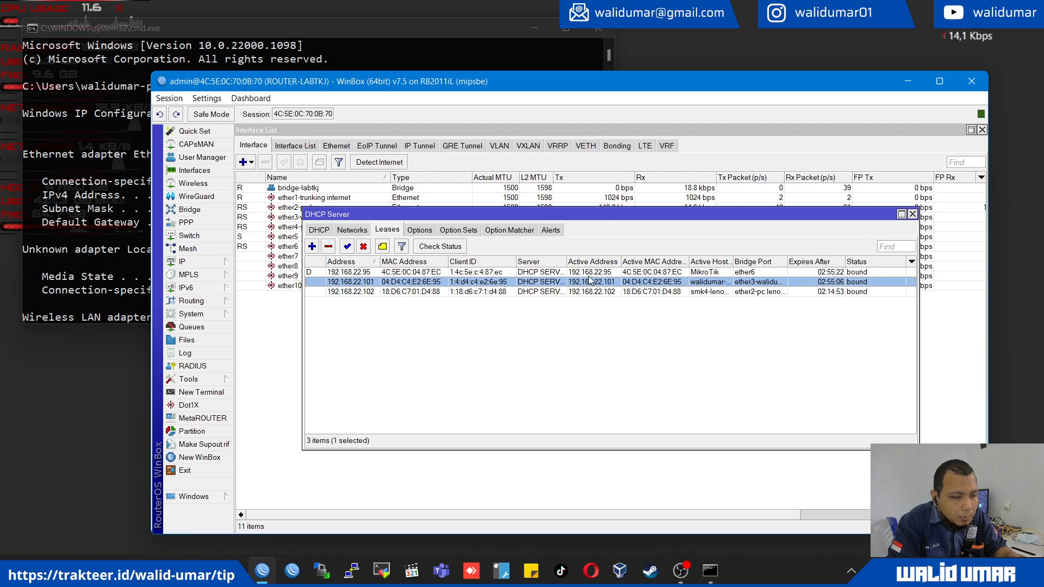
- Show the IP pools and check the address range of dhcp_pool0 alongside the leases
{"action": "left_click", "coordinate": [228, 267]}
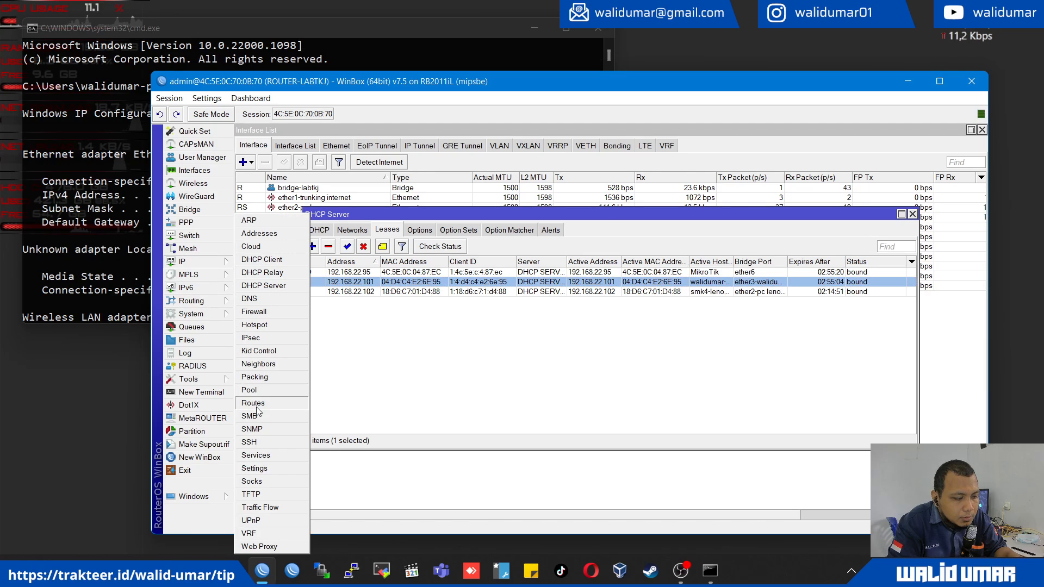
{"action": "left_click", "coordinate": [251, 400]}
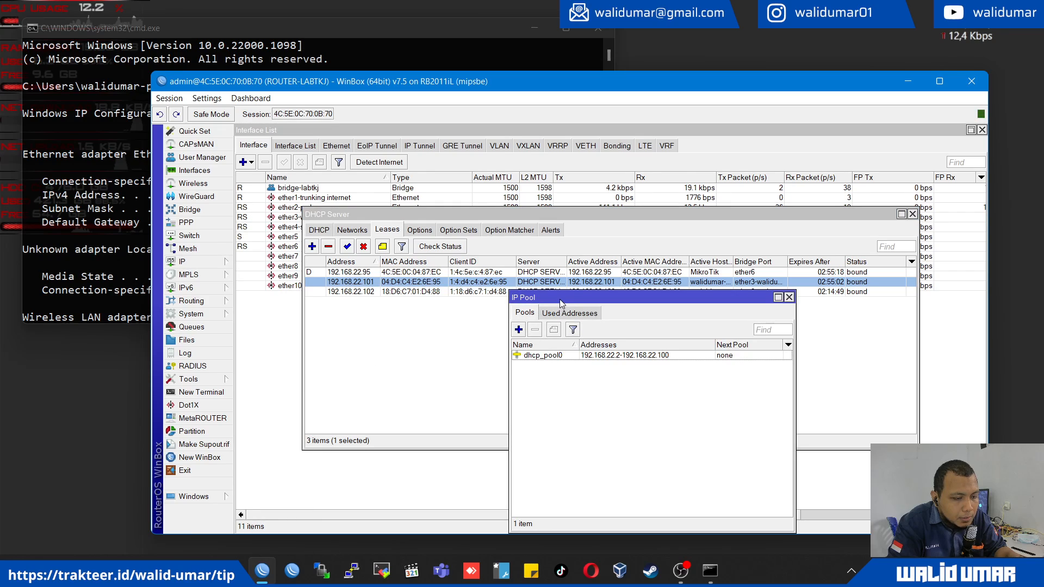
{"action": "left_click_drag", "start_coordinate": [562, 298], "coordinate": [459, 324]}
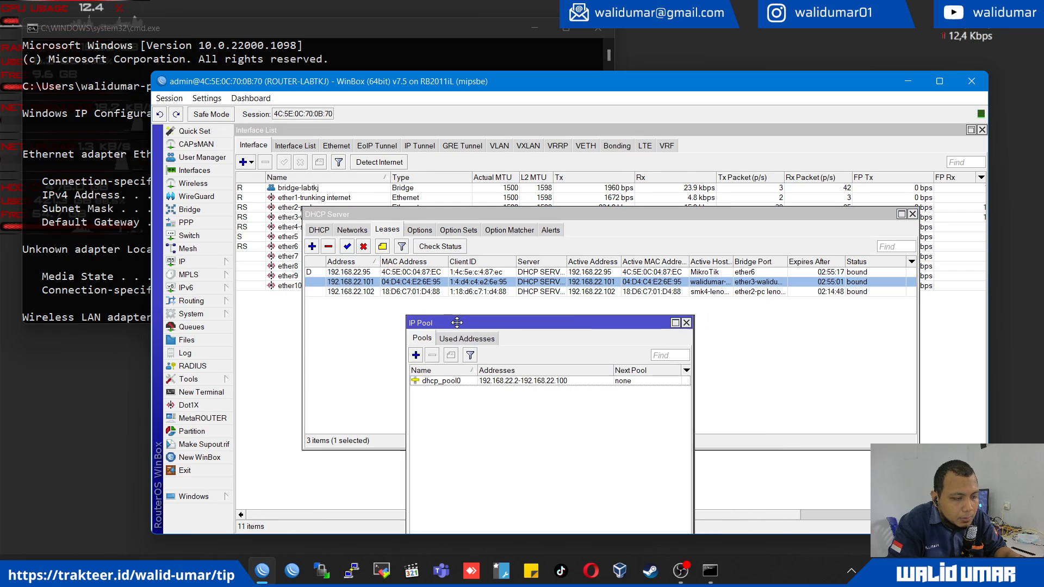
- Compare the bridge ports and host names of the 192.168.22.101 and 192.168.22.102 leases
{"action": "left_click", "coordinate": [752, 292]}
{"action": "key", "text": "Up"}
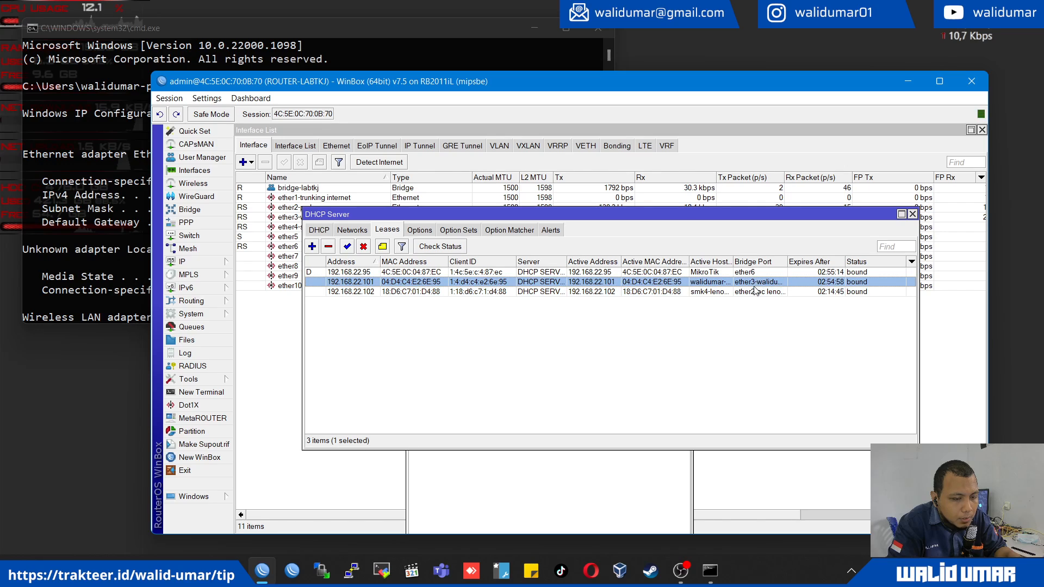
{"action": "left_click", "coordinate": [753, 292]}
{"action": "left_click", "coordinate": [755, 283]}
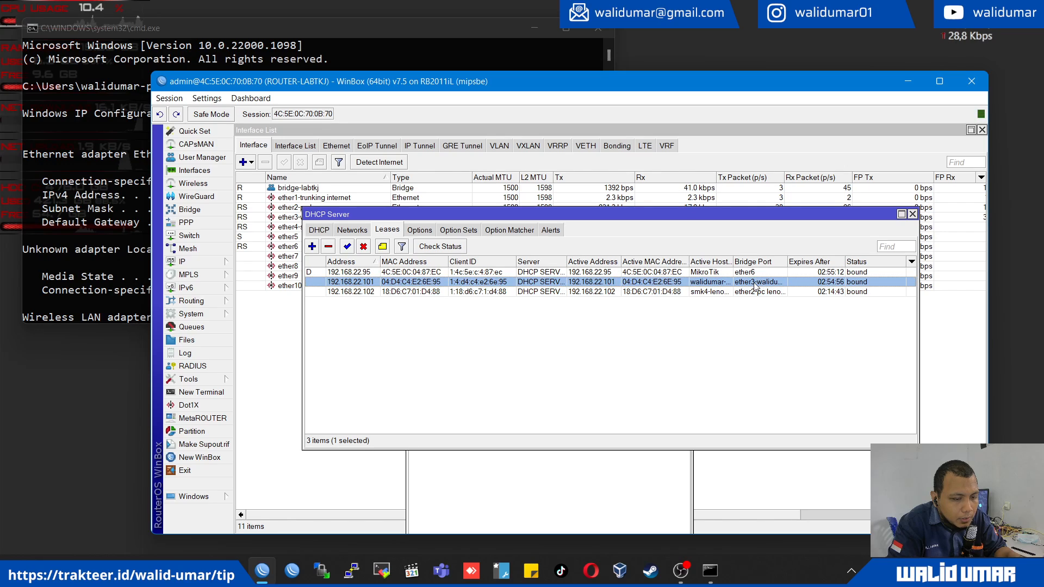
{"action": "left_click", "coordinate": [729, 291]}
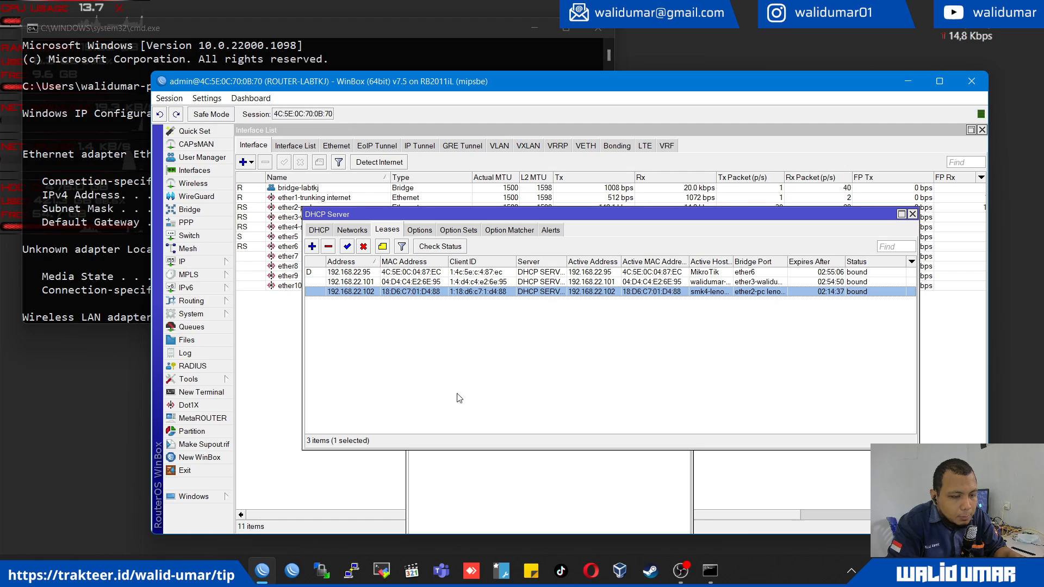
{"action": "left_click", "coordinate": [516, 497]}
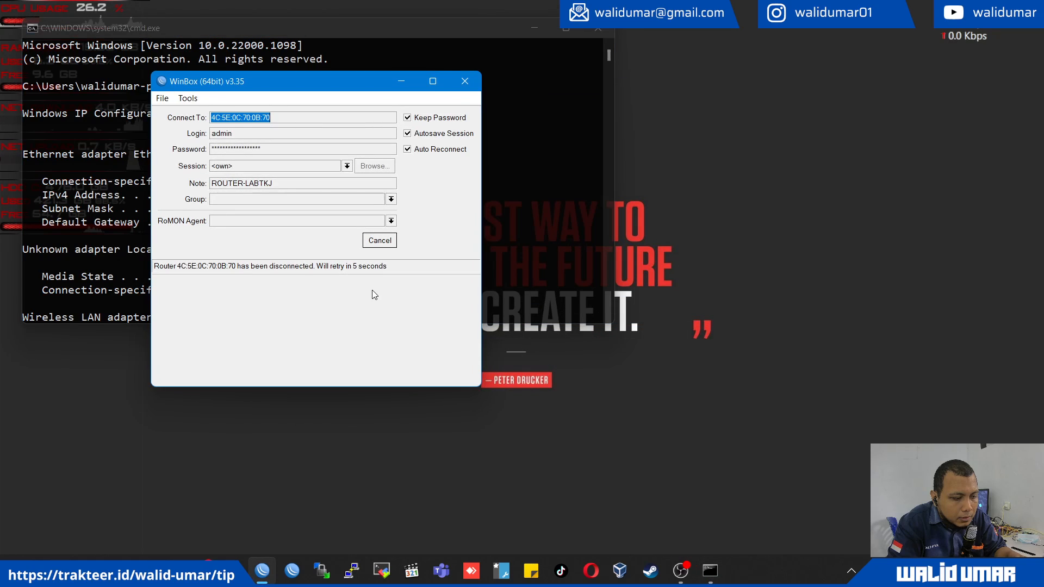
- Cancel the reconnection attempts to the router and switch to the Command Prompt window
{"action": "left_click", "coordinate": [383, 242]}
{"action": "left_click", "coordinate": [366, 243]}
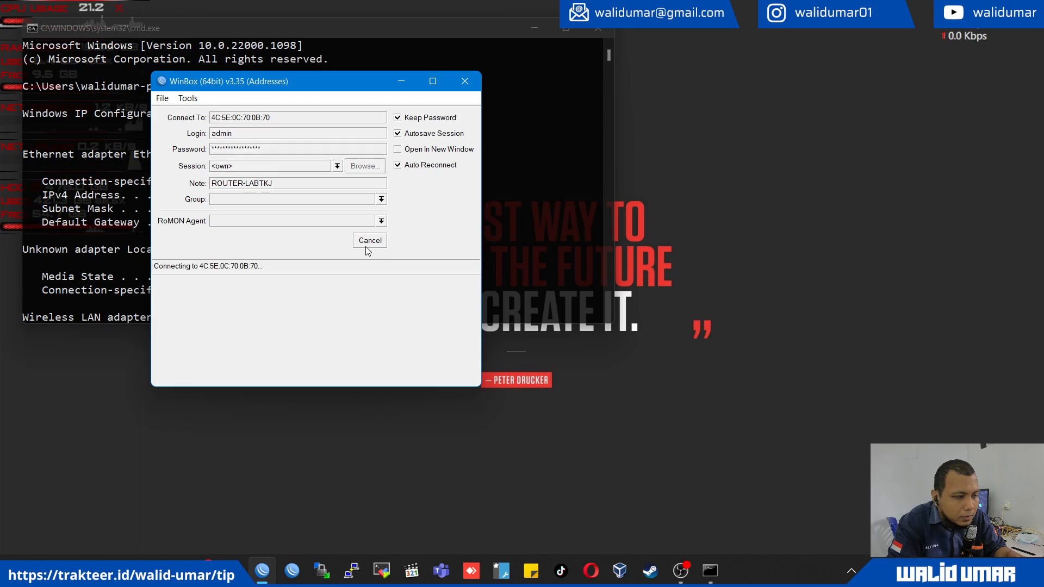
{"action": "left_click", "coordinate": [367, 247]}
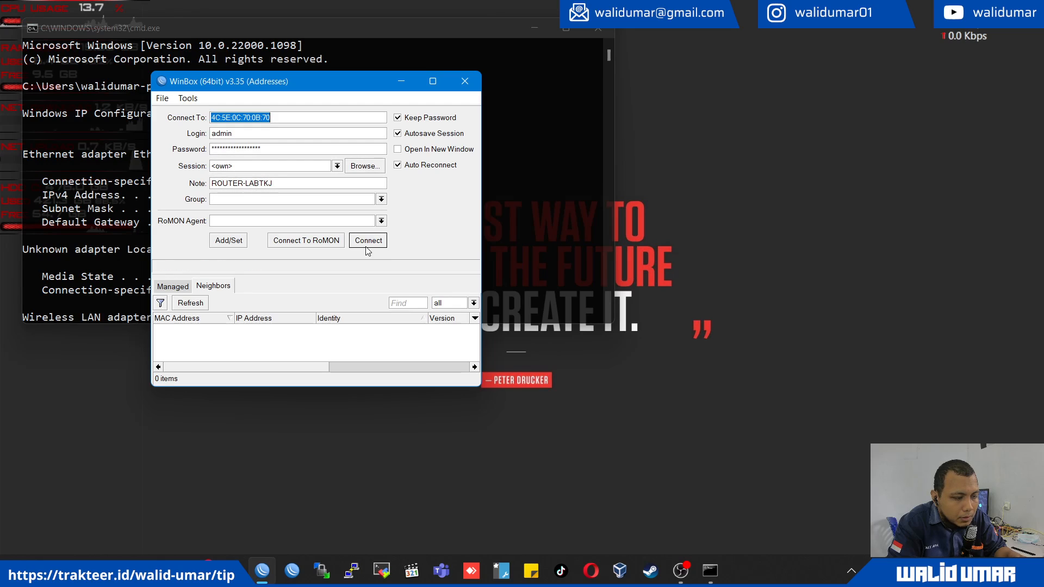
{"action": "left_click", "coordinate": [530, 251]}
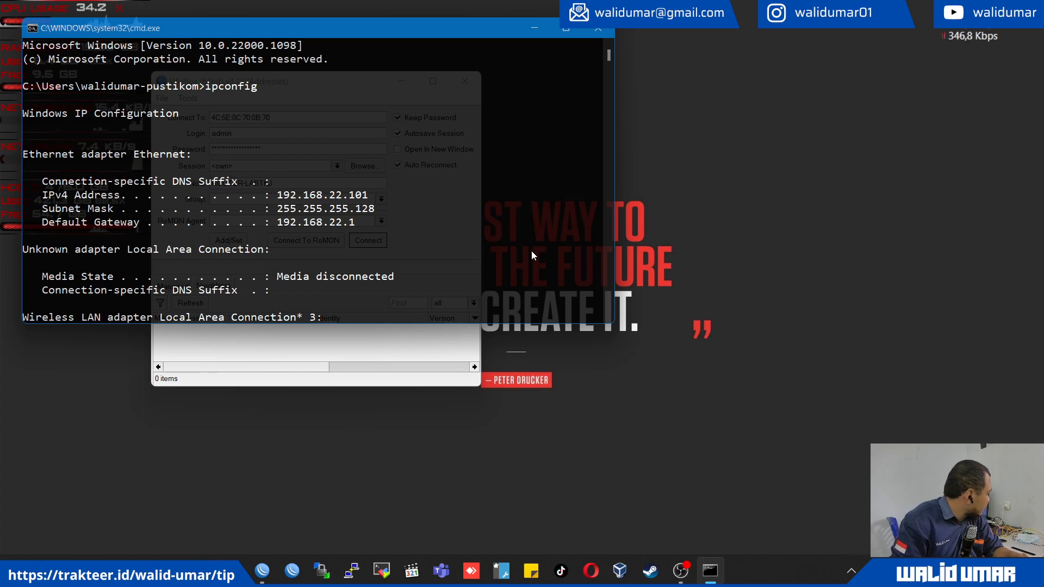
- Reconnect to ROUTER-LABTKJ, check the address range of dhcp_pool0 again and return to the DHCP leases
{"action": "left_click", "coordinate": [414, 367]}
{"action": "left_click", "coordinate": [191, 304]}
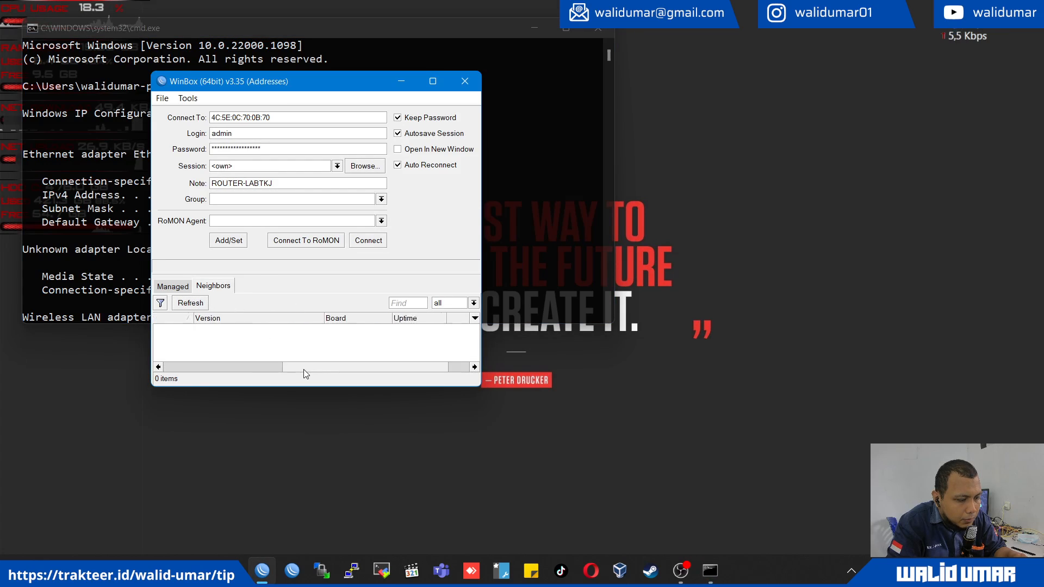
{"action": "left_click", "coordinate": [368, 241]}
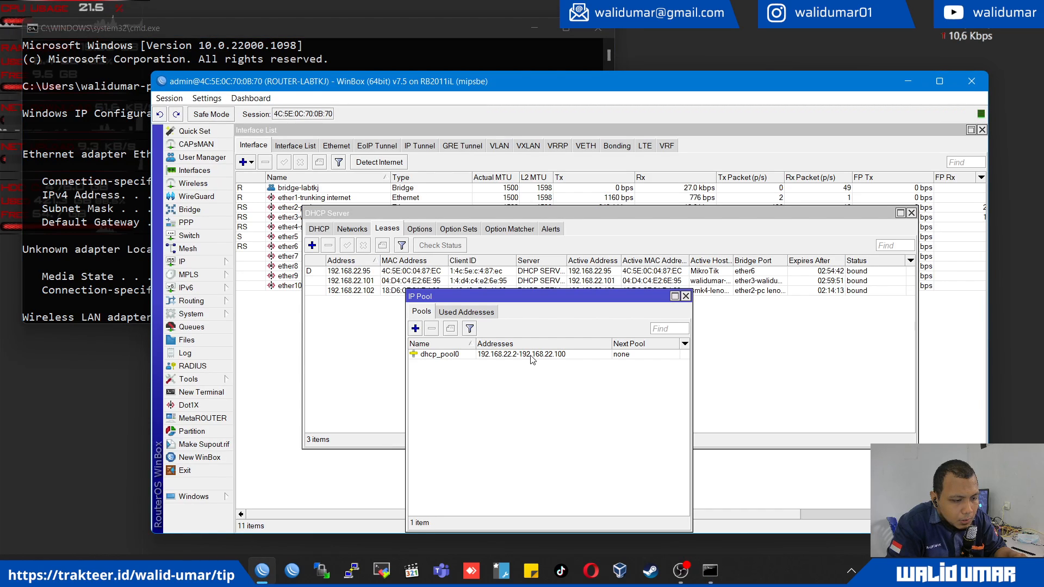
{"action": "left_click", "coordinate": [568, 356]}
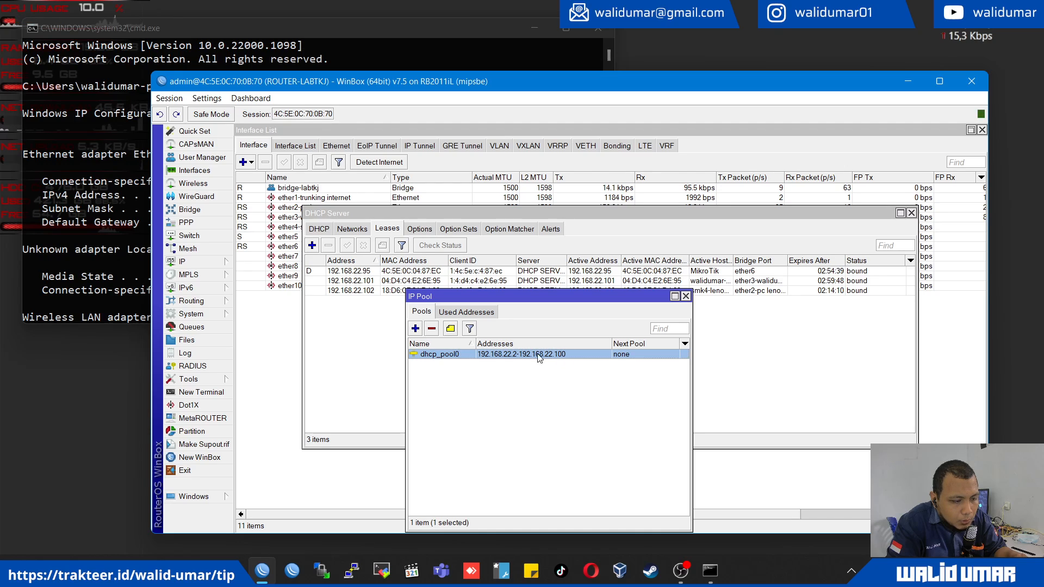
{"action": "left_click", "coordinate": [363, 341]}
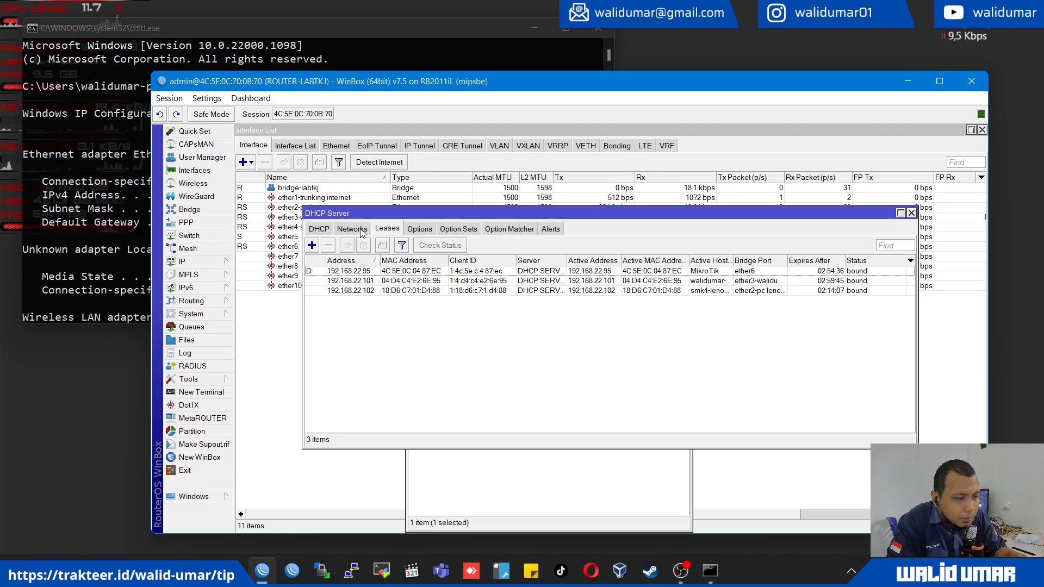
- Show the firewall's address lists and widen the Name column so the full list names can be read
{"action": "left_click", "coordinate": [185, 262]}
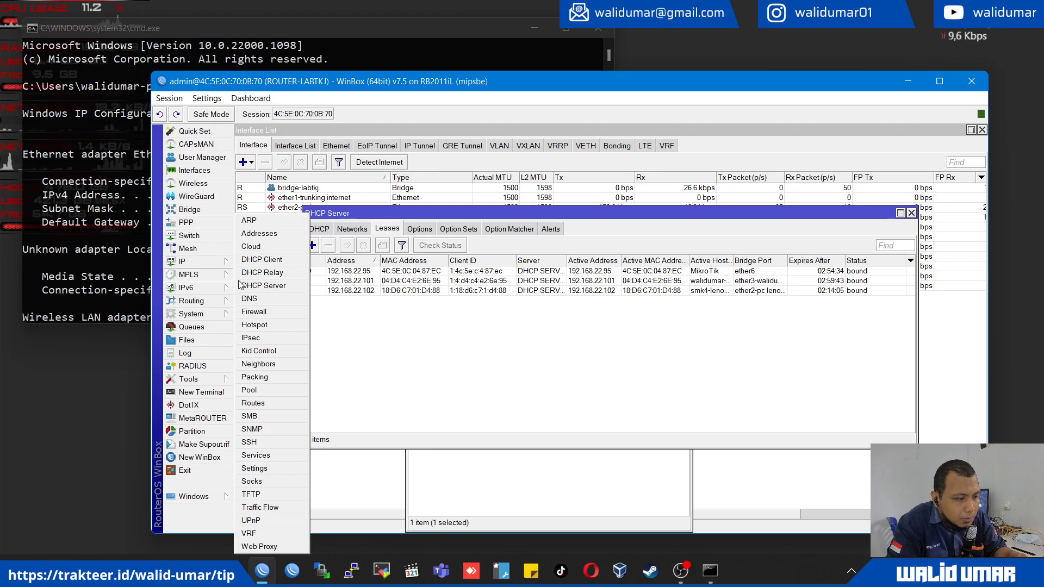
{"action": "left_click", "coordinate": [254, 312]}
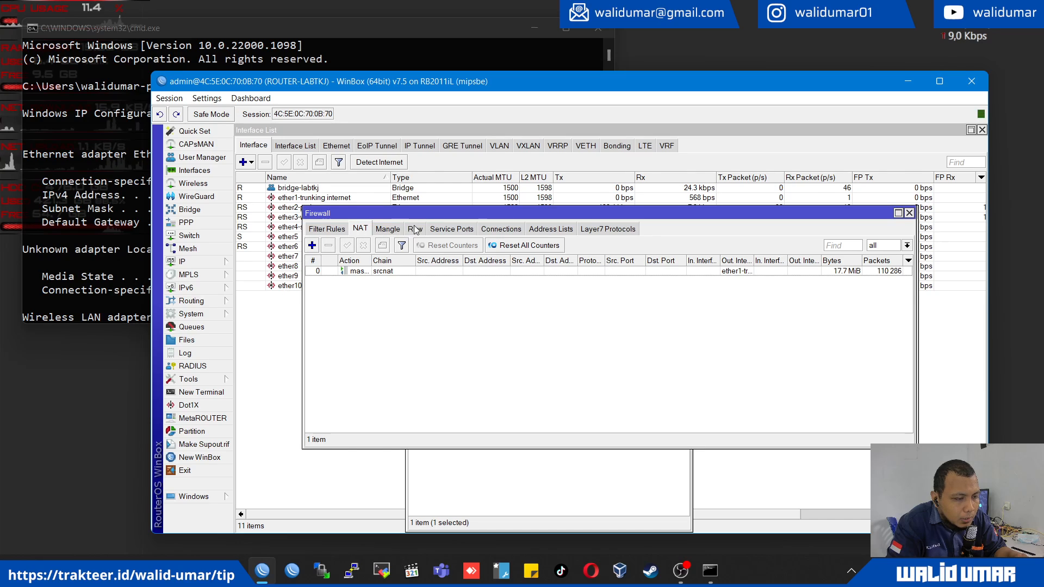
{"action": "left_click", "coordinate": [549, 229]}
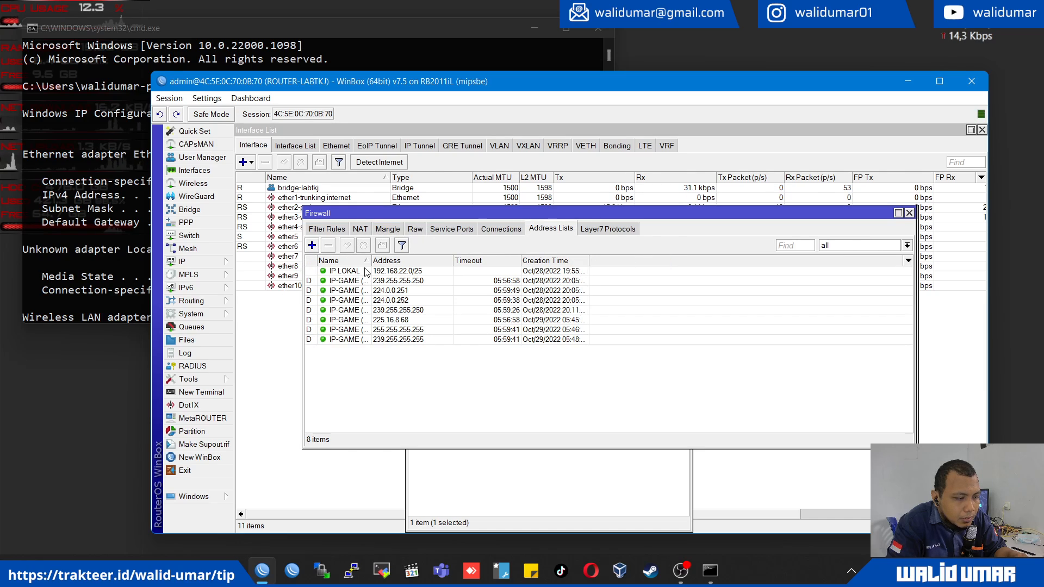
{"action": "left_click_drag", "start_coordinate": [372, 255], "coordinate": [473, 257]}
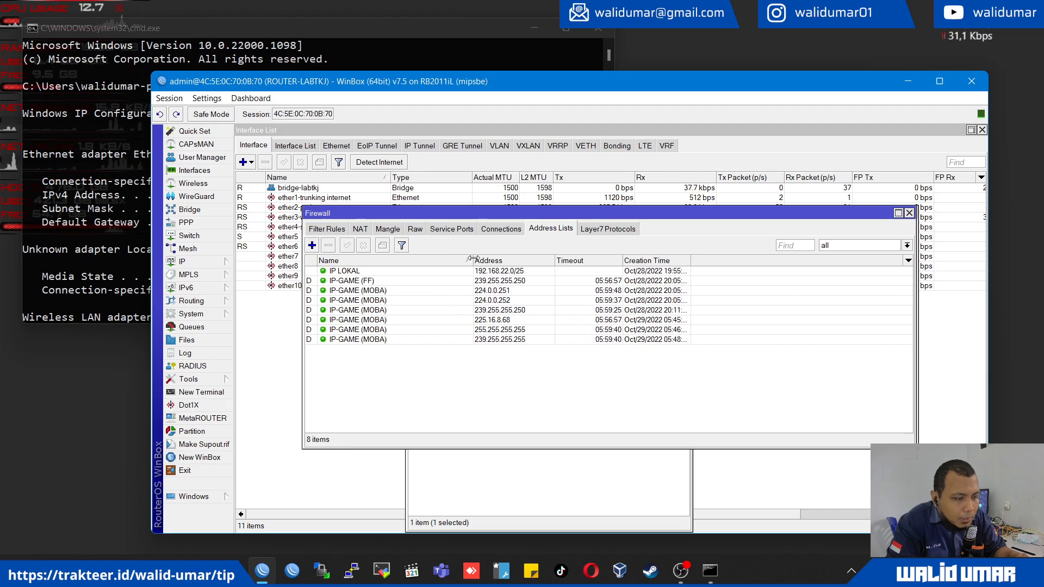
- Examine the IP LOKAL, IP-GAME (FF) and IP-GAME (MOBA) entries in the address lists
{"action": "left_click", "coordinate": [355, 272]}
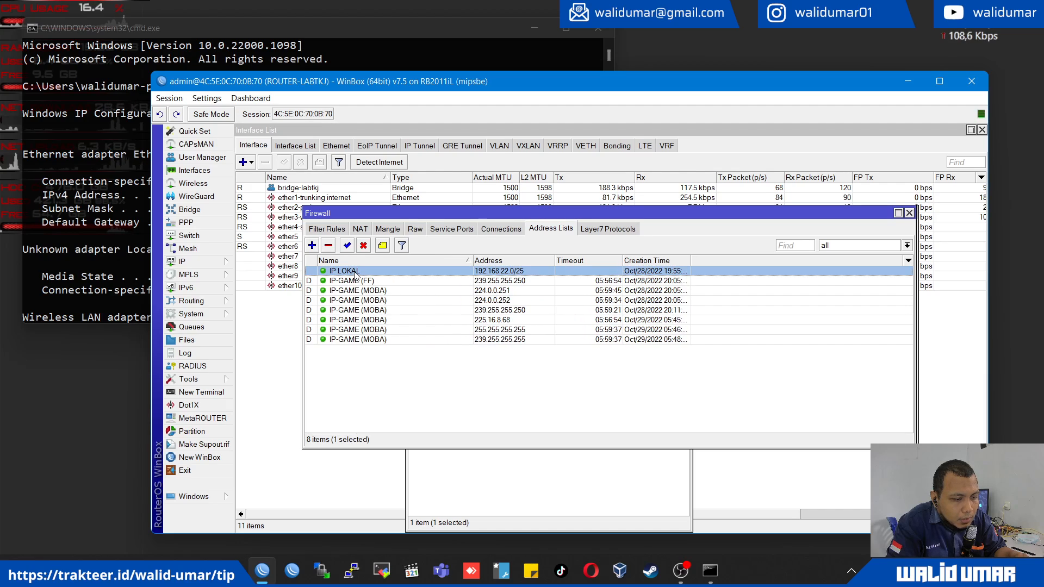
{"action": "left_click", "coordinate": [356, 280]}
{"action": "left_click", "coordinate": [356, 299]}
{"action": "left_click", "coordinate": [359, 320]}
{"action": "left_click", "coordinate": [363, 339]}
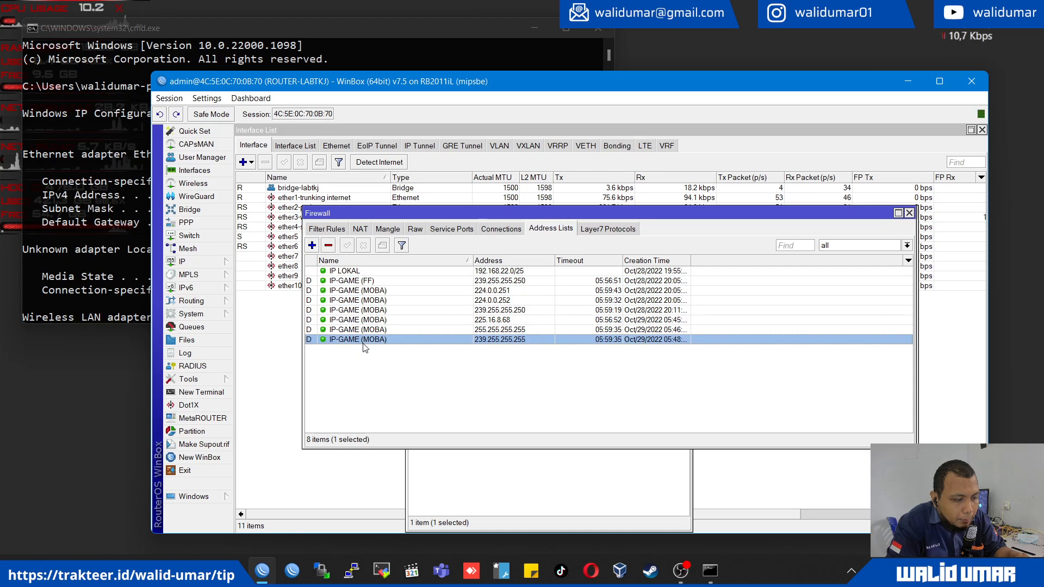
{"action": "left_click", "coordinate": [366, 330]}
{"action": "left_click", "coordinate": [369, 320]}
{"action": "left_click", "coordinate": [371, 311]}
{"action": "left_click", "coordinate": [371, 292]}
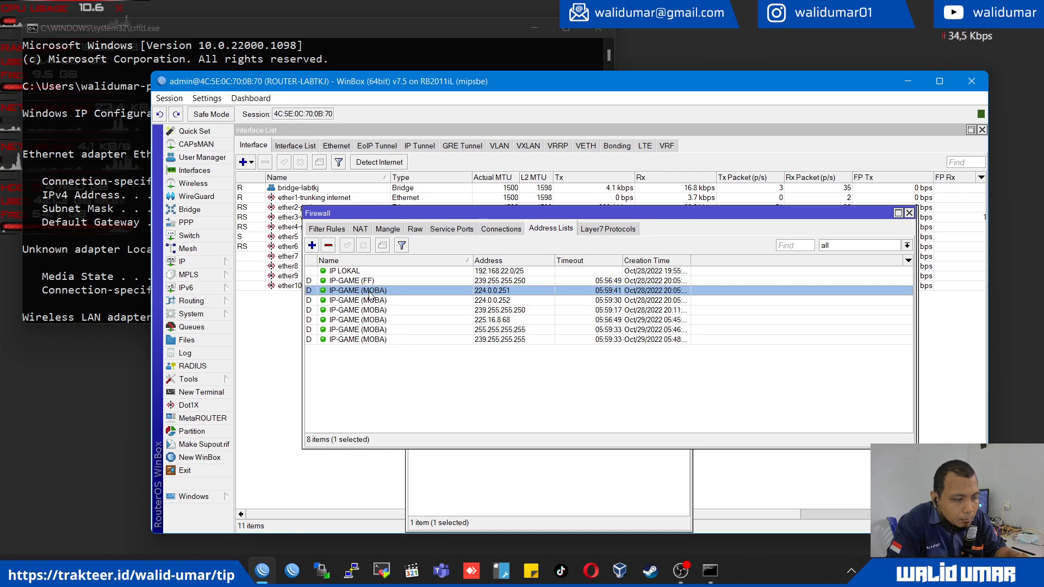
{"action": "left_click", "coordinate": [368, 300]}
{"action": "left_click", "coordinate": [393, 381]}
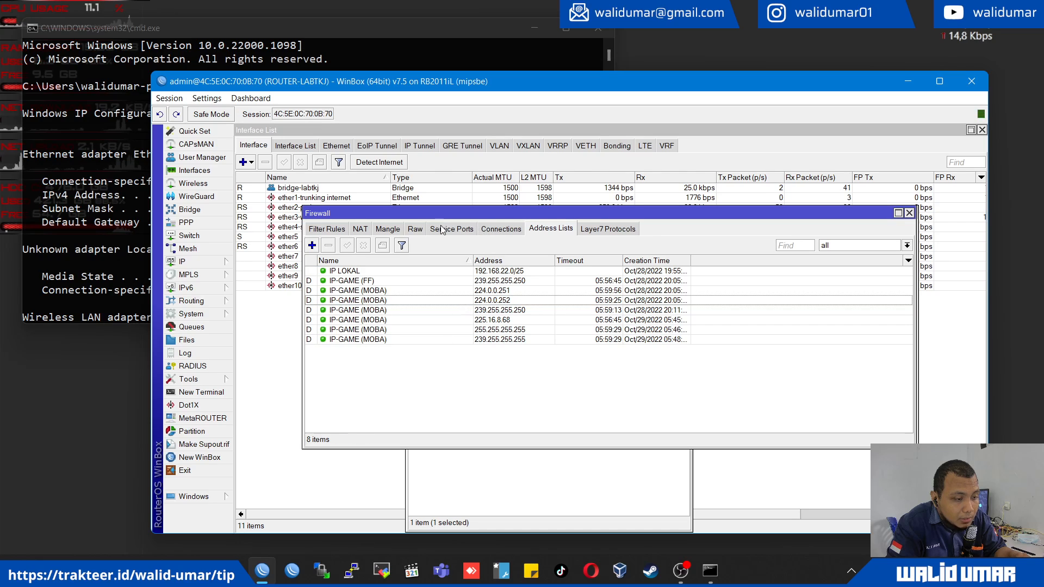
- Show the firewall's raw rules in a maximized Firewall window and widen the Protocol column
{"action": "left_click", "coordinate": [416, 230]}
{"action": "scroll", "coordinate": [427, 305], "scroll_direction": "down", "scroll_amount": 3}
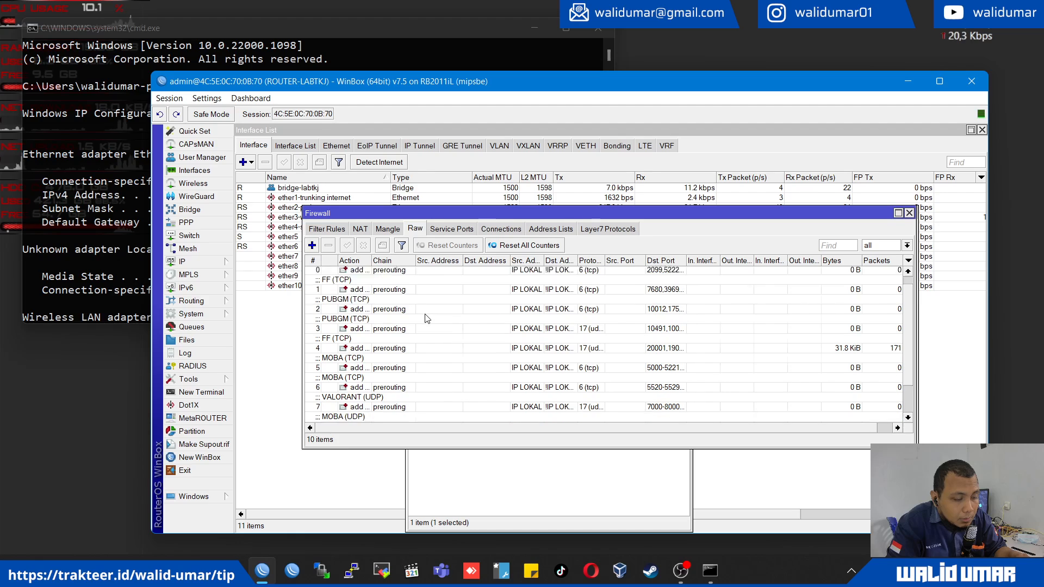
{"action": "double_click", "coordinate": [482, 215]}
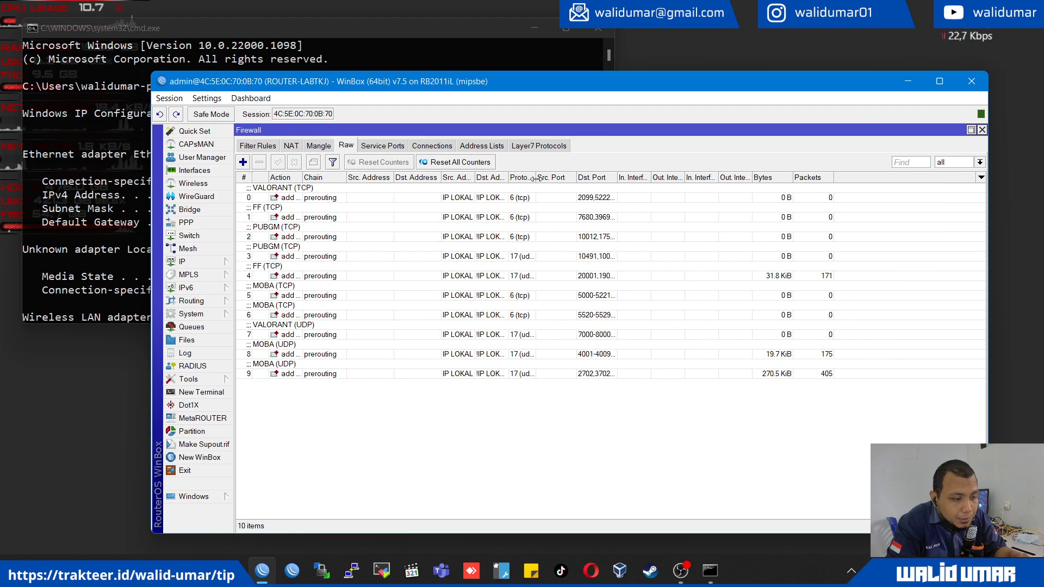
{"action": "left_click_drag", "start_coordinate": [535, 178], "coordinate": [578, 178]}
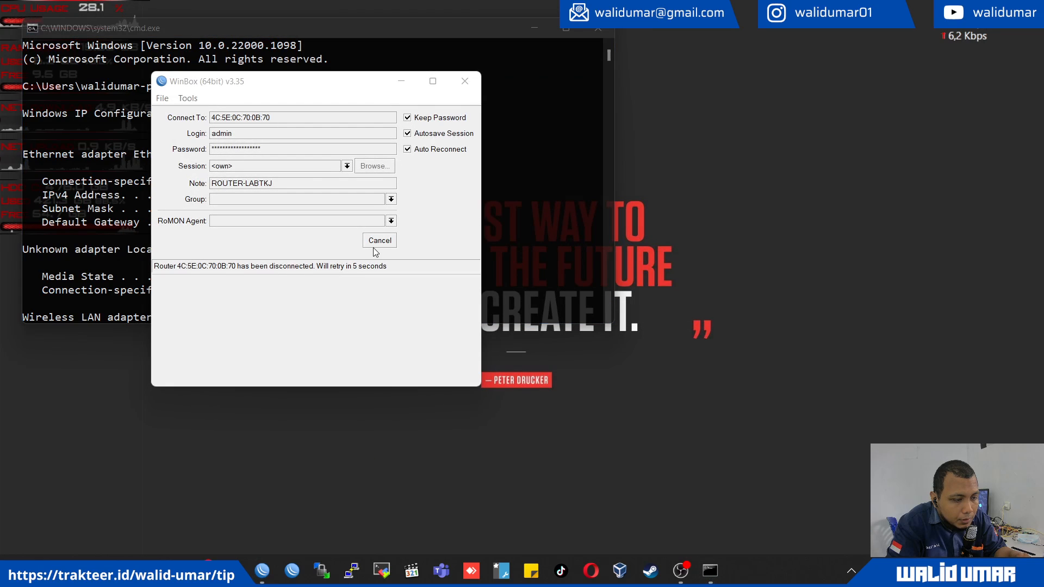
- Cancel the automatic reconnection, select ROUTER-LABTKJ among the neighbors and connect to it again
{"action": "left_click", "coordinate": [374, 247]}
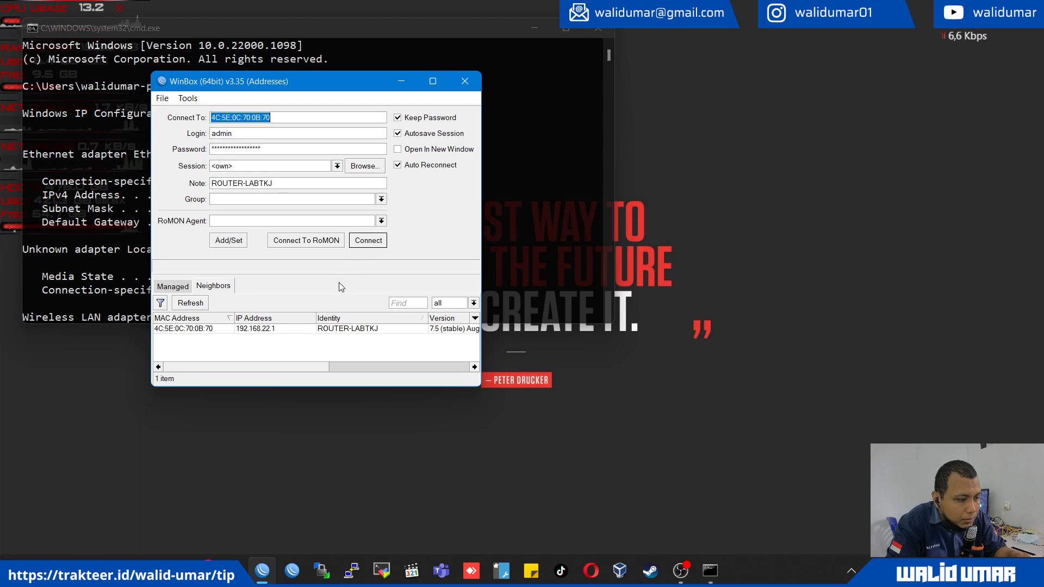
{"action": "left_click", "coordinate": [197, 329]}
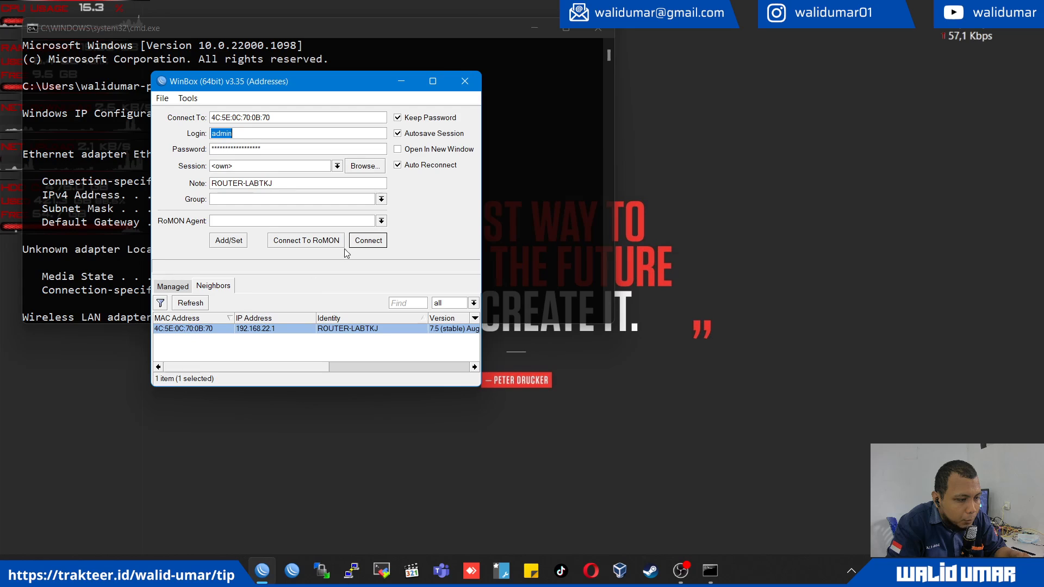
{"action": "left_click", "coordinate": [367, 241]}
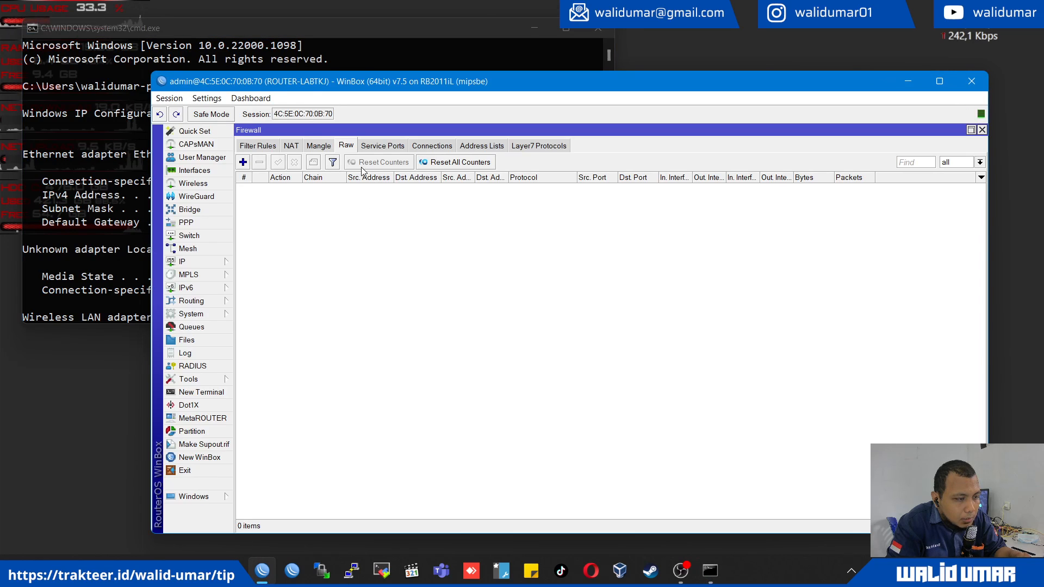
- Review the matching criteria and action of the first VALORANT (TCP) raw rule, and list the mangle rules
{"action": "double_click", "coordinate": [571, 193]}
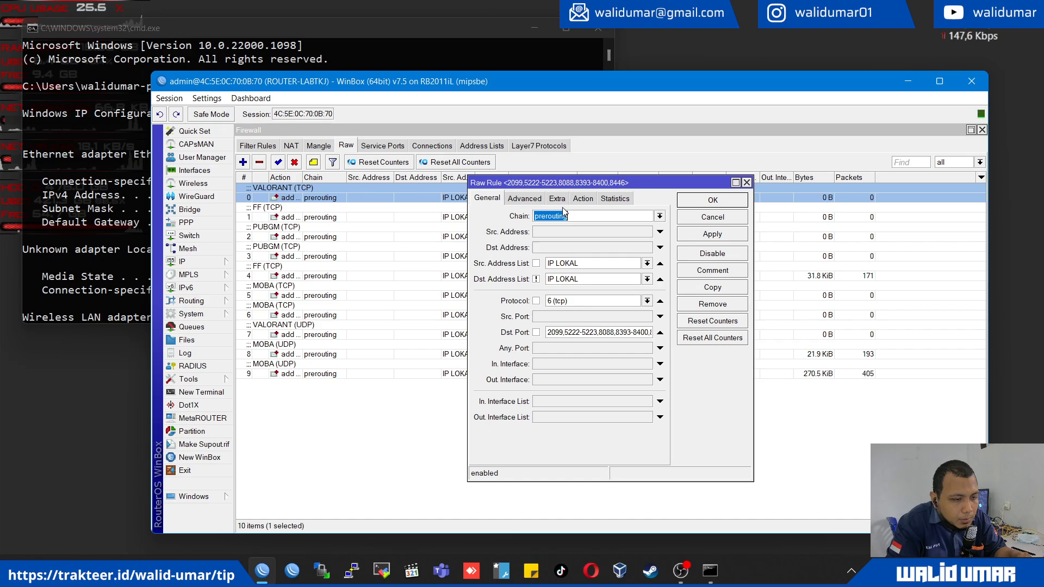
{"action": "left_click", "coordinate": [582, 199]}
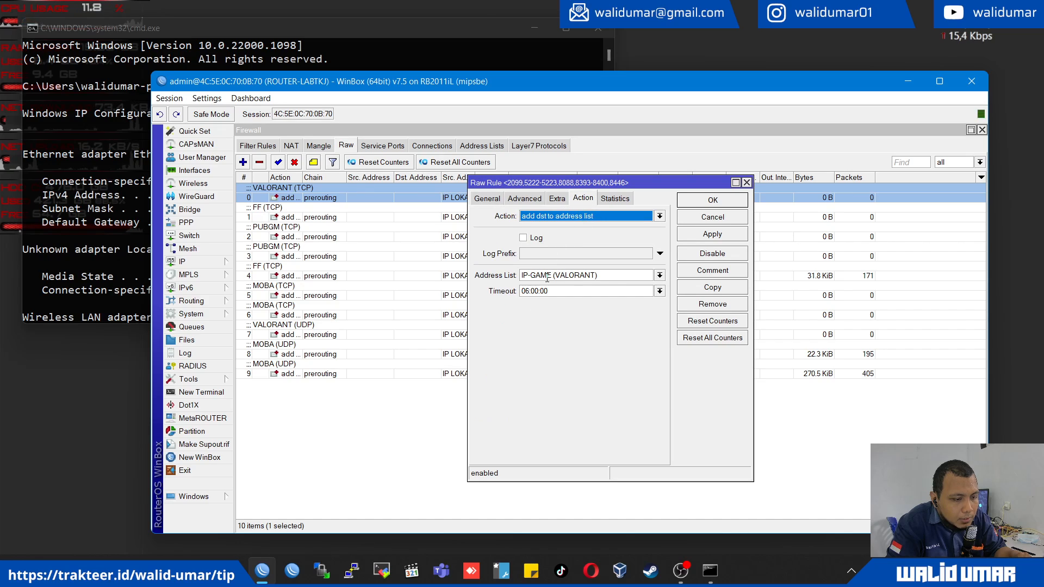
{"action": "left_click", "coordinate": [487, 199]}
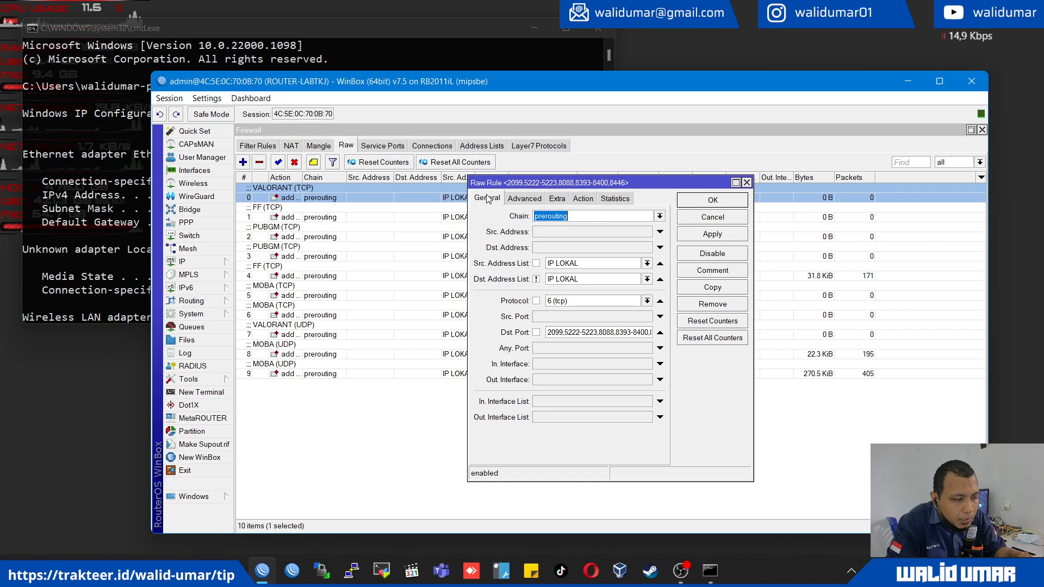
{"action": "left_click", "coordinate": [380, 426]}
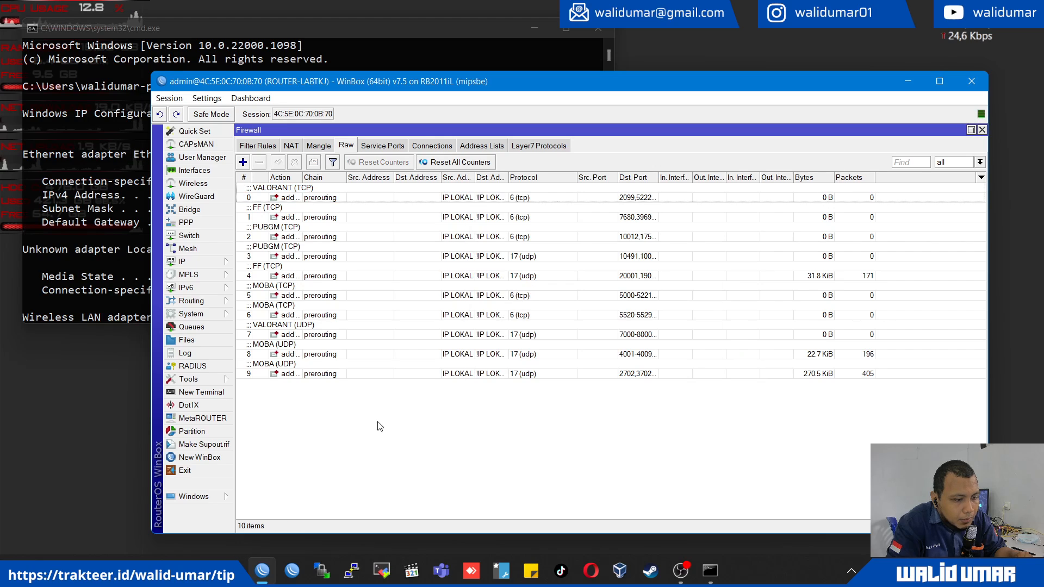
{"action": "left_click", "coordinate": [319, 147]}
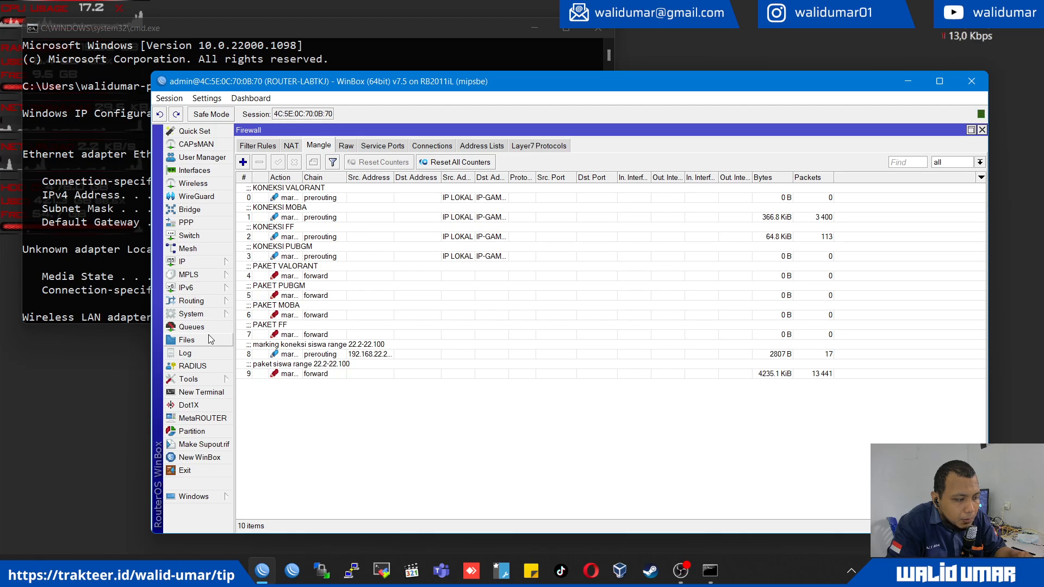
- Export the router's configuration from a new terminal with the command export file=backup-konfigurasi.rsc
{"action": "left_click", "coordinate": [223, 395]}
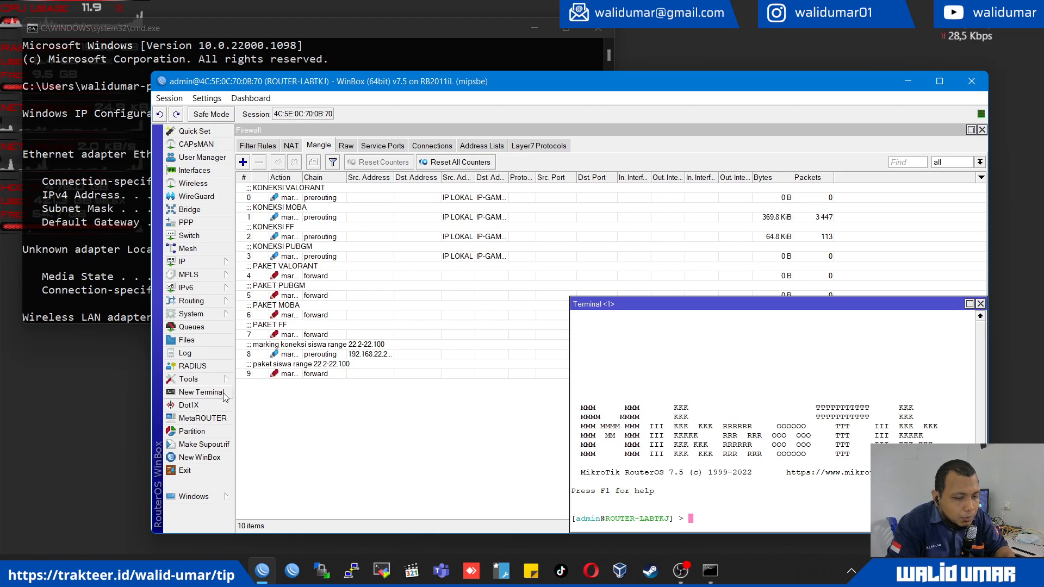
{"action": "type", "text": "export file="}
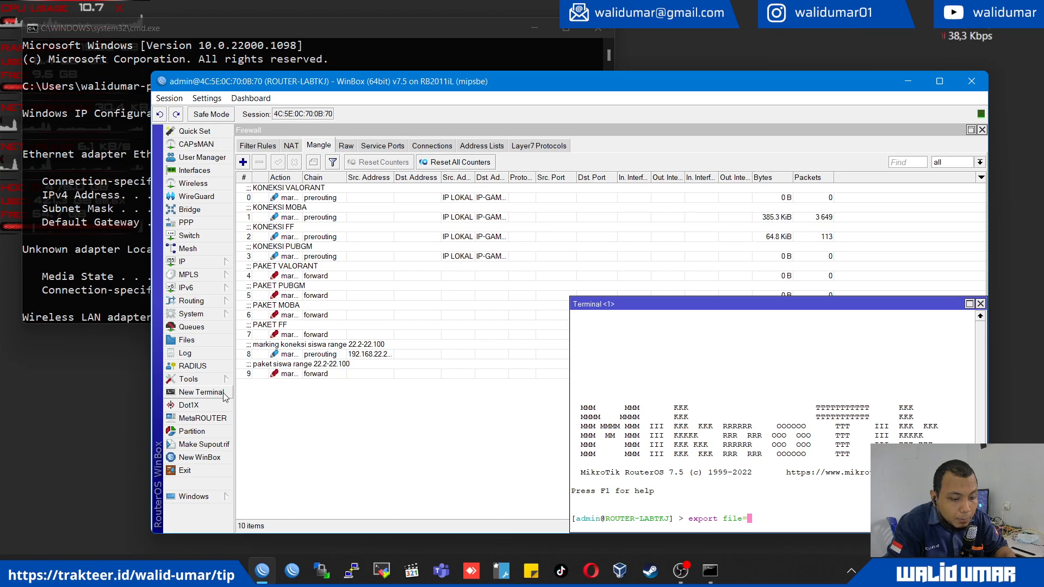
{"action": "type", "text": "backup-"}
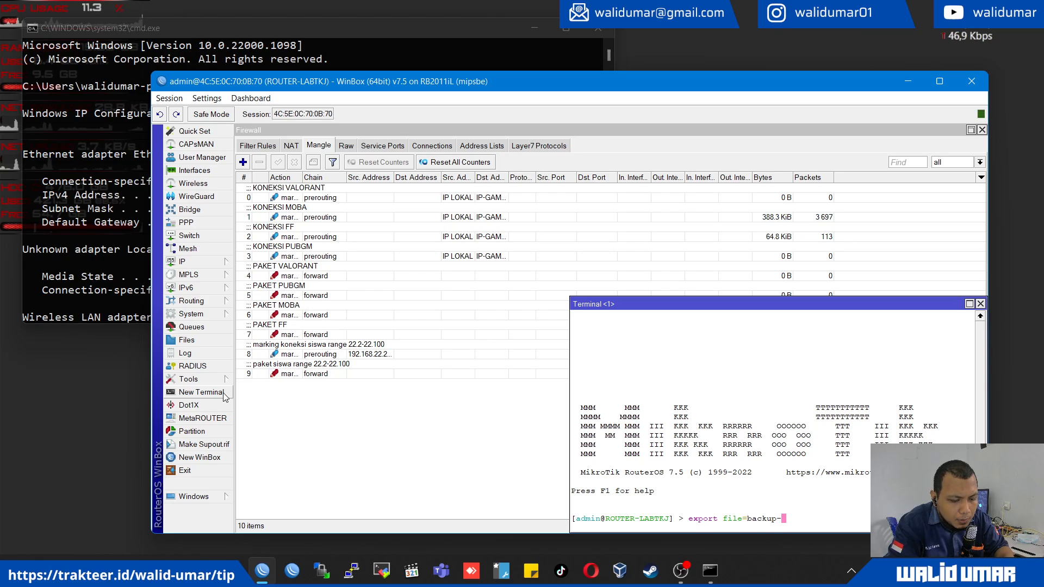
{"action": "type", "text": "konfigurasi."}
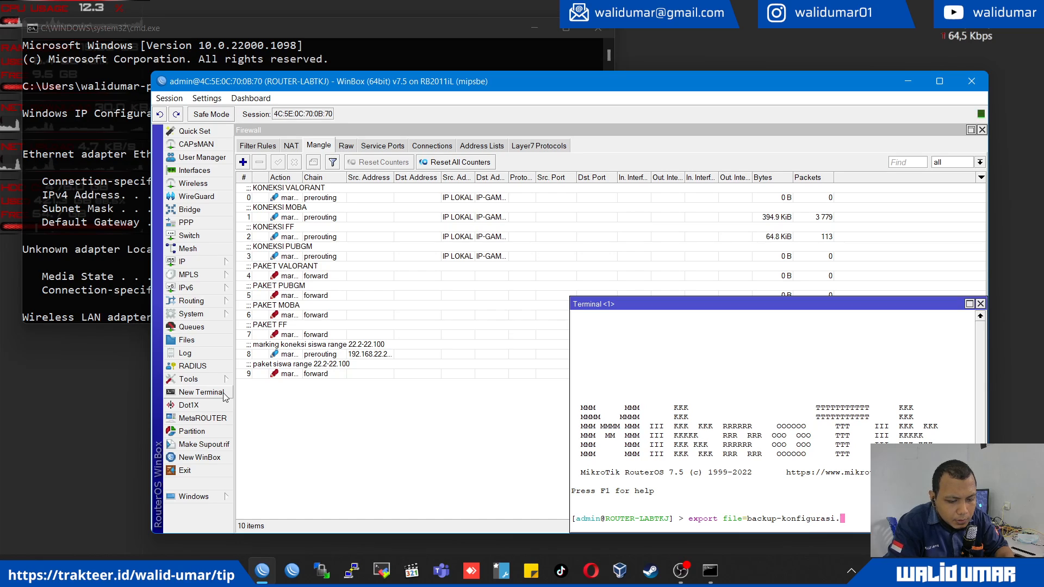
{"action": "type", "text": "rsc"}
{"action": "key", "text": "Return"}
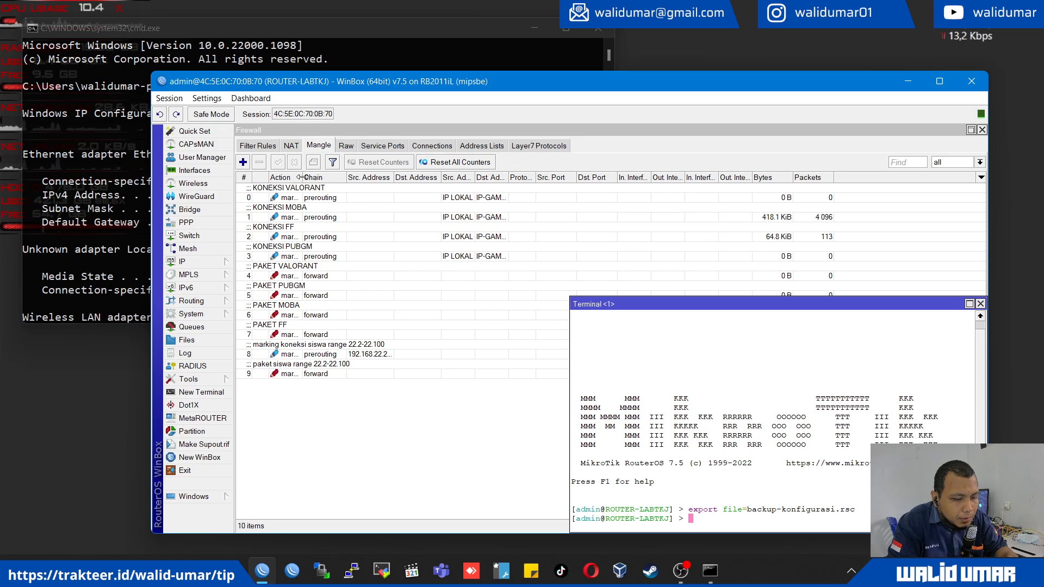
- Widen the Action column of the mangle rules and examine the KONEKSI rules for VALORANT, MOBA, FF and PUBGM
{"action": "left_click_drag", "start_coordinate": [301, 178], "coordinate": [368, 177]}
{"action": "left_click", "coordinate": [332, 197]}
{"action": "left_click", "coordinate": [335, 217]}
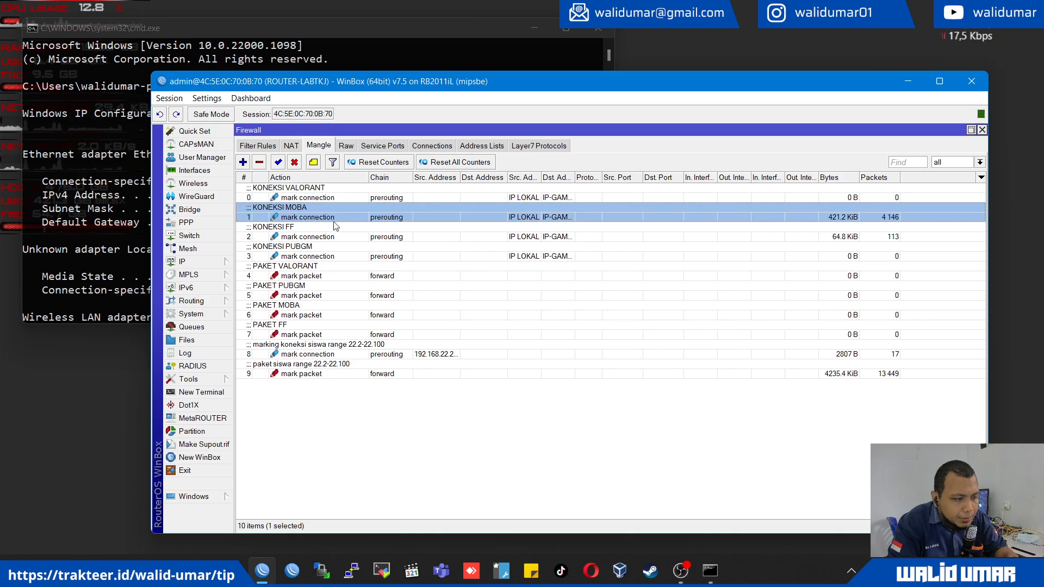
{"action": "key", "text": "Down"}
{"action": "key", "text": "Down"}
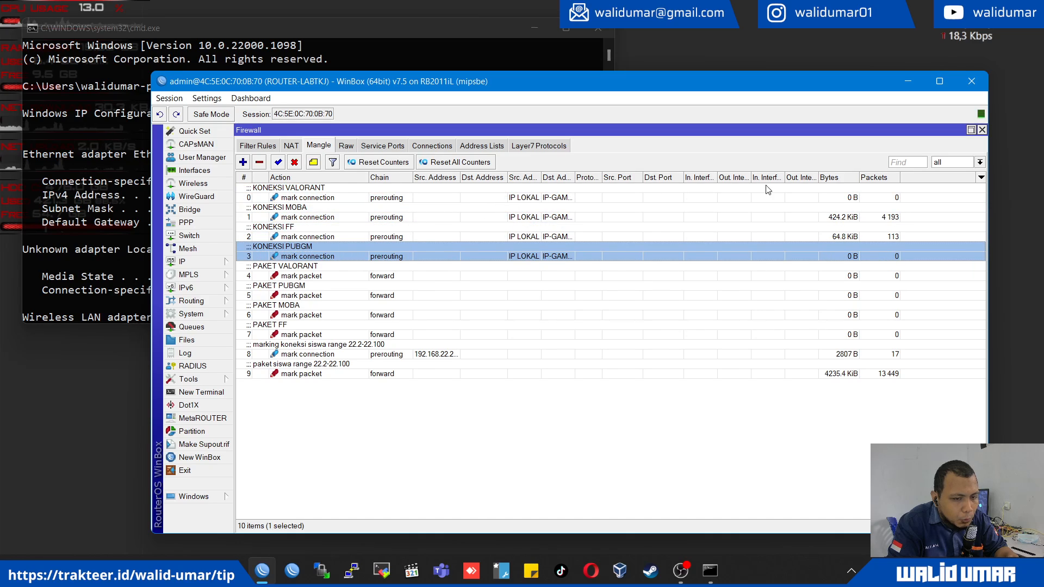
- Examine the PAKET mangle rules that mark packets for VALORANT, PUBGM, MOBA and FF
{"action": "left_click", "coordinate": [298, 307]}
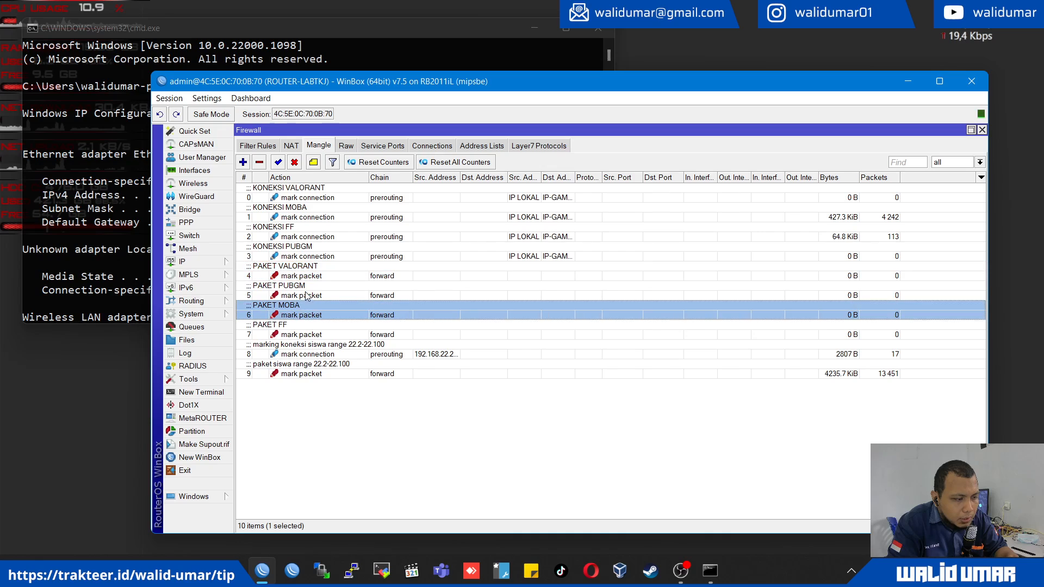
{"action": "left_click", "coordinate": [306, 291]}
{"action": "left_click", "coordinate": [302, 269]}
{"action": "left_click", "coordinate": [296, 296]}
{"action": "left_click", "coordinate": [297, 324]}
{"action": "left_click", "coordinate": [300, 313]}
{"action": "left_click", "coordinate": [306, 271]}
- Read the full source address range of the "marking koneksi siswa" rule and place the simple queue list beside the mangle rules
{"action": "left_click", "coordinate": [302, 351]}
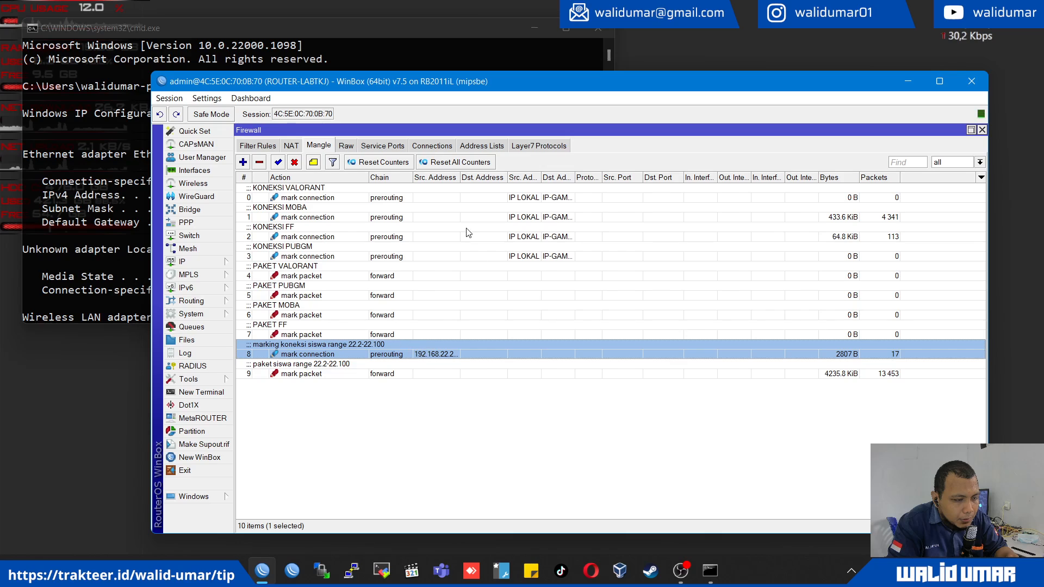
{"action": "left_click_drag", "start_coordinate": [460, 177], "coordinate": [512, 180]}
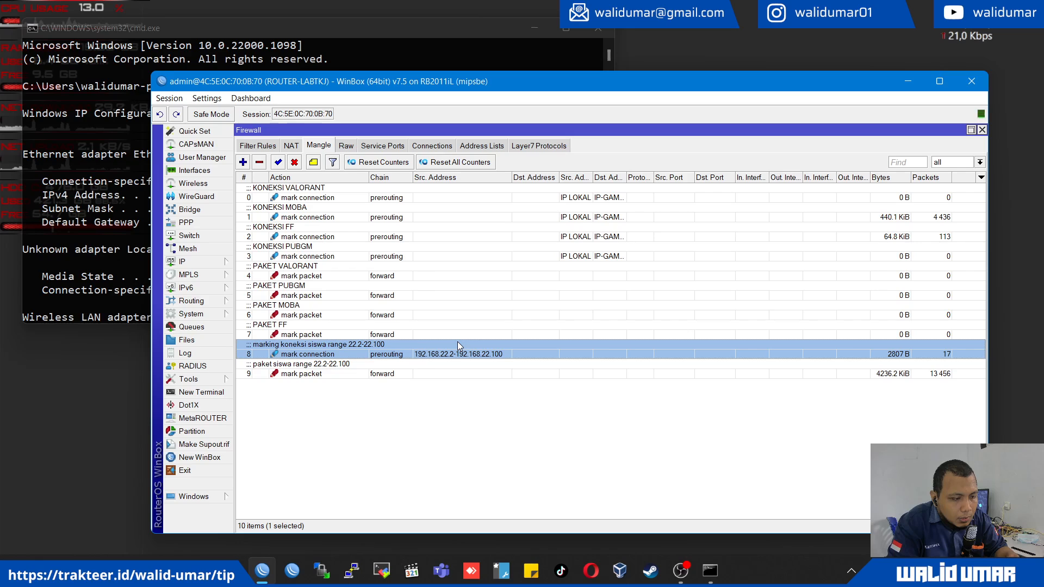
{"action": "left_click", "coordinate": [191, 327]}
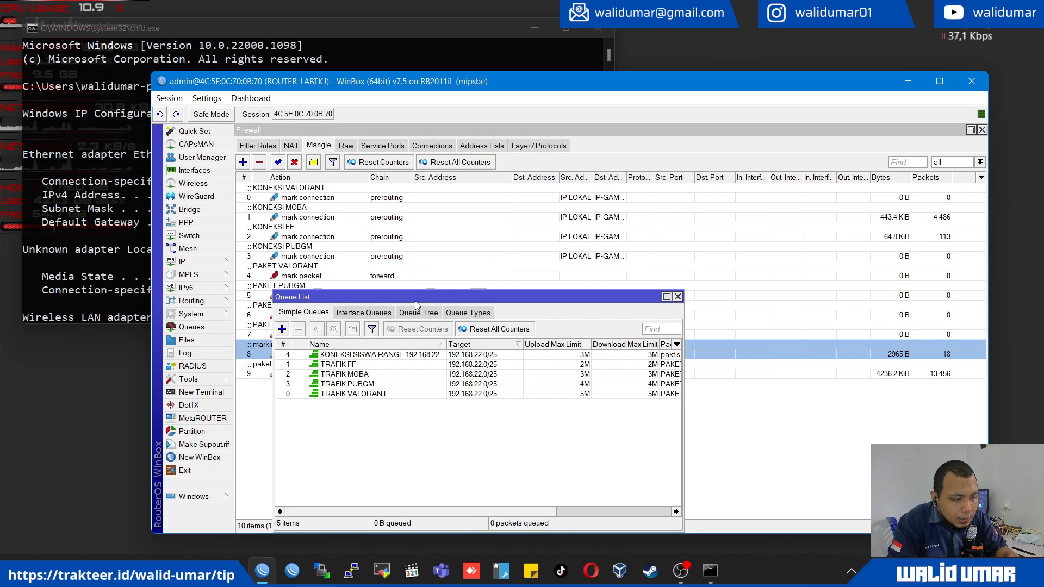
{"action": "left_click_drag", "start_coordinate": [416, 301], "coordinate": [684, 280]}
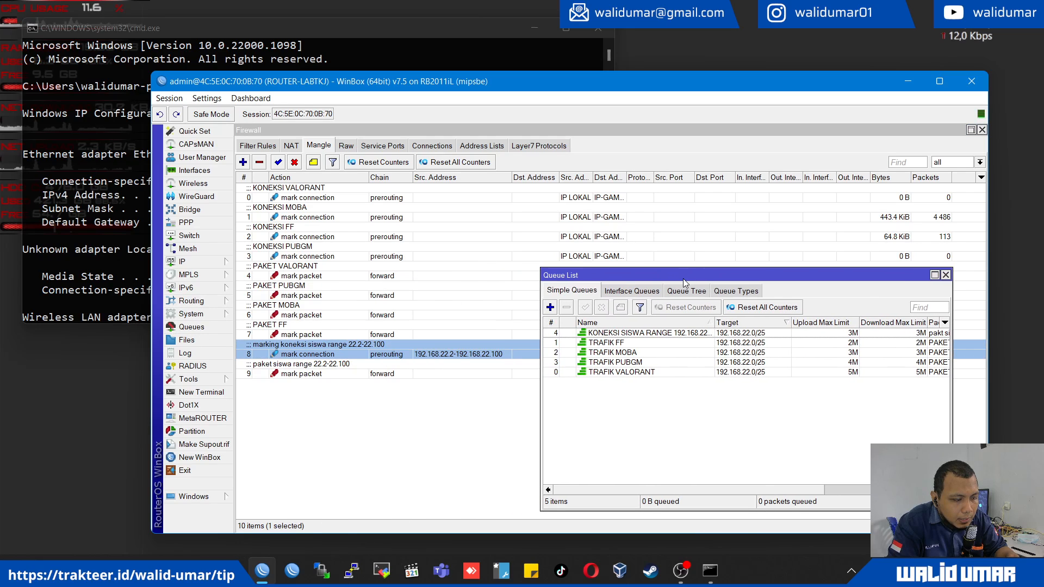
- Cancel the retry to the disconnected router, reconnect to ROUTER-LABTKJ through its IP address 192.168.22.1 and maximize the session window
{"action": "left_click", "coordinate": [335, 375]}
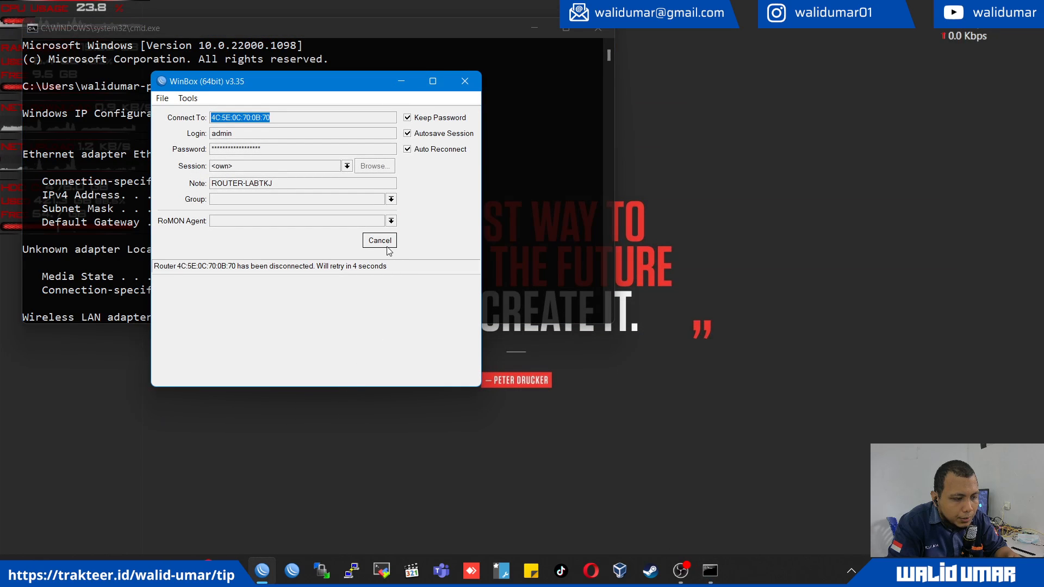
{"action": "left_click", "coordinate": [387, 246]}
{"action": "left_click", "coordinate": [379, 245]}
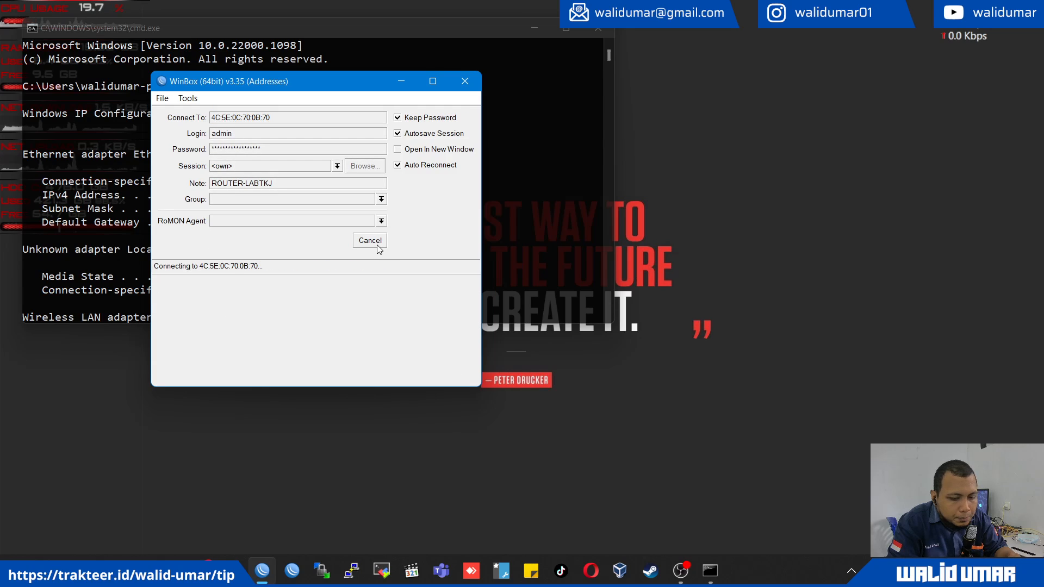
{"action": "left_click", "coordinate": [377, 245]}
{"action": "left_click", "coordinate": [269, 330]}
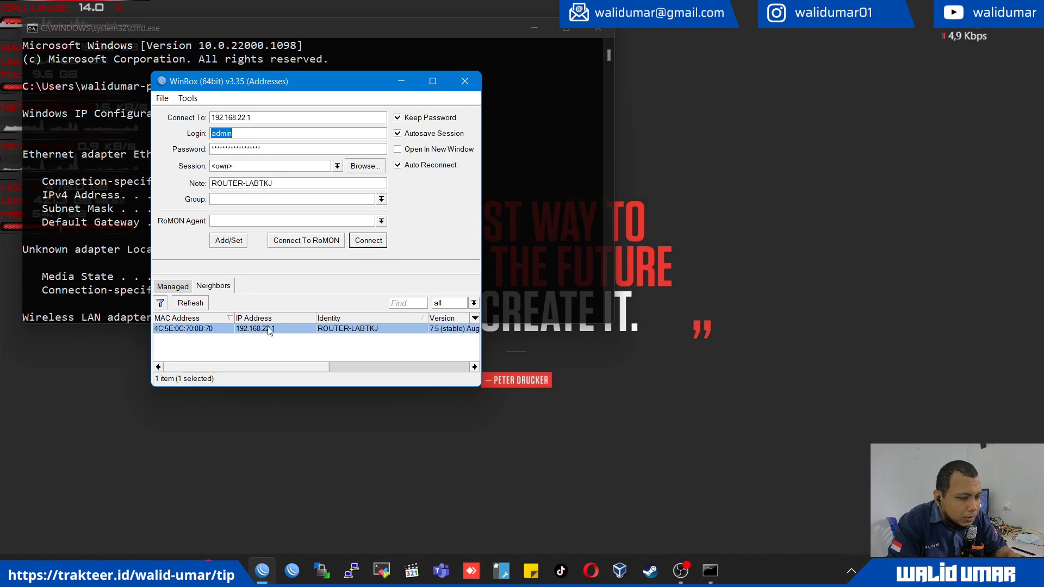
{"action": "left_click", "coordinate": [368, 241]}
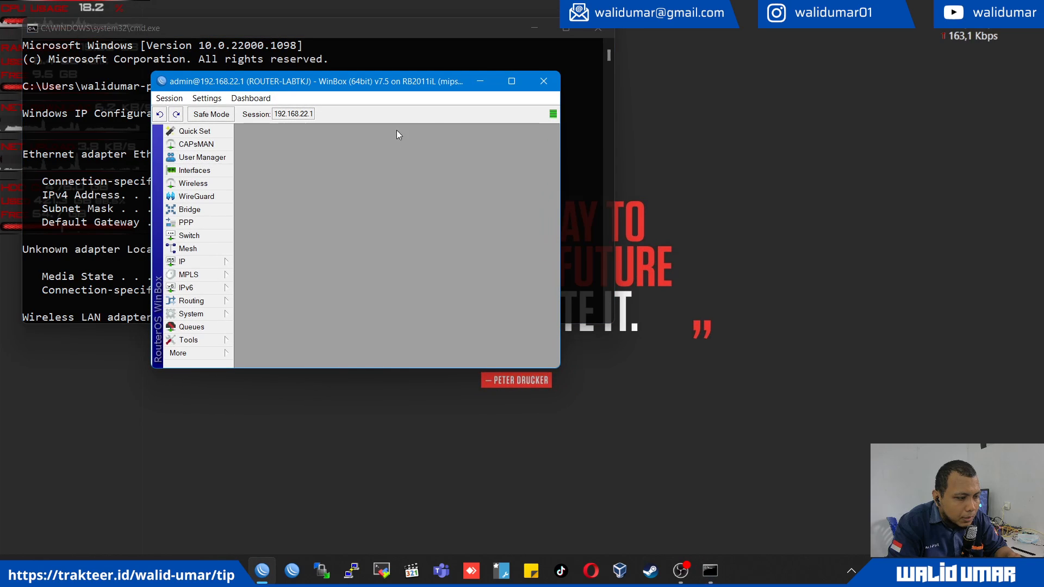
{"action": "left_click", "coordinate": [513, 81]}
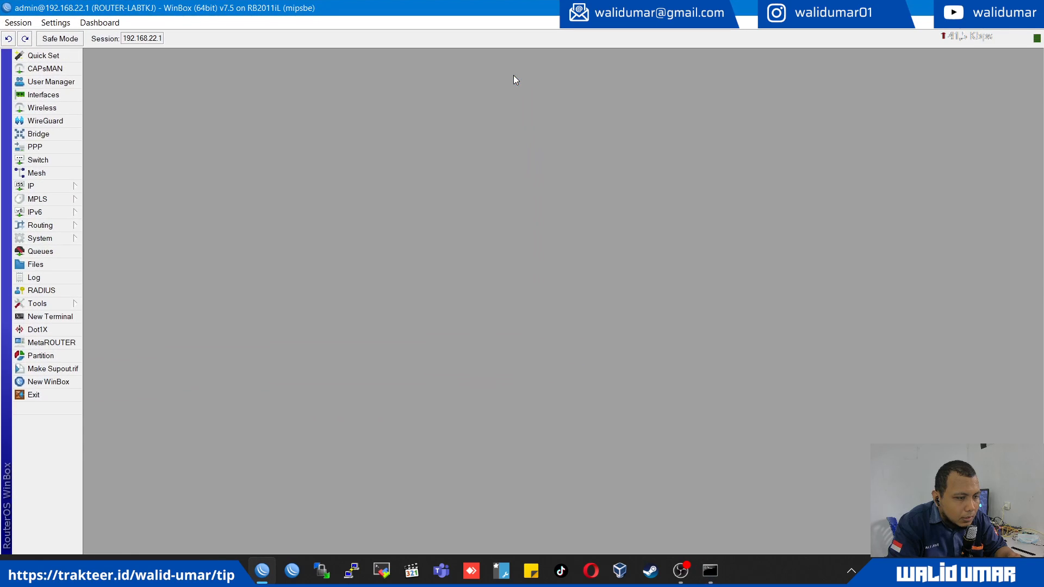
- Open the simple queue list and widen its window and the Name and Target columns to read every queue's limits and packet marks
{"action": "left_click", "coordinate": [53, 251]}
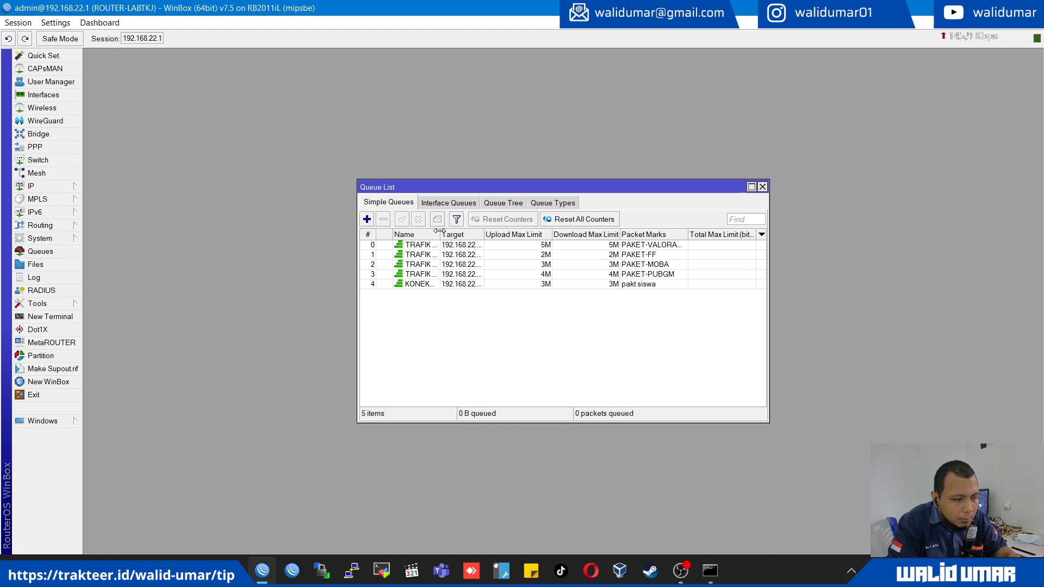
{"action": "left_click_drag", "start_coordinate": [440, 231], "coordinate": [612, 235]}
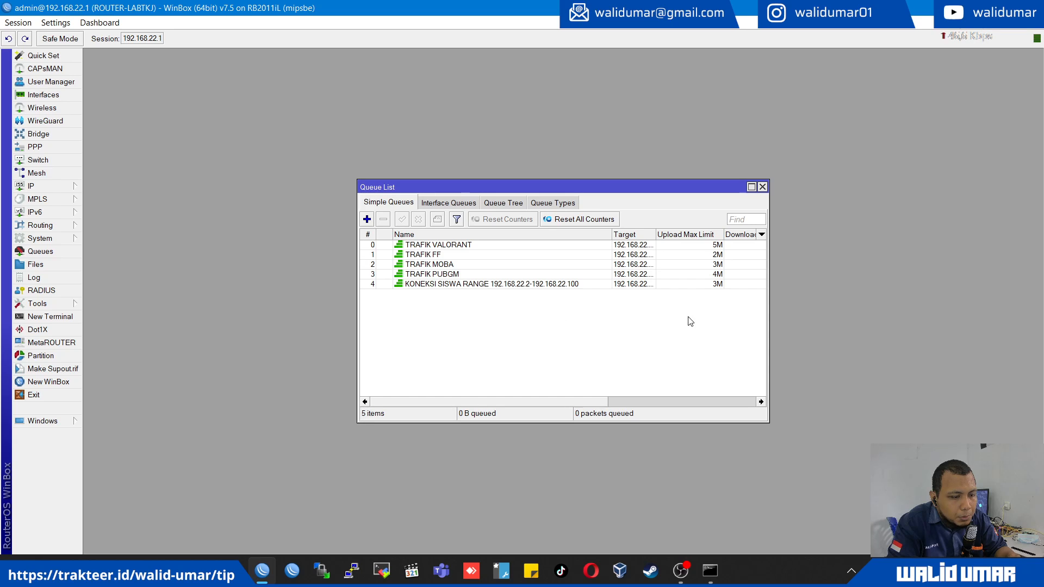
{"action": "left_click_drag", "start_coordinate": [769, 314], "coordinate": [920, 303]}
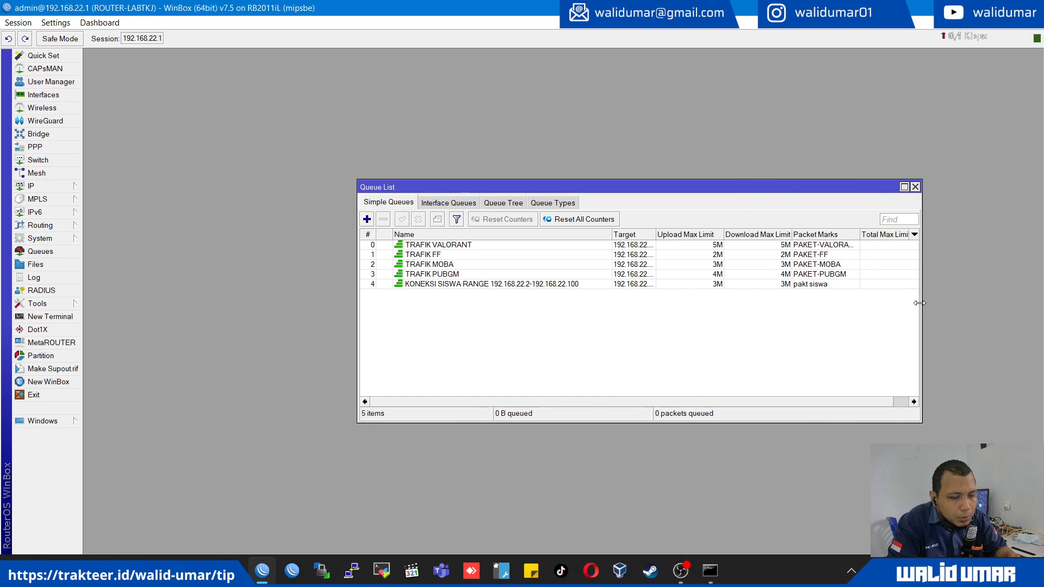
{"action": "left_click", "coordinate": [801, 285]}
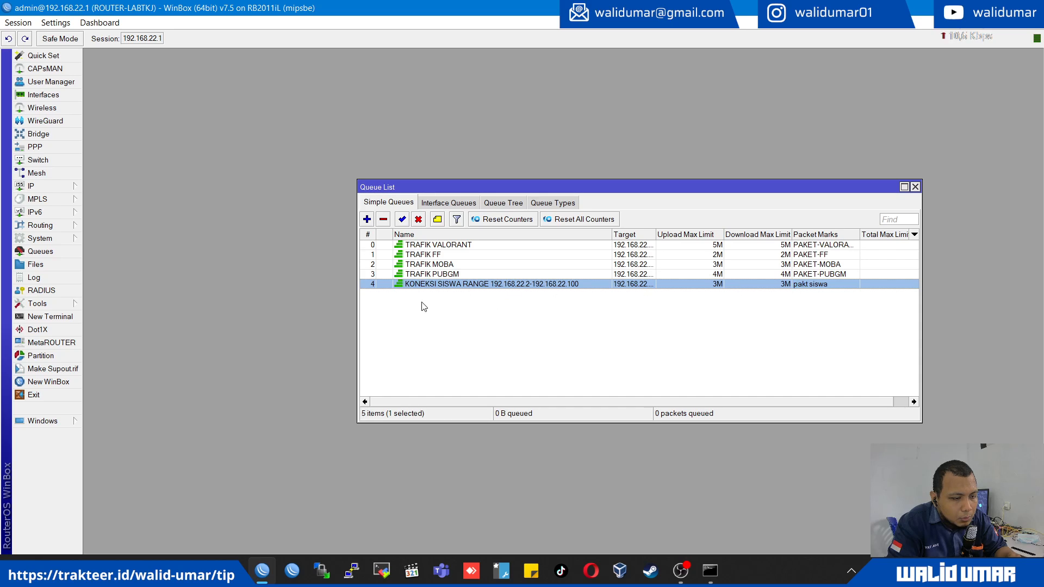
{"action": "left_click_drag", "start_coordinate": [518, 187], "coordinate": [372, 181]}
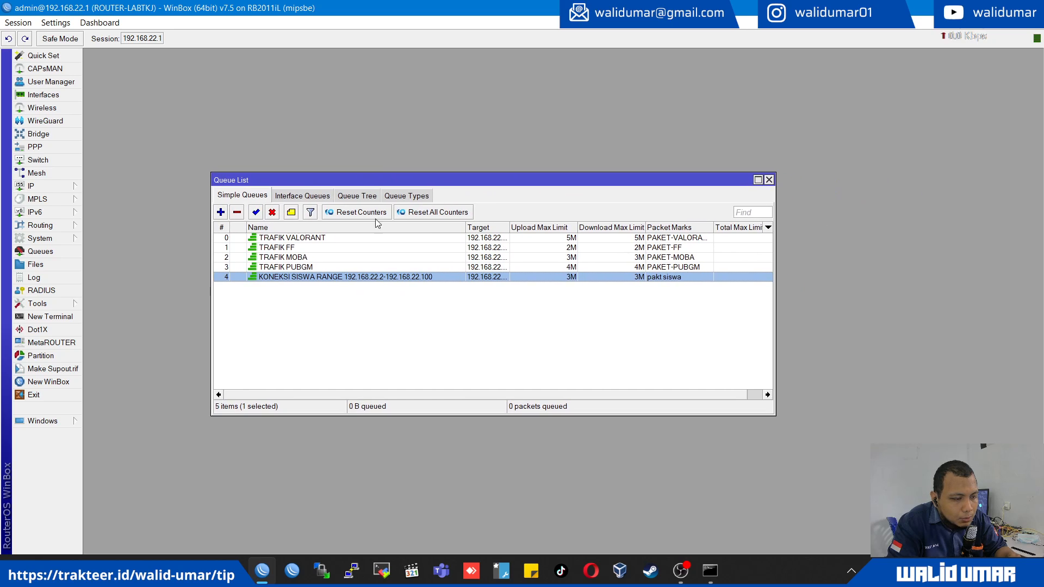
{"action": "left_click_drag", "start_coordinate": [510, 227], "coordinate": [551, 228]}
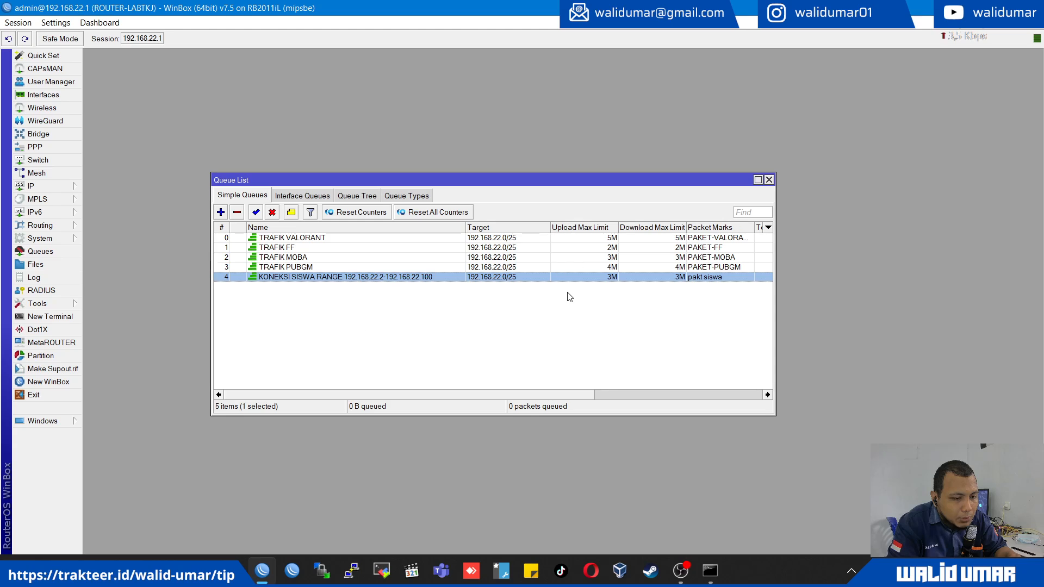
- Examine the TRAFIK VALORANT queue's max limits, packet mark, priority and queue types
{"action": "double_click", "coordinate": [554, 238]}
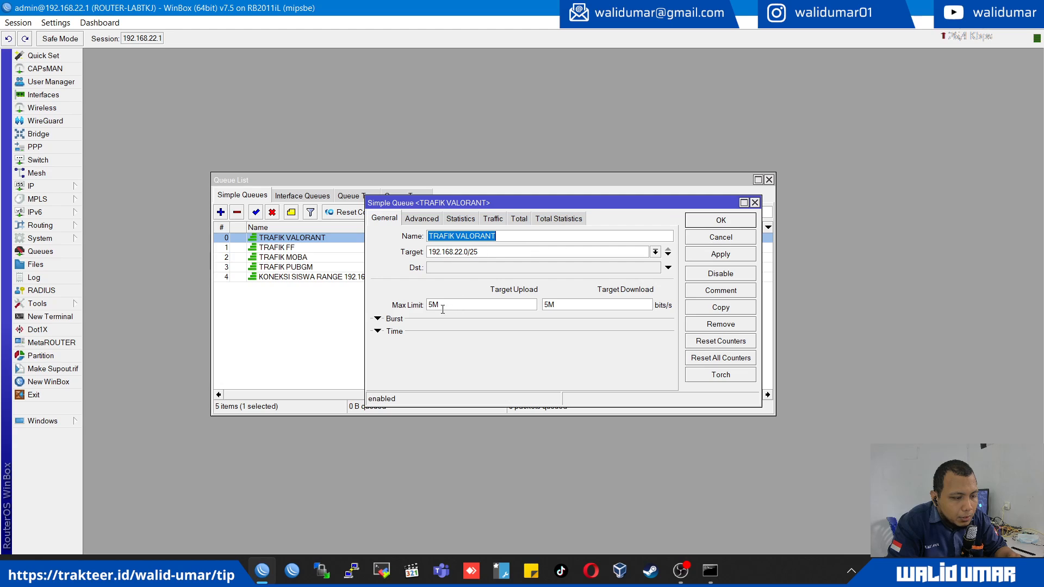
{"action": "left_click", "coordinate": [422, 219]}
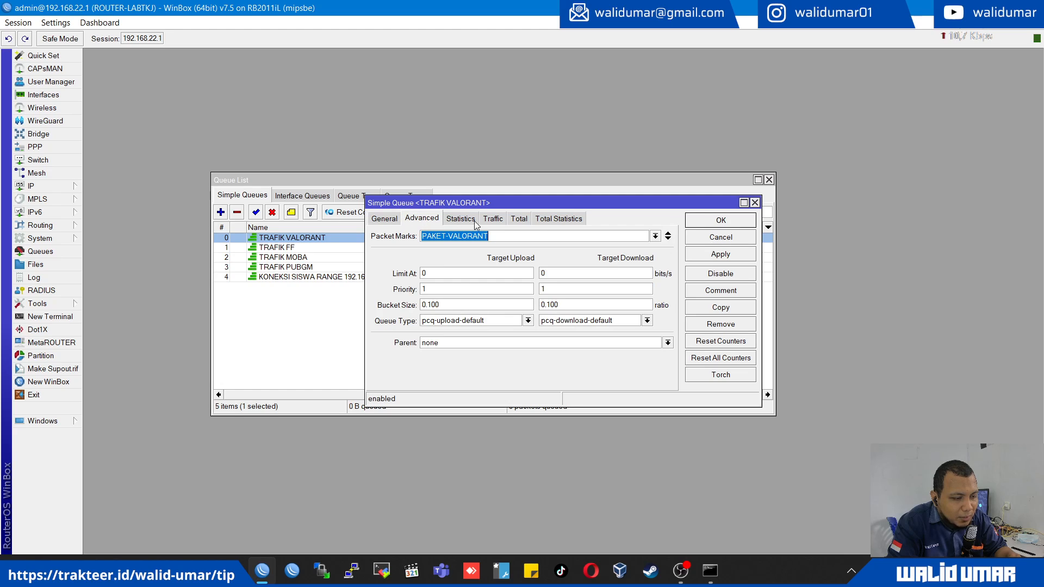
{"action": "left_click", "coordinate": [713, 223]}
- Set the upload and download priority of the TRAFIK FF queue to 2
{"action": "double_click", "coordinate": [333, 247]}
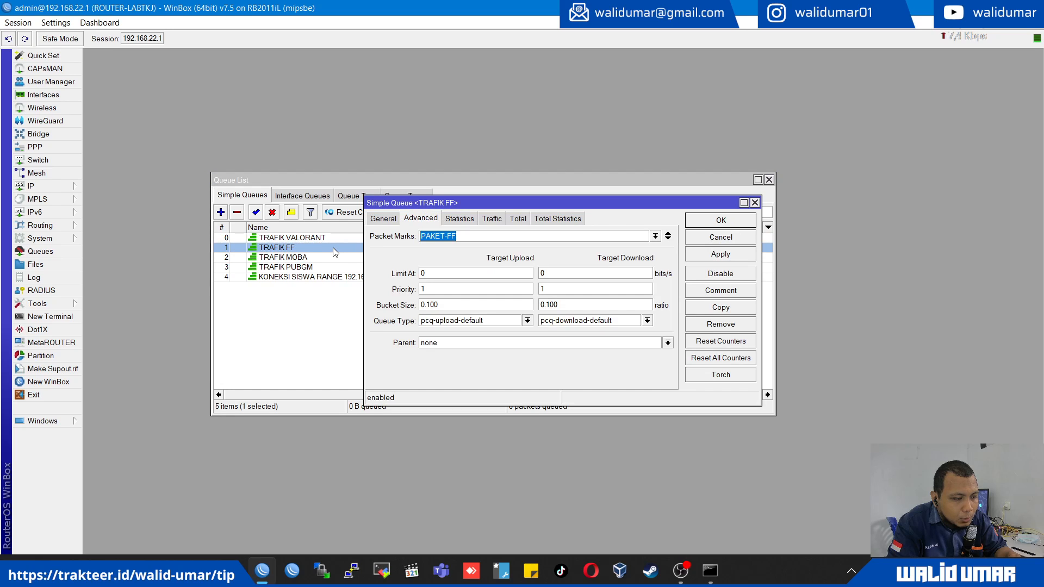
{"action": "double_click", "coordinate": [434, 288]}
{"action": "type", "text": "2"}
{"action": "double_click", "coordinate": [556, 289]}
{"action": "type", "text": "2"}
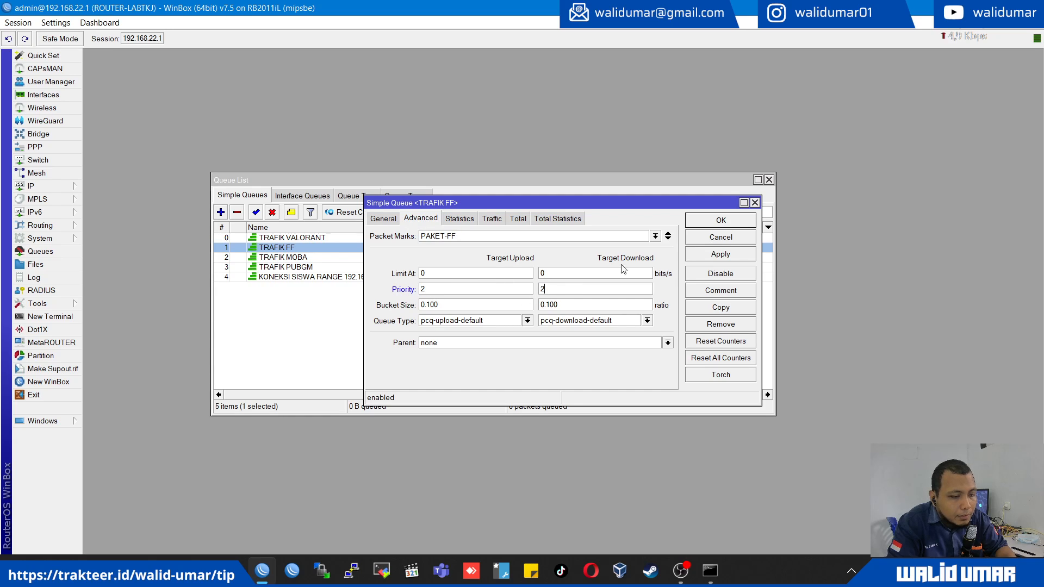
{"action": "left_click", "coordinate": [722, 221]}
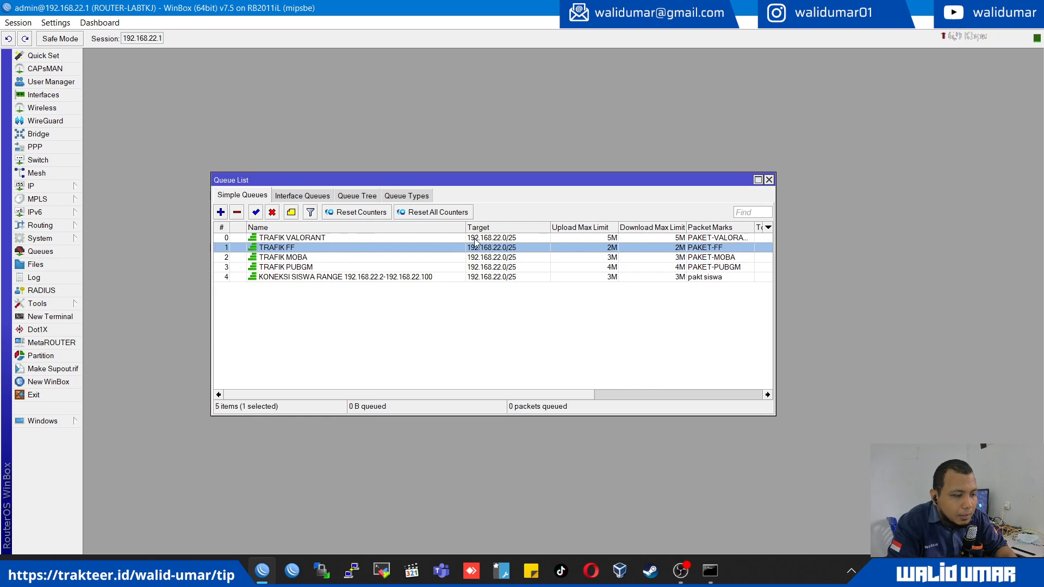
- Set the priority of the TRAFIK PUBGM queue to 3
{"action": "double_click", "coordinate": [476, 267]}
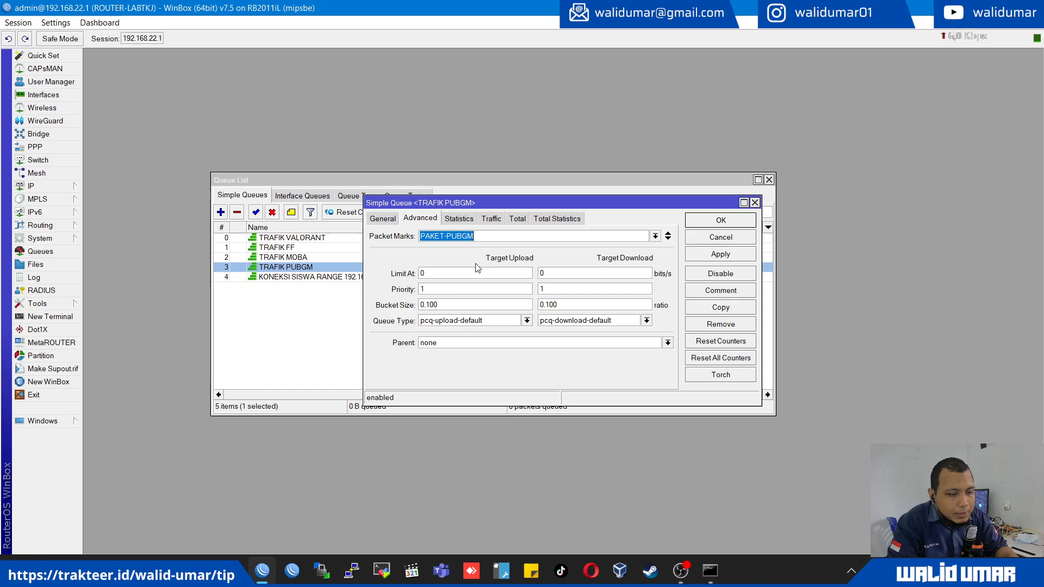
{"action": "double_click", "coordinate": [472, 289]}
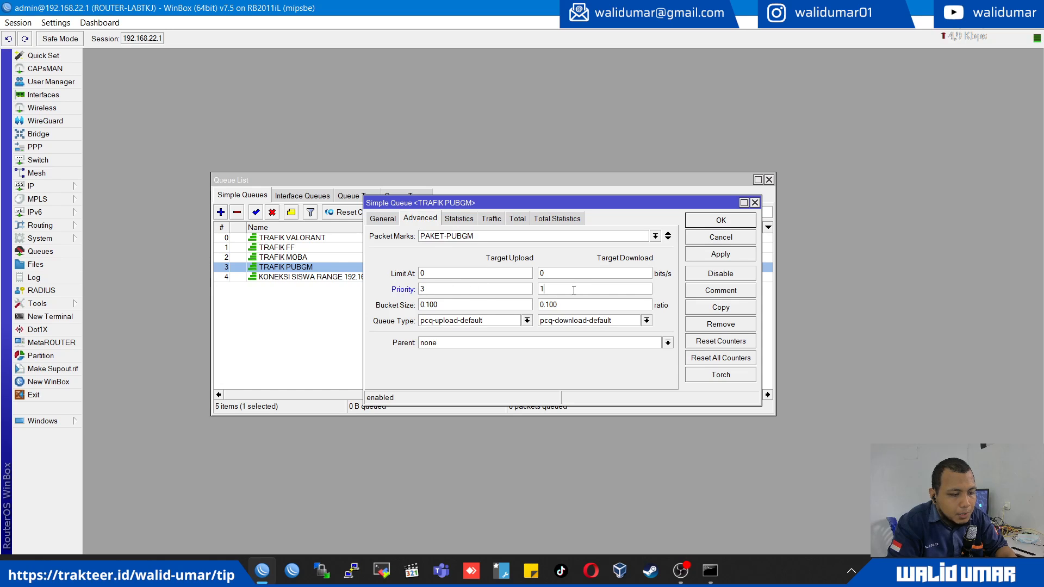
{"action": "left_click", "coordinate": [710, 219]}
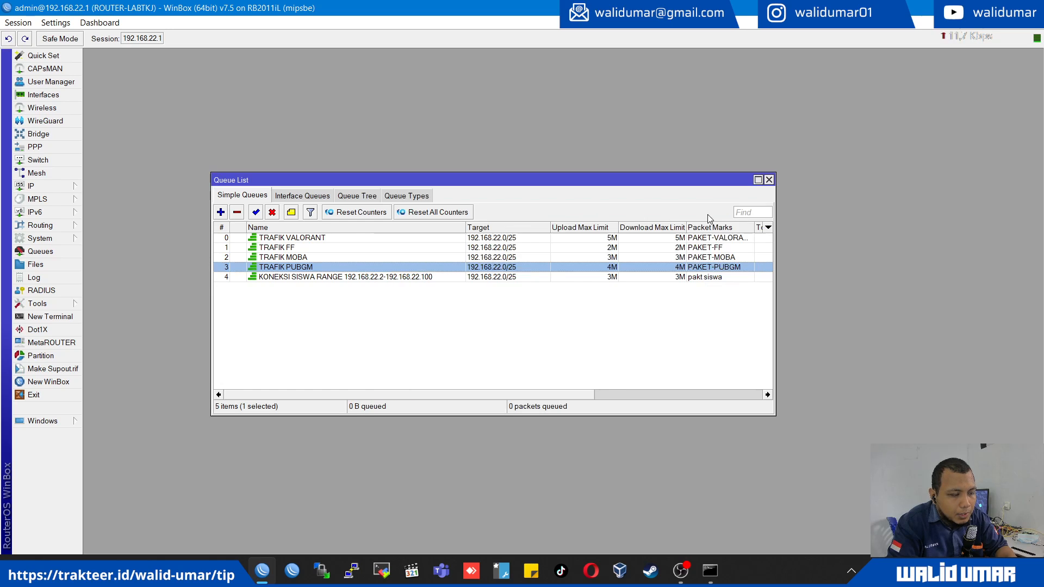
- Set the upload and download priority of the TRAFIK MOBA queue to 4 and select the KONEKSI SISWA queue
{"action": "double_click", "coordinate": [509, 259]}
{"action": "left_click_drag", "start_coordinate": [449, 289], "coordinate": [398, 286]}
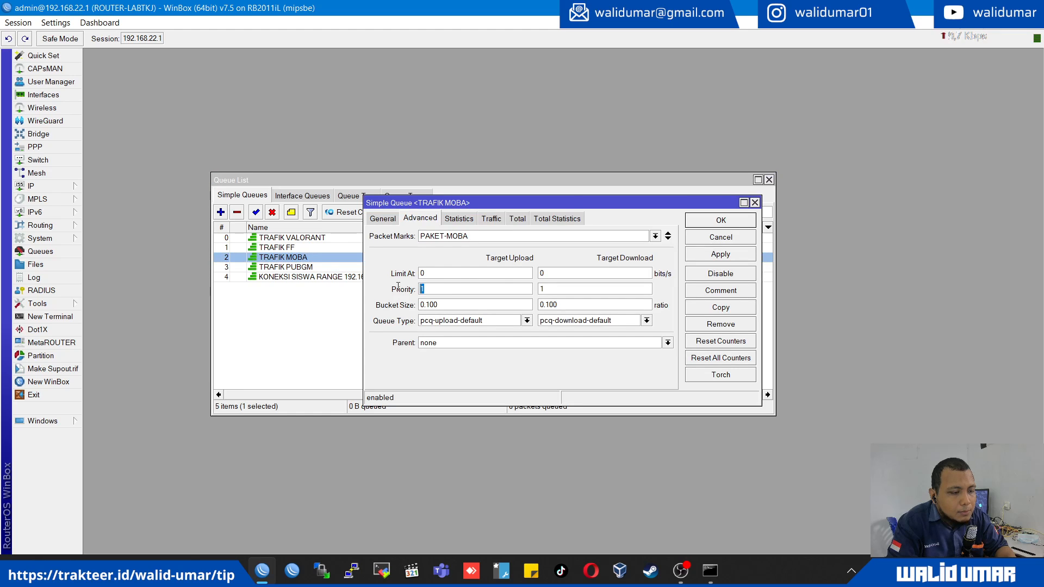
{"action": "left_click", "coordinate": [721, 219]}
{"action": "left_click", "coordinate": [495, 278]}
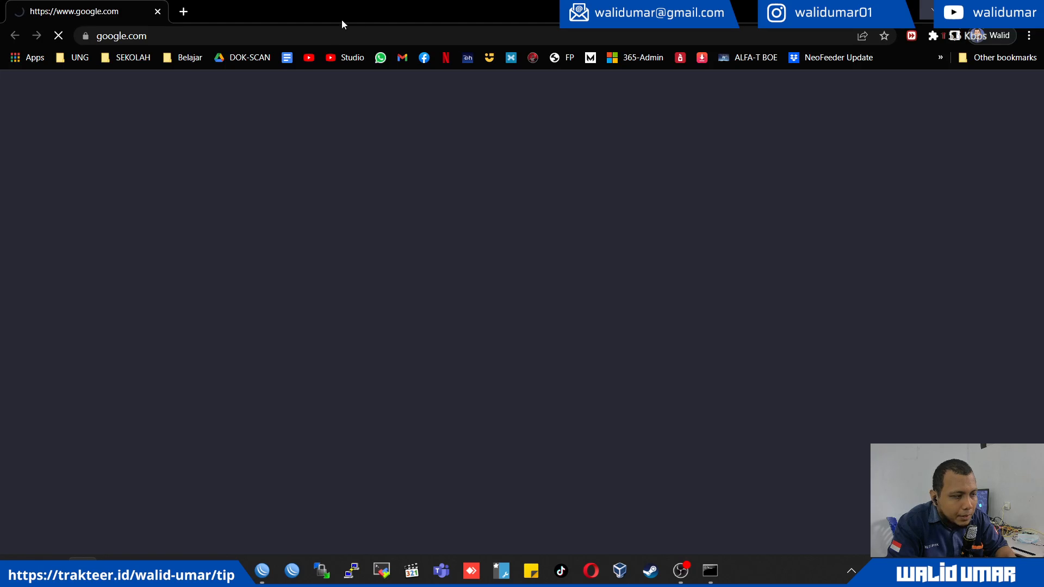
- Open speedtest.net in the browser and return to WinBox
{"action": "left_click", "coordinate": [305, 35]}
{"action": "type", "text": "spe"}
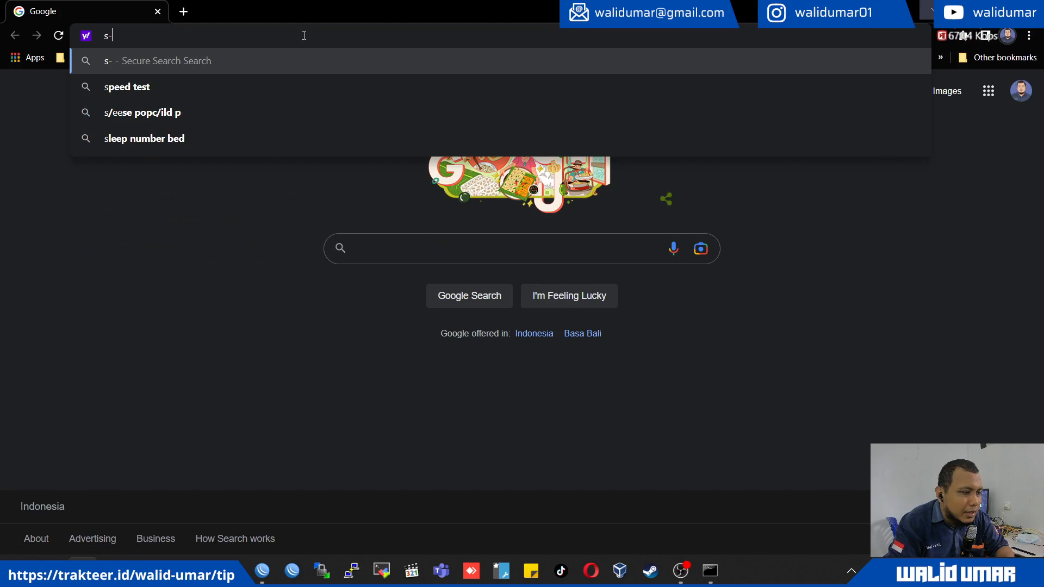
{"action": "type", "text": "ed"}
{"action": "key", "text": "Return"}
{"action": "key", "text": "alt+Tab"}
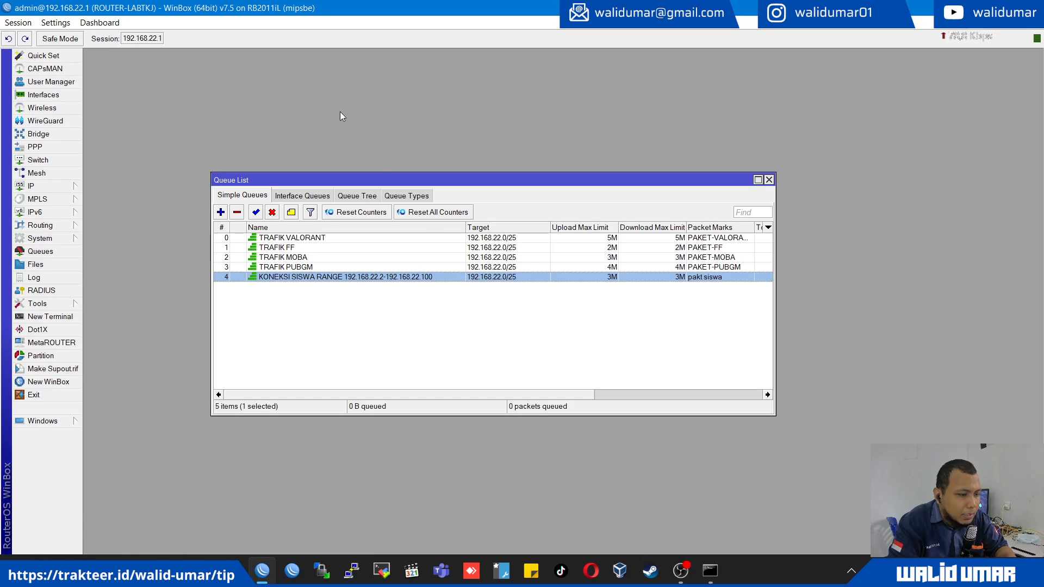
{"action": "key", "text": "alt+Tab"}
{"action": "key", "text": "alt+Tab"}
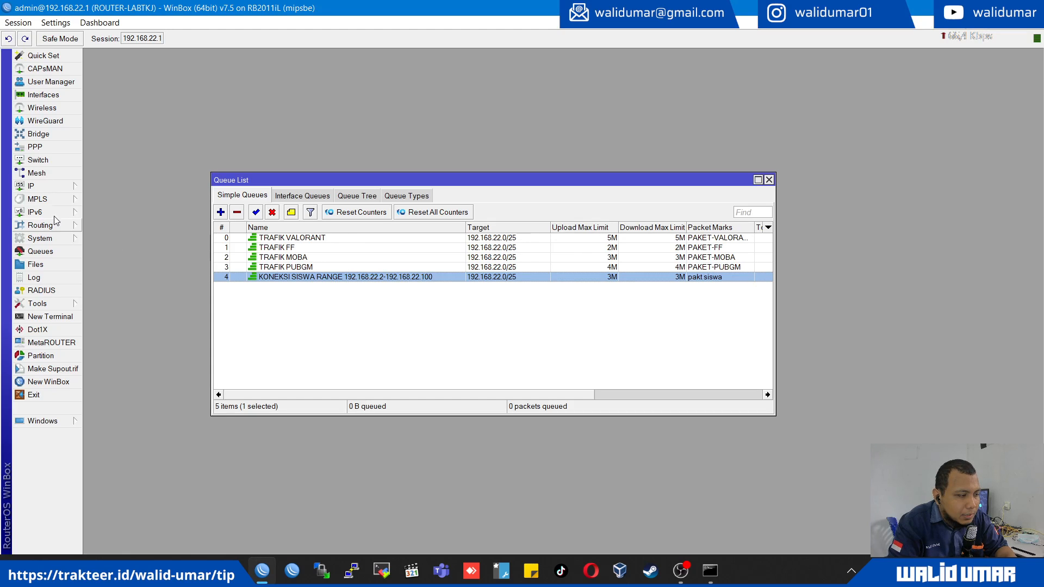
- Float the WinBox window with its queue list over the Speedtest page and start the speed test
{"action": "left_click_drag", "start_coordinate": [236, 8], "coordinate": [597, 125]}
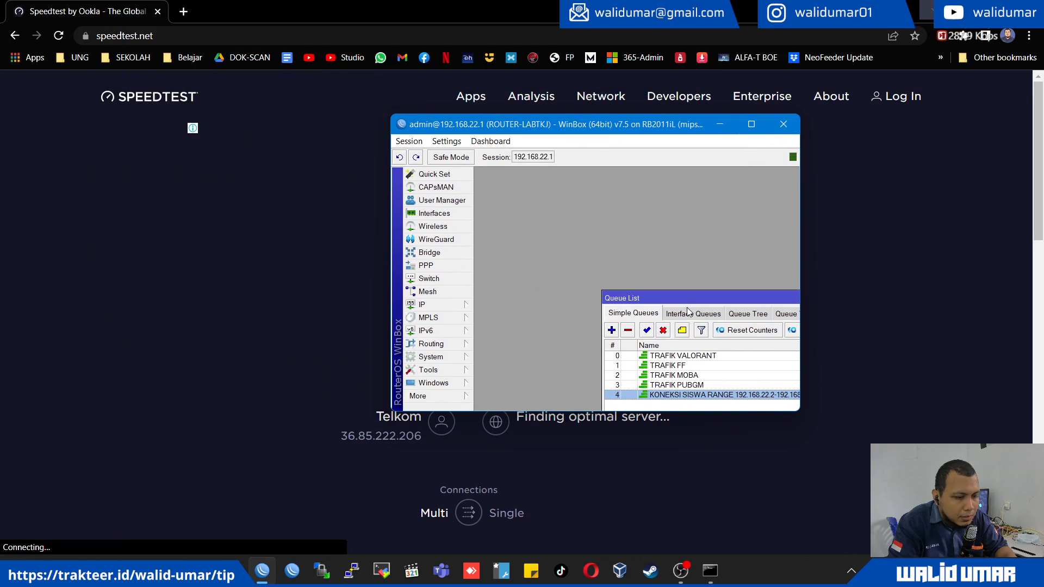
{"action": "left_click_drag", "start_coordinate": [674, 298], "coordinate": [538, 222]}
{"action": "key", "text": "alt+Tab"}
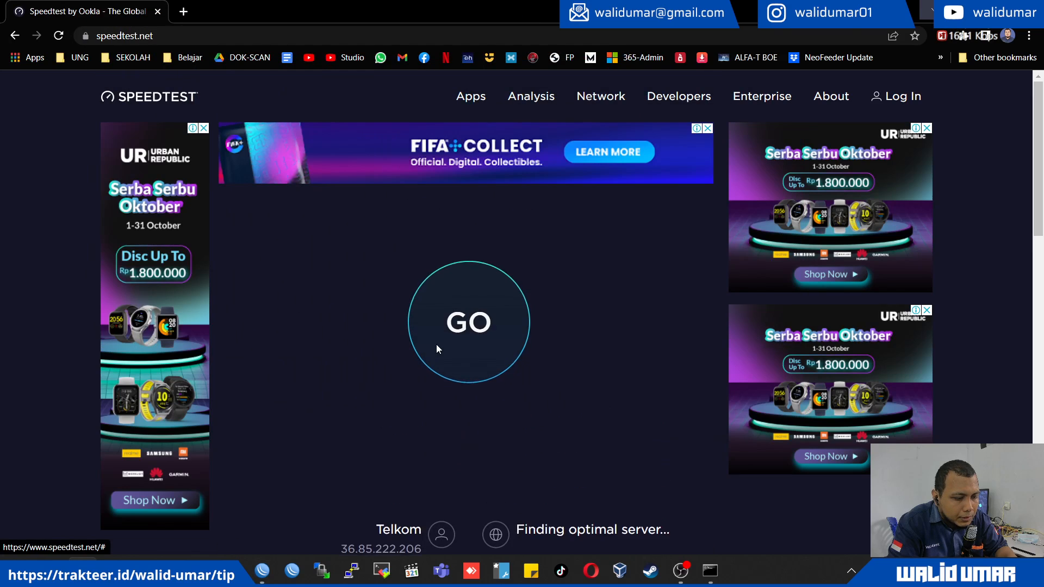
{"action": "key", "text": "alt+Tab"}
{"action": "left_click", "coordinate": [562, 192]}
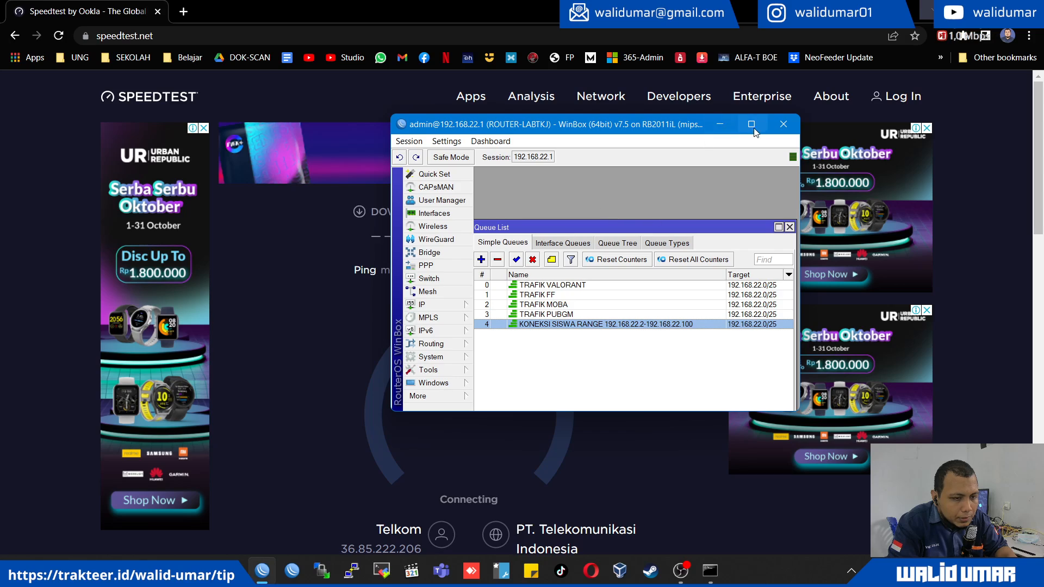
- Enlarge the WinBox window and maximize the queue list so the upload and download limit columns show beside the running speed test
{"action": "left_click_drag", "start_coordinate": [800, 412], "coordinate": [963, 539]}
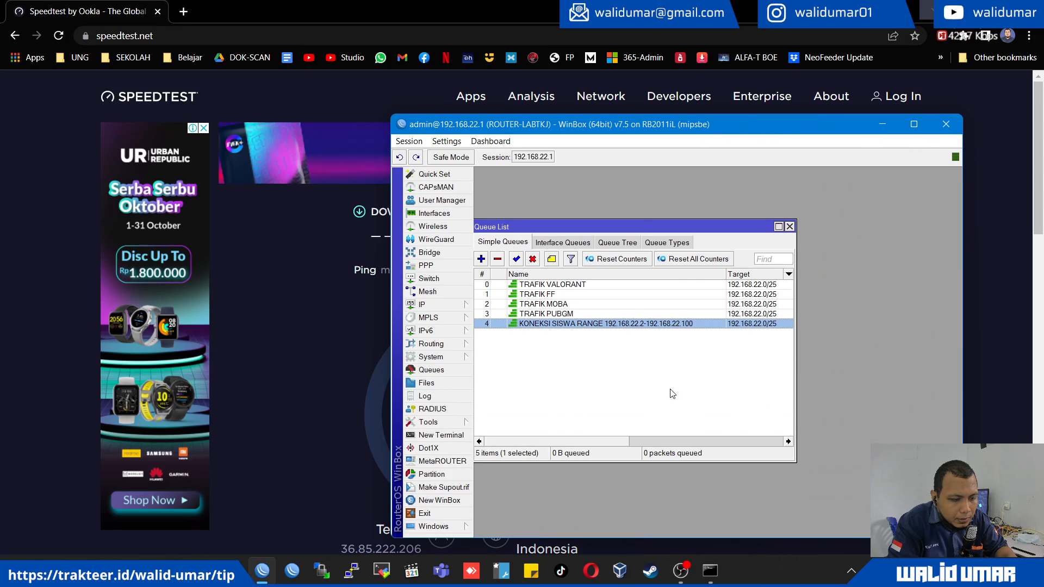
{"action": "left_click", "coordinate": [779, 228]}
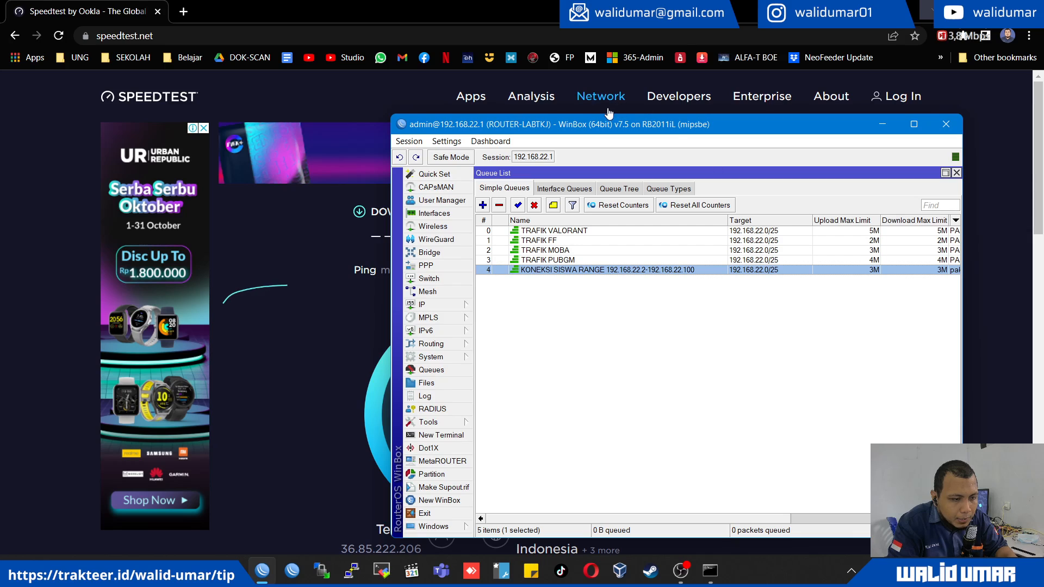
{"action": "left_click_drag", "start_coordinate": [602, 132], "coordinate": [571, 108]}
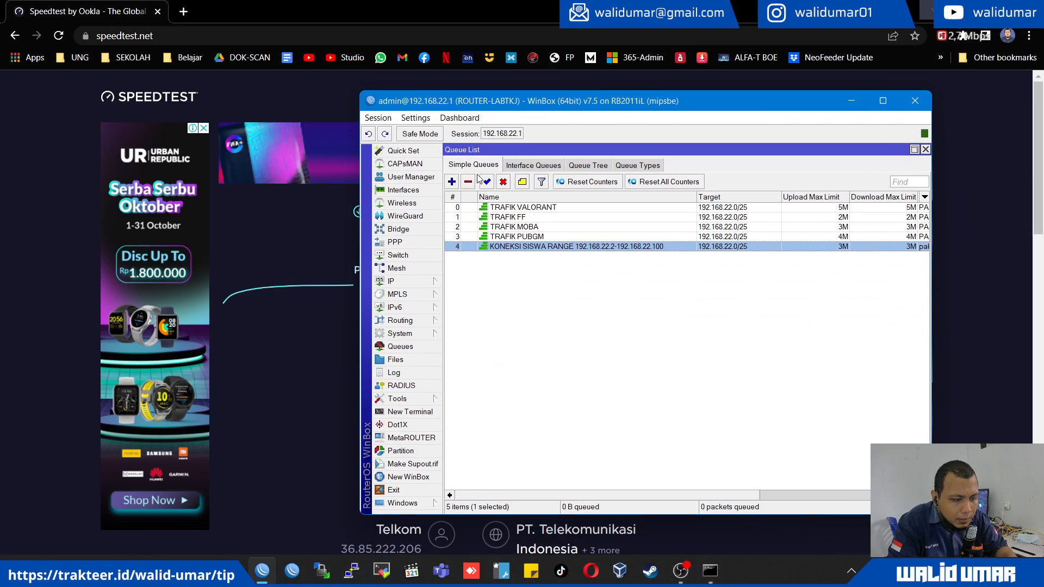
- In the firewall mangle rules, extend the student connection marking rule's source address range to 192.168.22.2-192.168.22.120
{"action": "left_click", "coordinate": [402, 281]}
{"action": "left_click", "coordinate": [479, 308]}
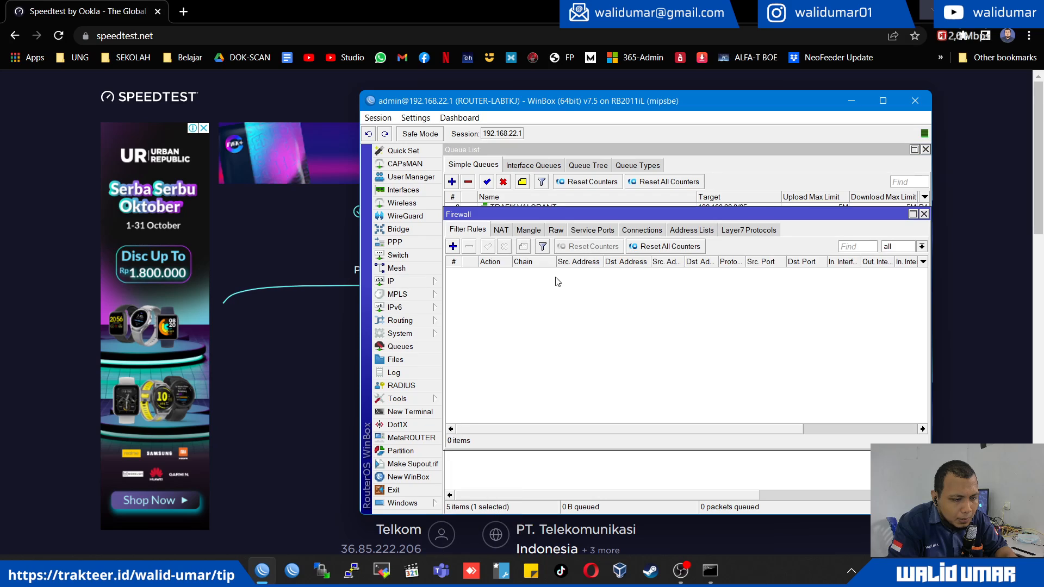
{"action": "left_click", "coordinate": [523, 231]}
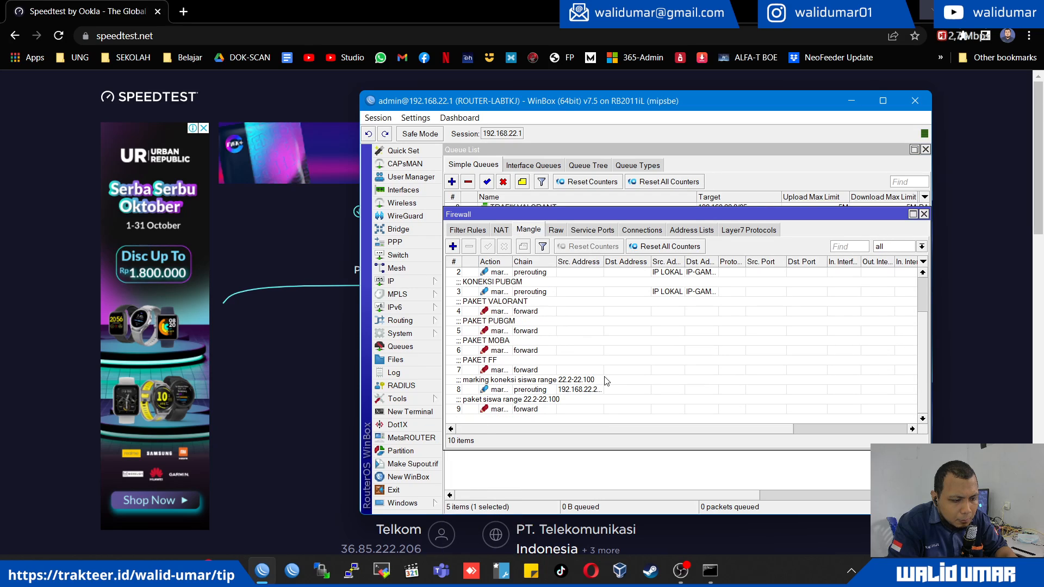
{"action": "double_click", "coordinate": [593, 391]}
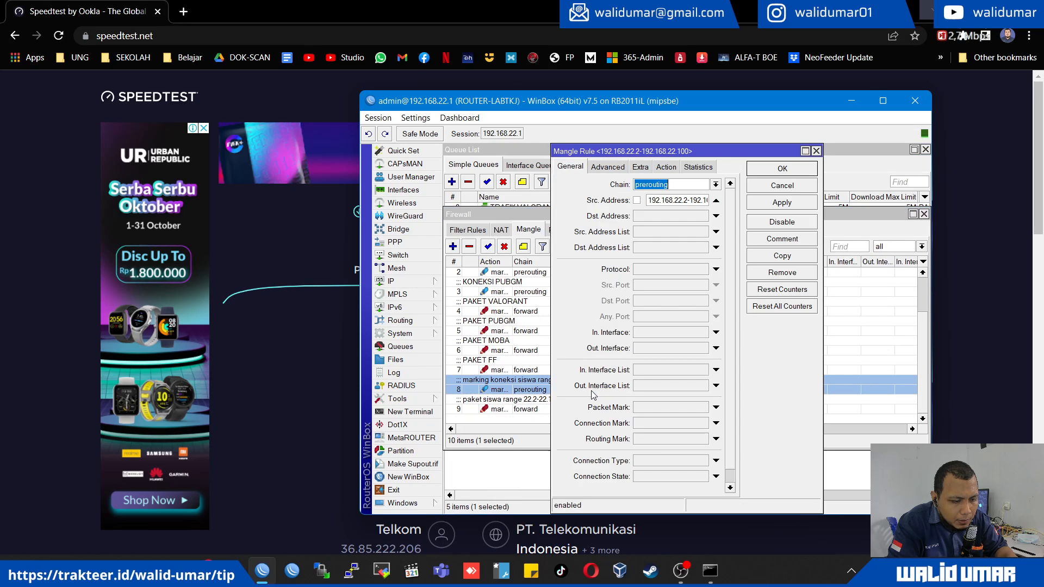
{"action": "left_click", "coordinate": [702, 199]}
{"action": "left_click_drag", "start_coordinate": [554, 239], "coordinate": [479, 239]}
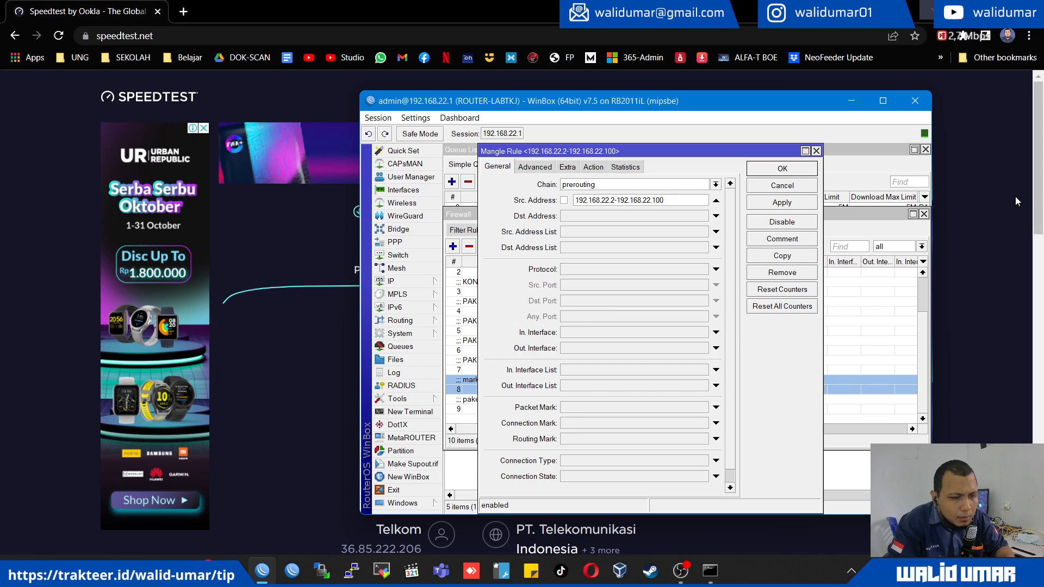
{"action": "key", "text": "BackSpace"}
{"action": "type", "text": "2"}
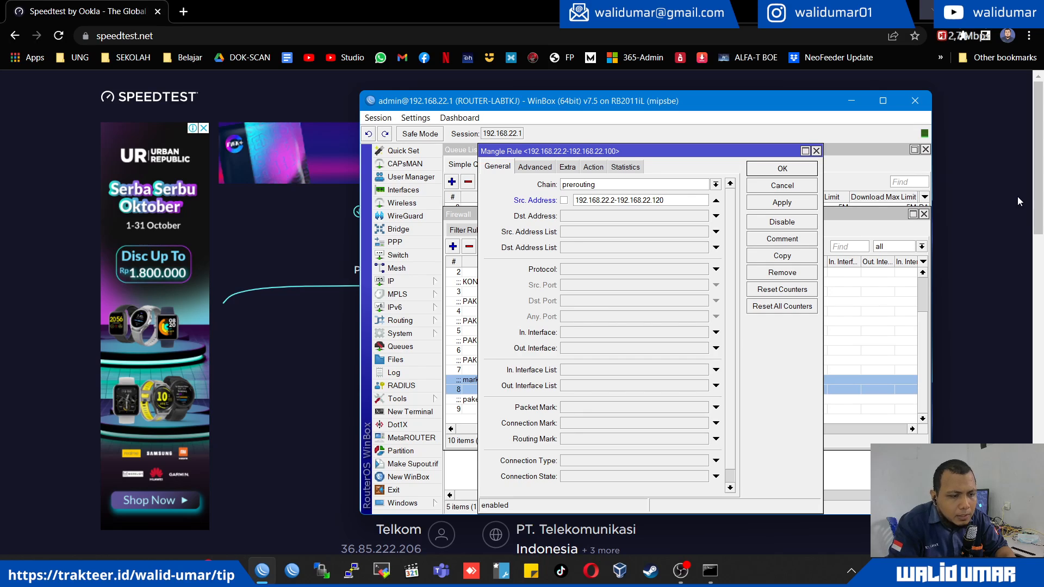
{"action": "left_click", "coordinate": [772, 206]}
{"action": "left_click", "coordinate": [781, 169]}
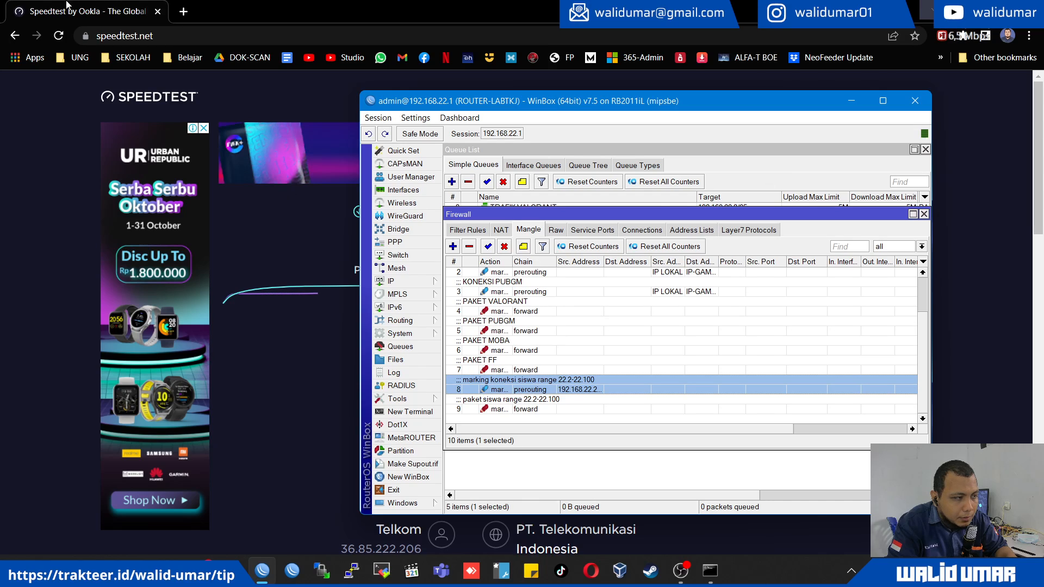
- Watch the upload phase of the speed test alongside the KONEKSI SISWA entry in the simple queue list
{"action": "left_click", "coordinate": [321, 390]}
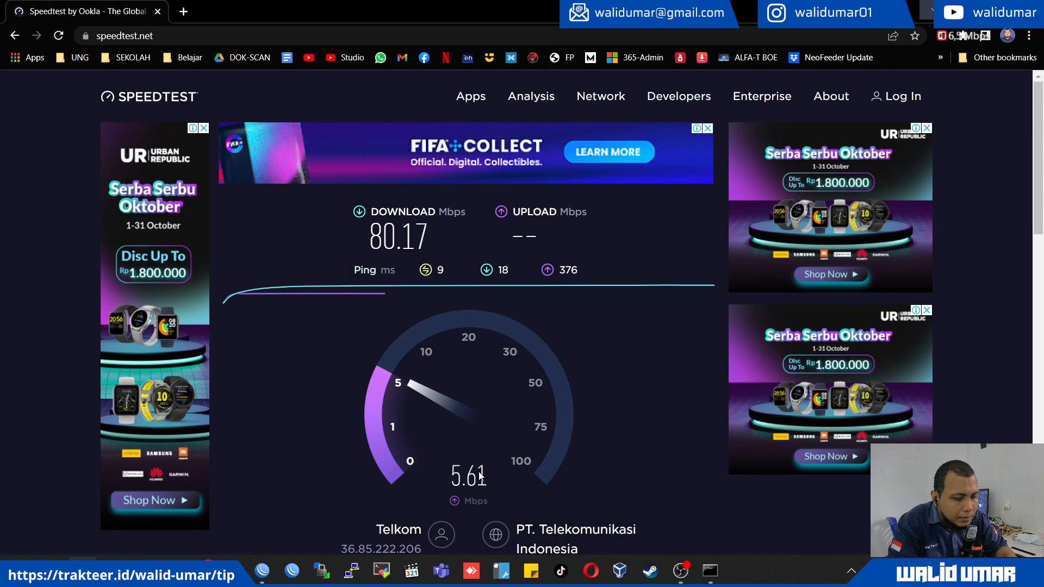
{"action": "key", "text": "alt+Tab"}
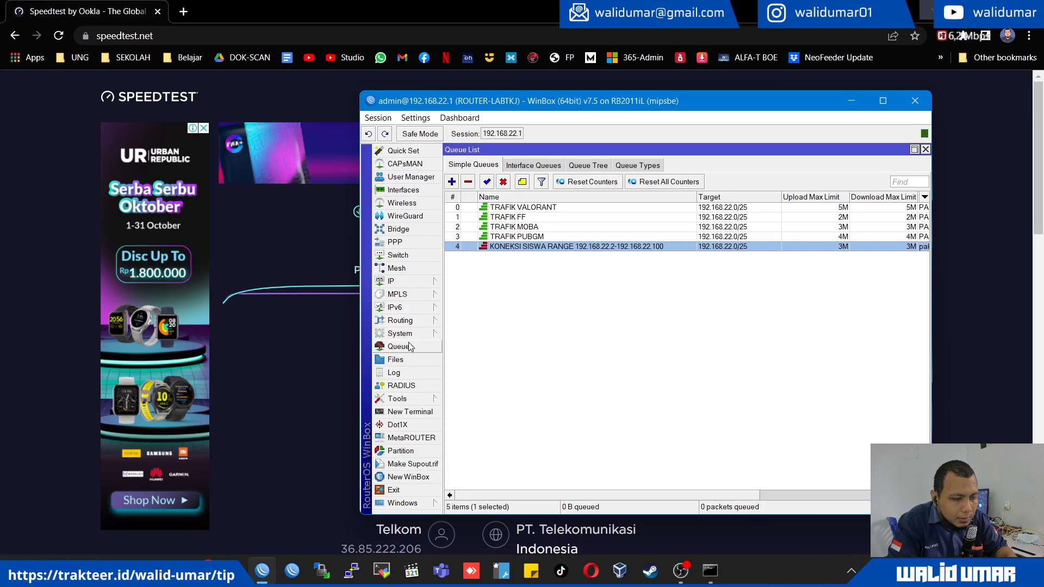
{"action": "left_click", "coordinate": [432, 347]}
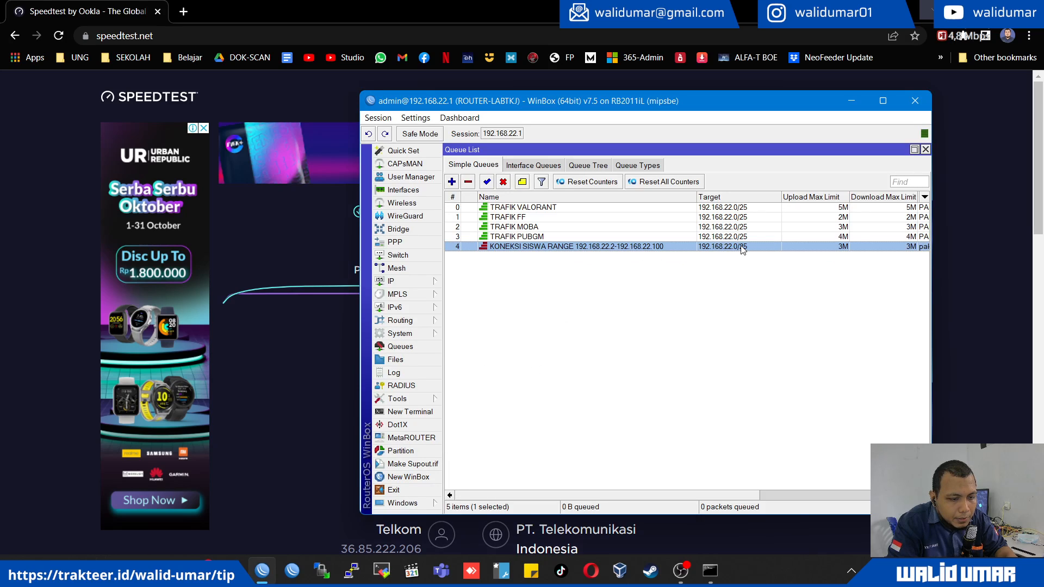
{"action": "left_click_drag", "start_coordinate": [725, 496], "coordinate": [623, 471]}
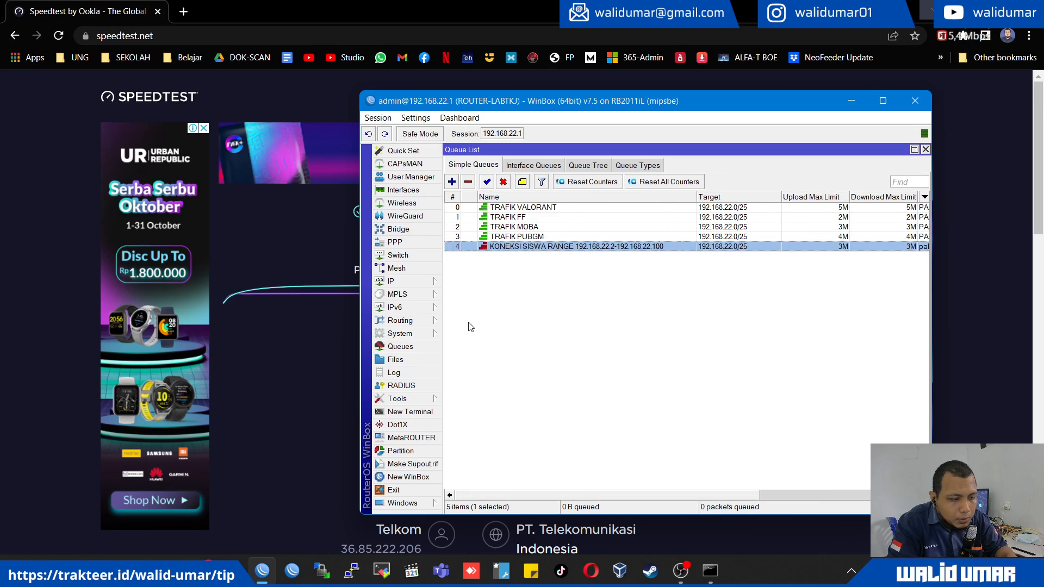
{"action": "left_click", "coordinate": [31, 260]}
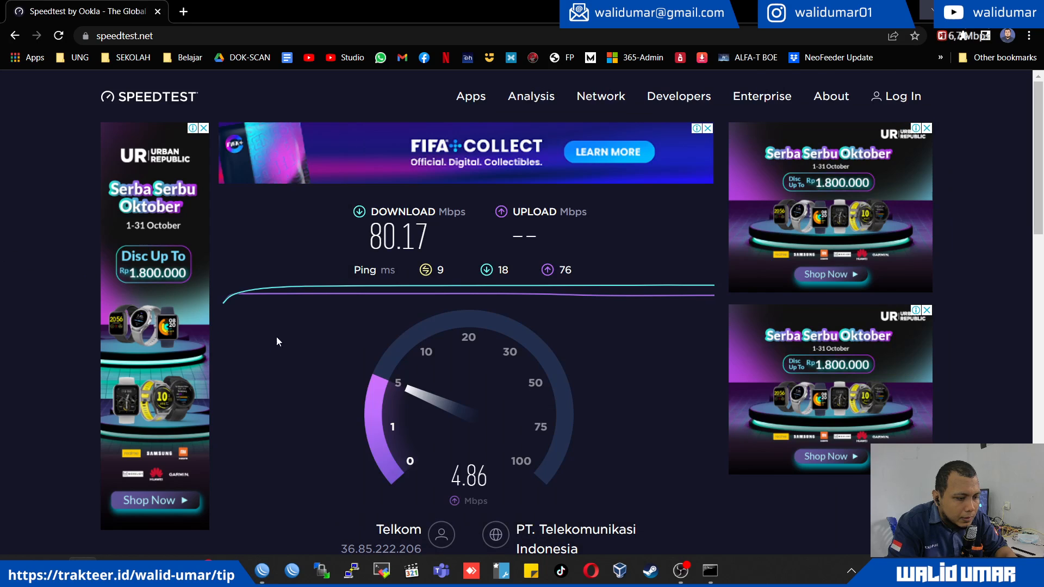
{"action": "key", "text": "alt+Tab"}
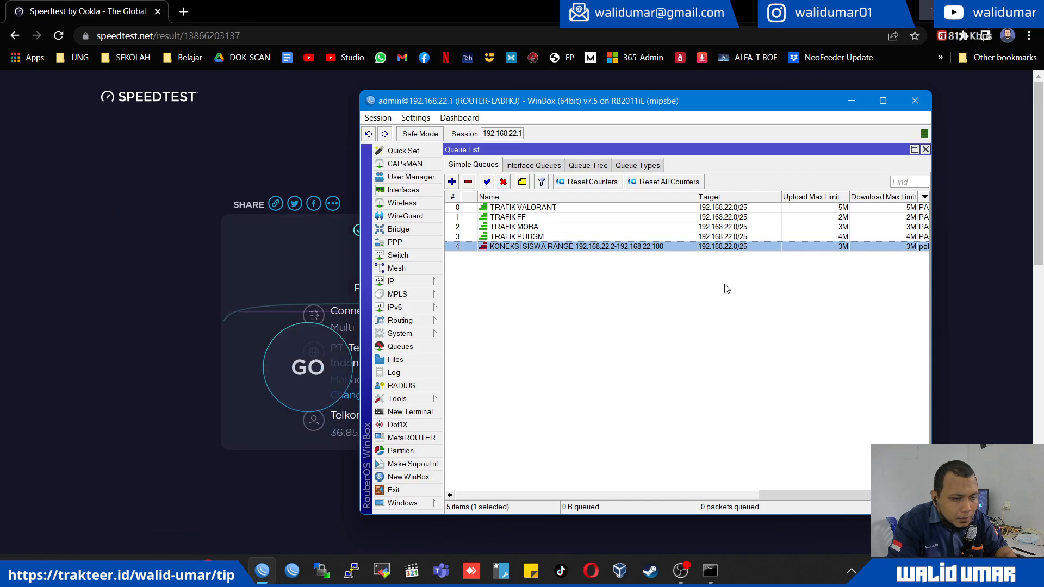
- Run the speed test again in the browser and return to the WinBox queue list
{"action": "left_click", "coordinate": [126, 377]}
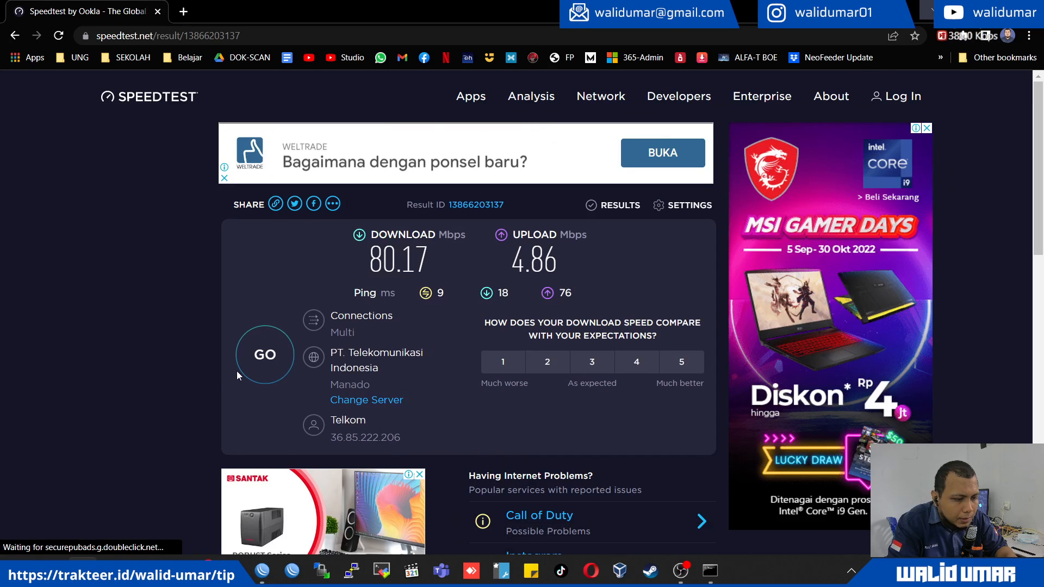
{"action": "left_click", "coordinate": [251, 365]}
{"action": "key", "text": "alt+Tab"}
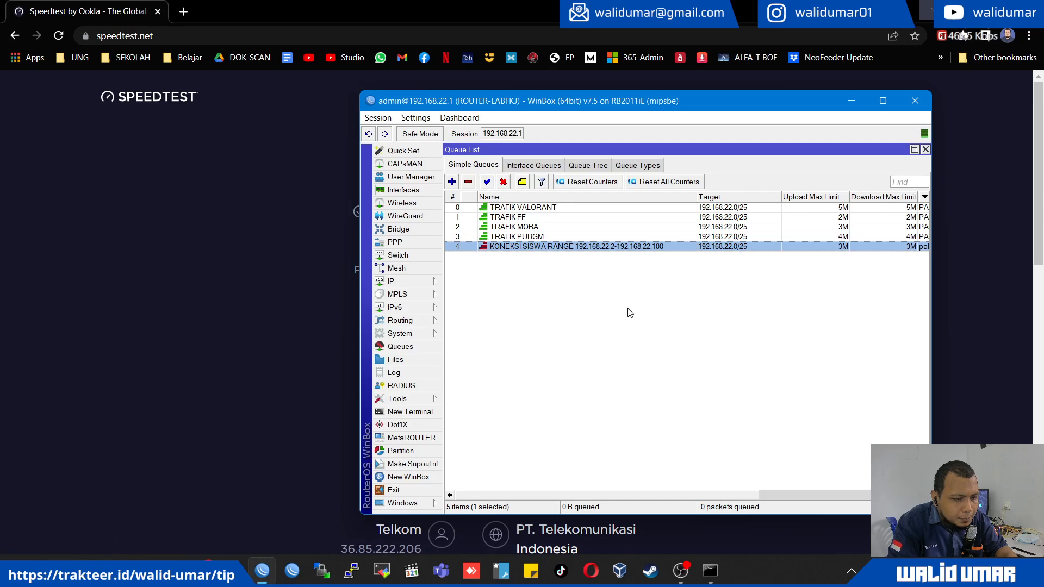
- Examine the KONEKSI SISWA queue's max and burst limits and its live traffic graph during the speed test
{"action": "left_click", "coordinate": [629, 237]}
{"action": "double_click", "coordinate": [632, 247]}
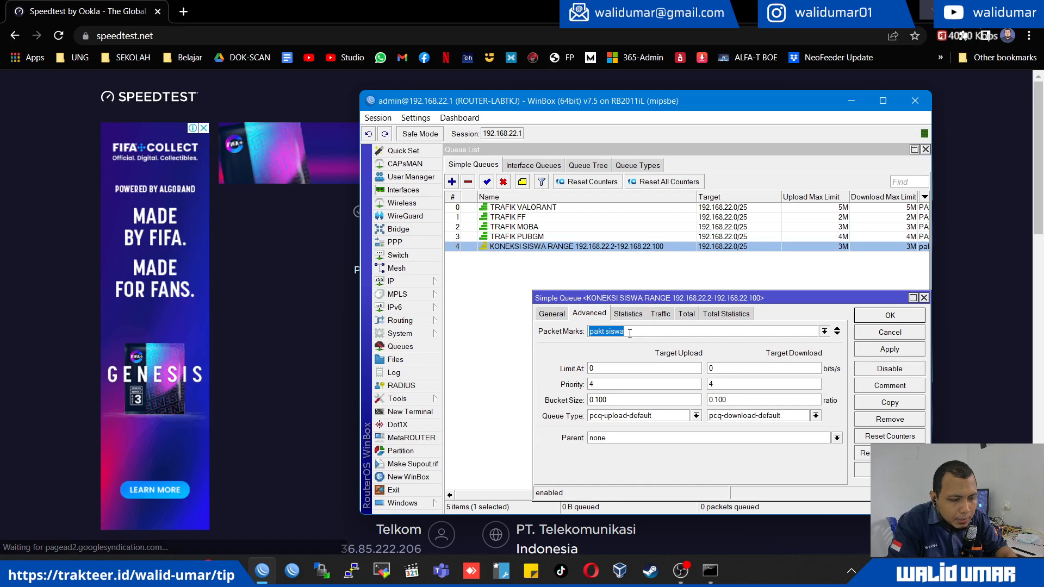
{"action": "left_click", "coordinate": [553, 316]}
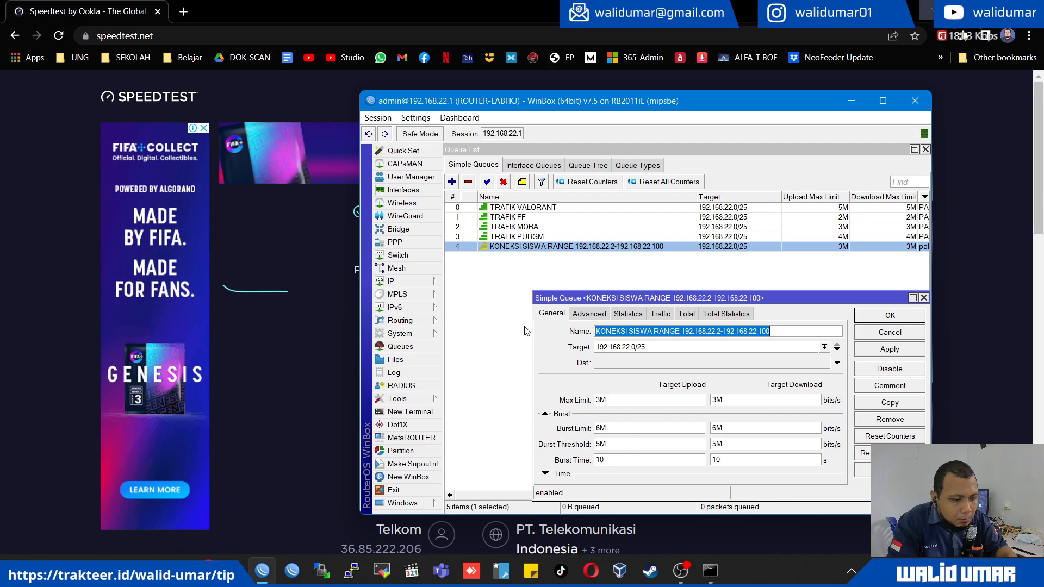
{"action": "left_click", "coordinate": [662, 314]}
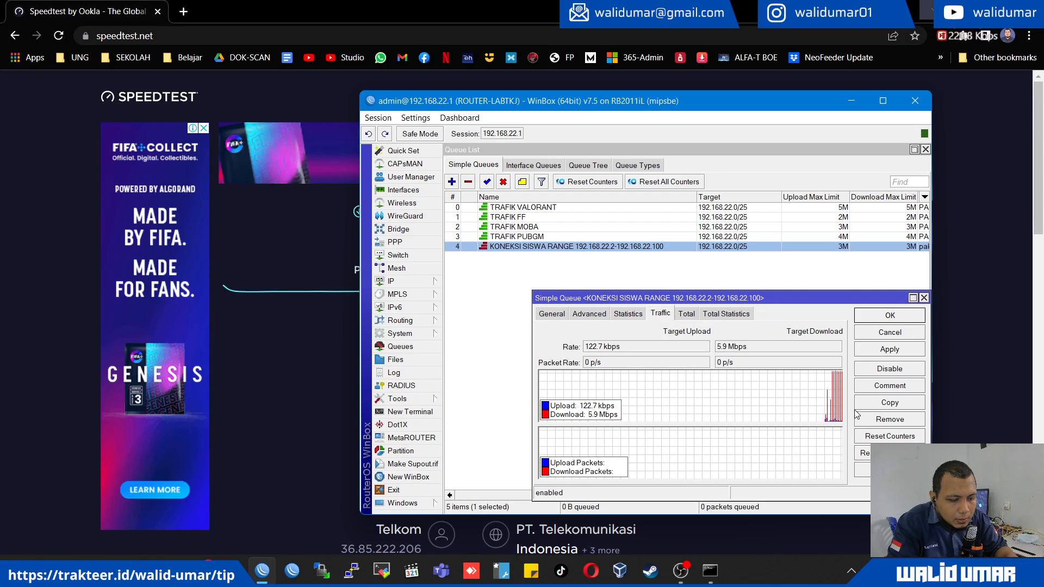
{"action": "mouse_move", "coordinate": [841, 400]}
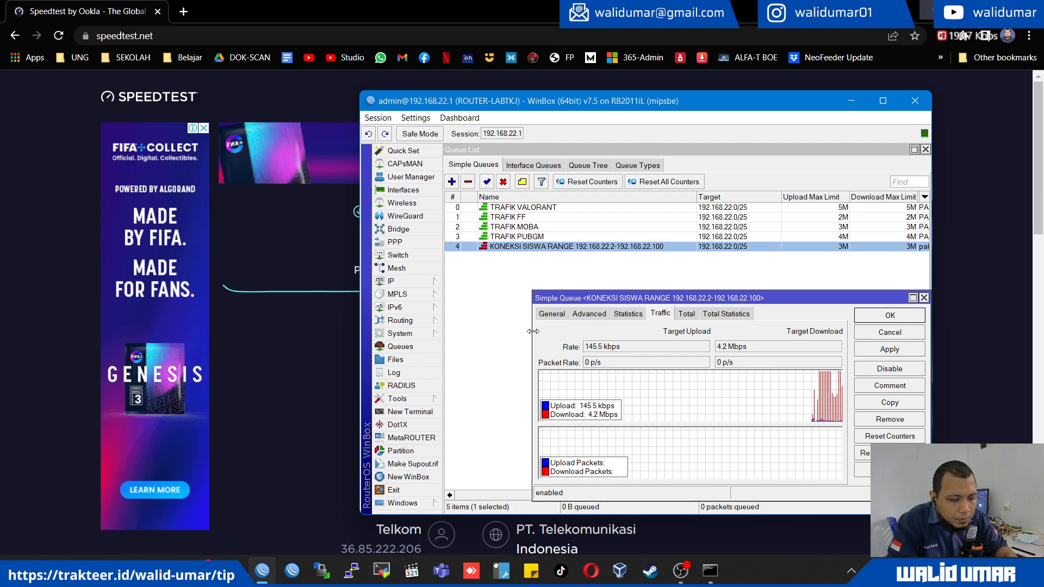
{"action": "left_click", "coordinate": [2, 299]}
{"action": "key", "text": "alt+Tab"}
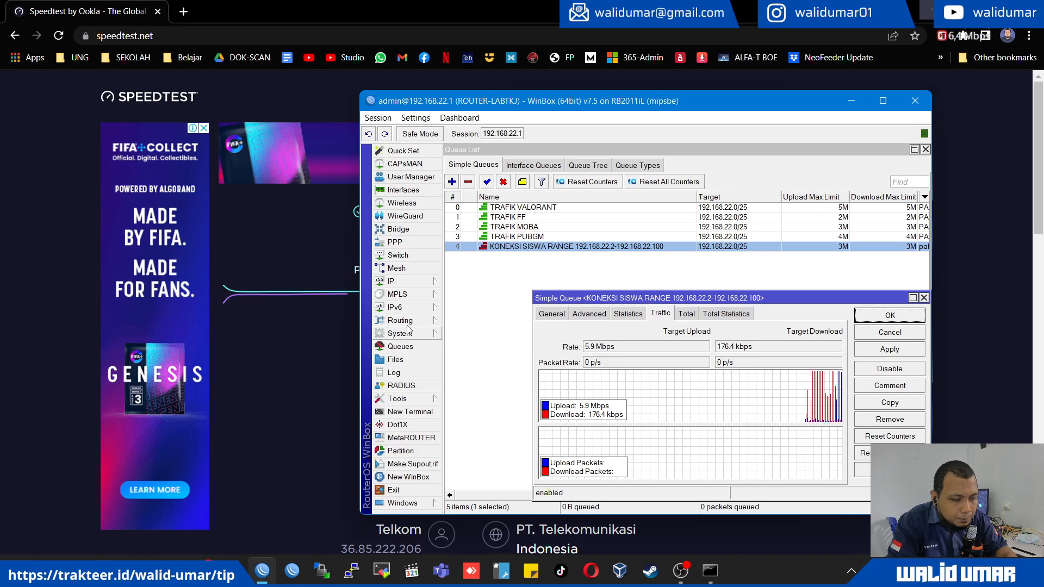
- Try to restore the student connection marking rule's source address range to 192.168.22.2-192.168.22.100
{"action": "left_click", "coordinate": [423, 282]}
{"action": "left_click", "coordinate": [464, 312]}
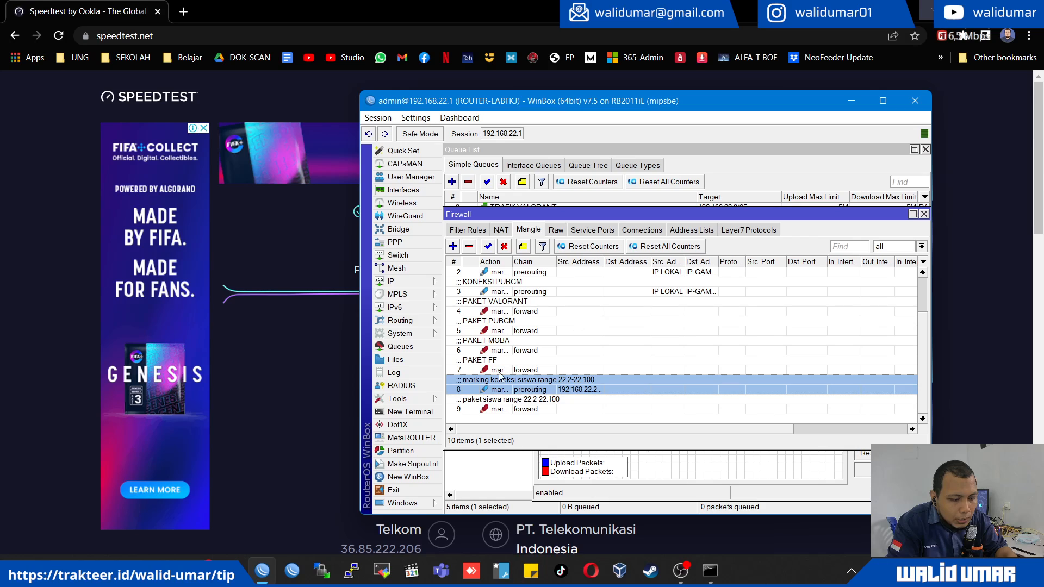
{"action": "double_click", "coordinate": [555, 388]}
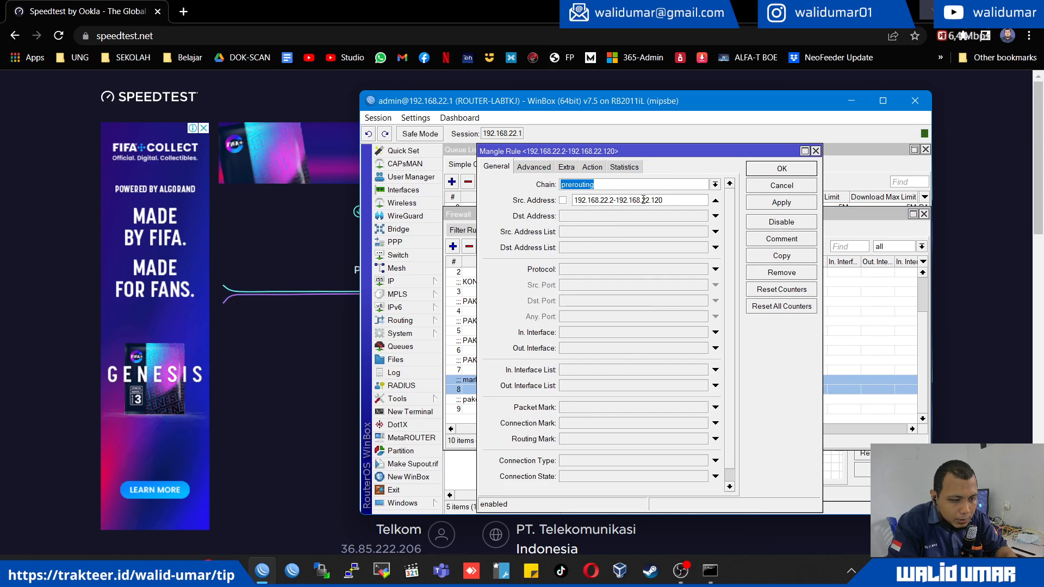
{"action": "left_click", "coordinate": [672, 201]}
{"action": "key", "text": "BackSpace"}
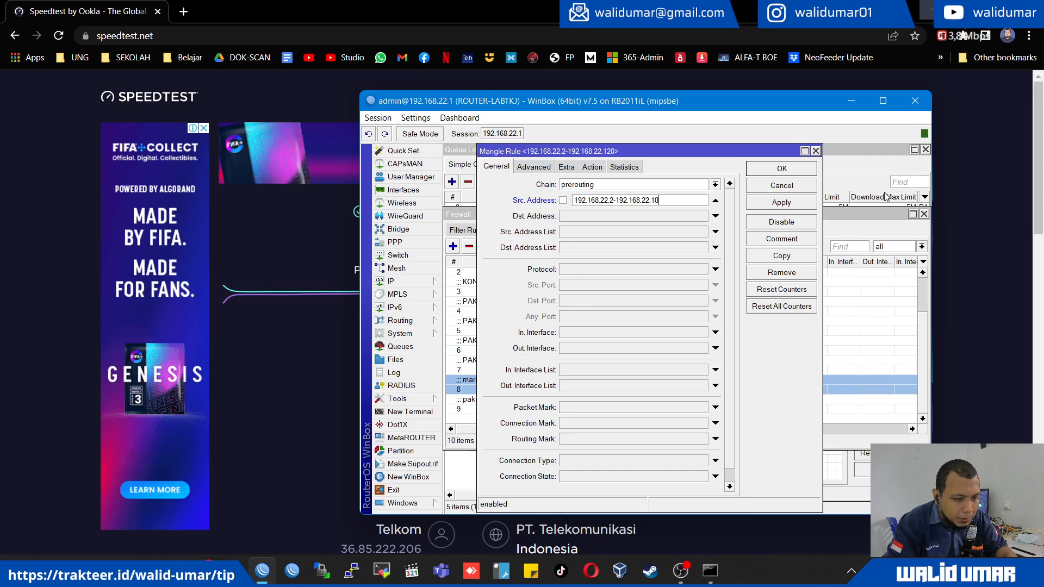
{"action": "type", "text": "0"}
{"action": "left_click", "coordinate": [781, 202]}
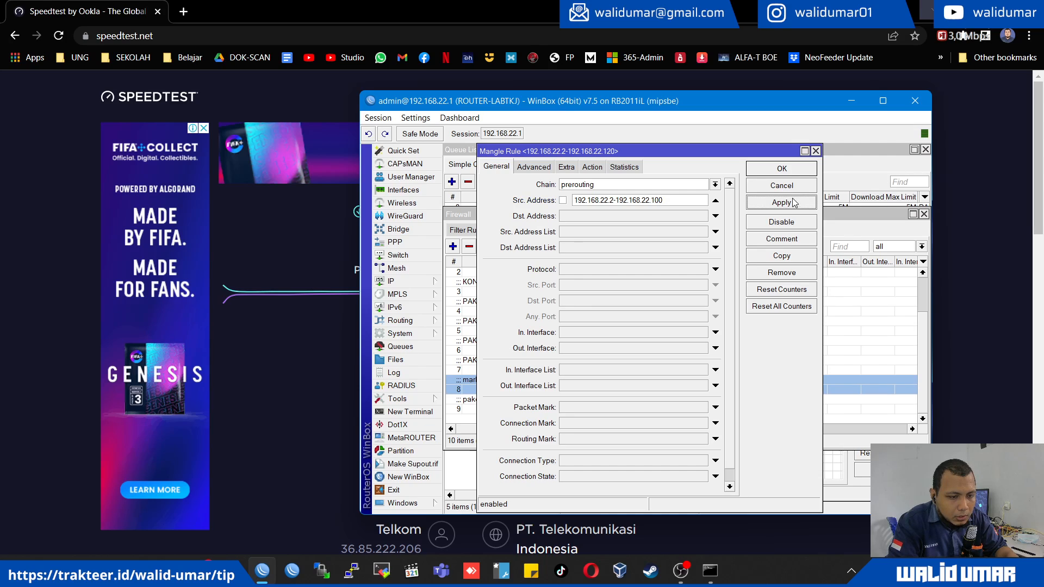
{"action": "left_click", "coordinate": [782, 169]}
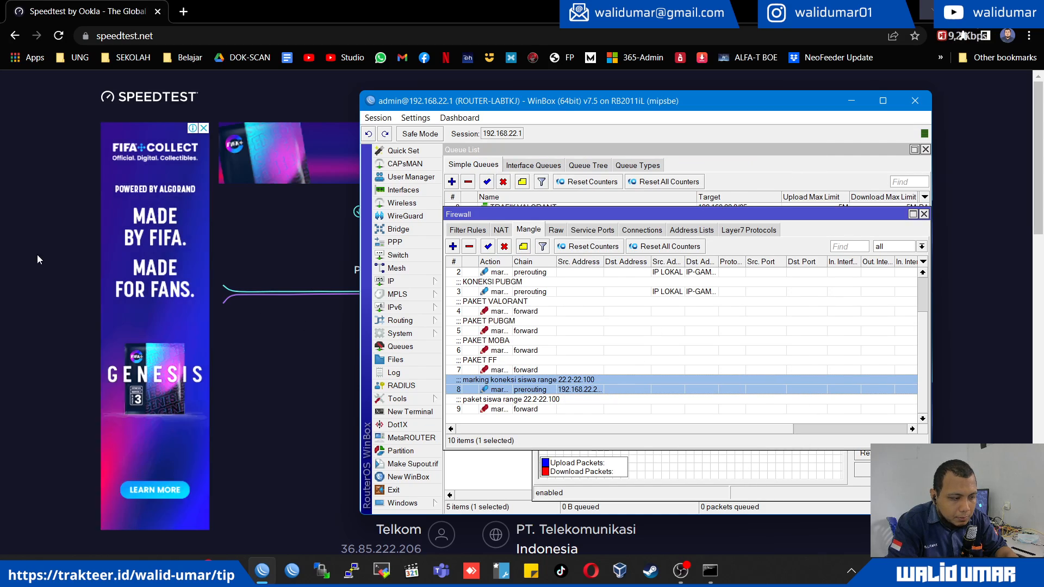
- Start another speed test in the browser and switch back to WinBox
{"action": "left_click", "coordinate": [19, 247]}
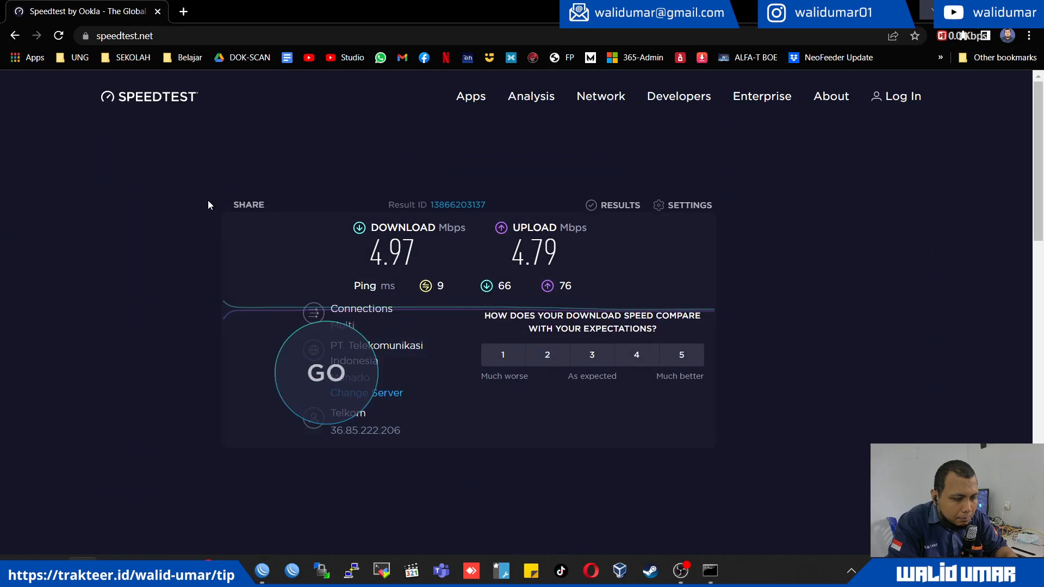
{"action": "left_click", "coordinate": [264, 364]}
{"action": "left_click", "coordinate": [264, 364]}
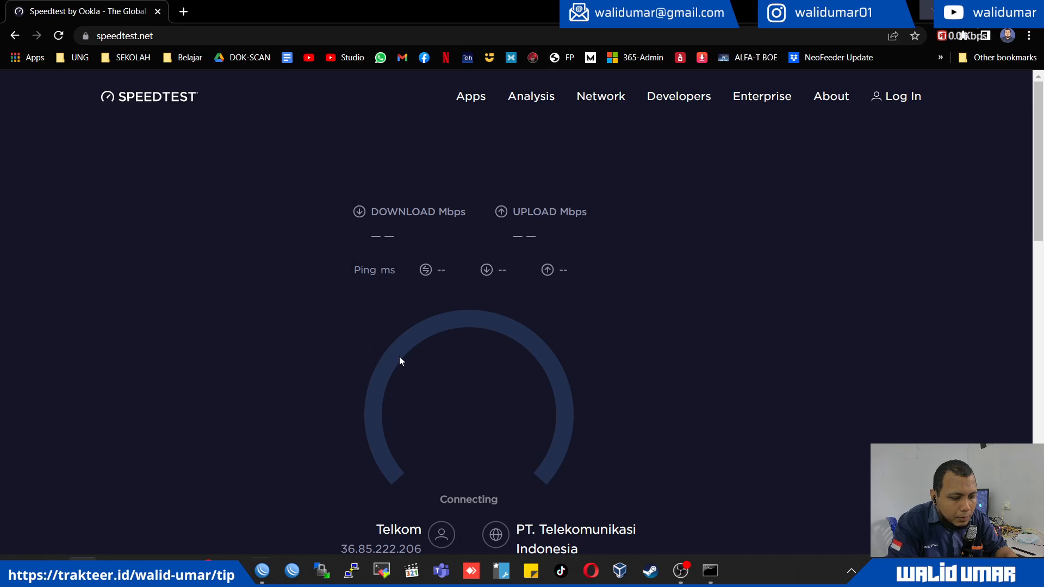
{"action": "key", "text": "alt+Tab"}
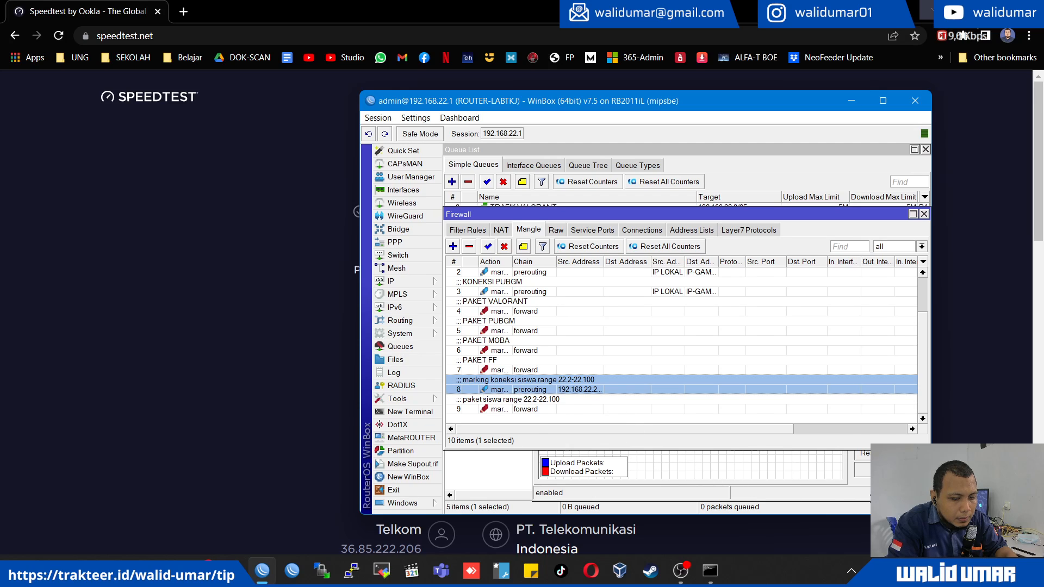
- Bring the KONEKSI SISWA queue's traffic graph forward and maximize it while checking on the running speed test
{"action": "left_click", "coordinate": [702, 472]}
{"action": "left_click", "coordinate": [267, 408]}
{"action": "key", "text": "alt+Tab"}
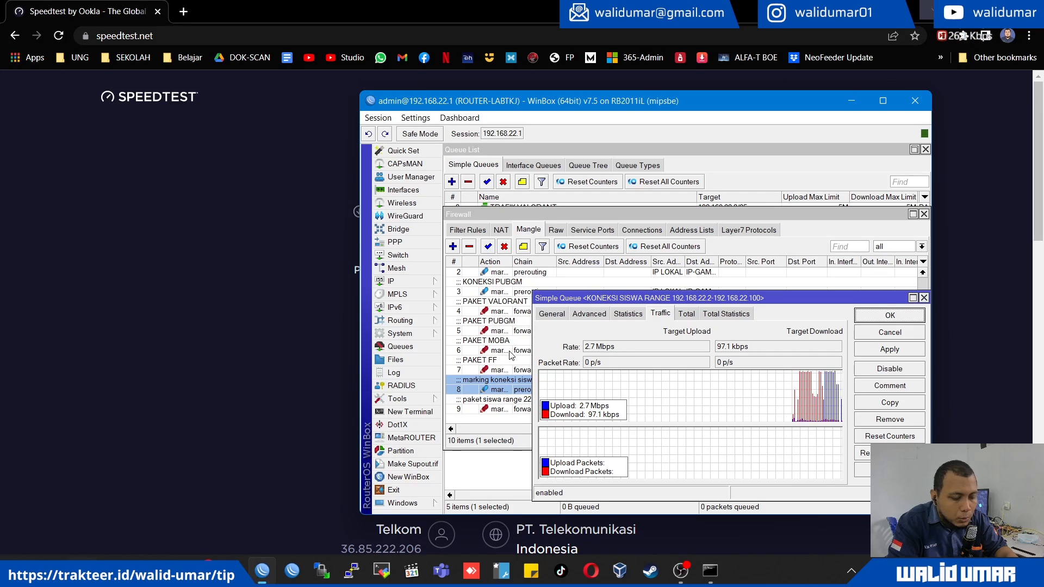
{"action": "double_click", "coordinate": [643, 299]}
- Cancel the automatic retry and reconnect WinBox to ROUTER-LABTKJ at 192.168.22.1
{"action": "key", "text": "alt+Tab"}
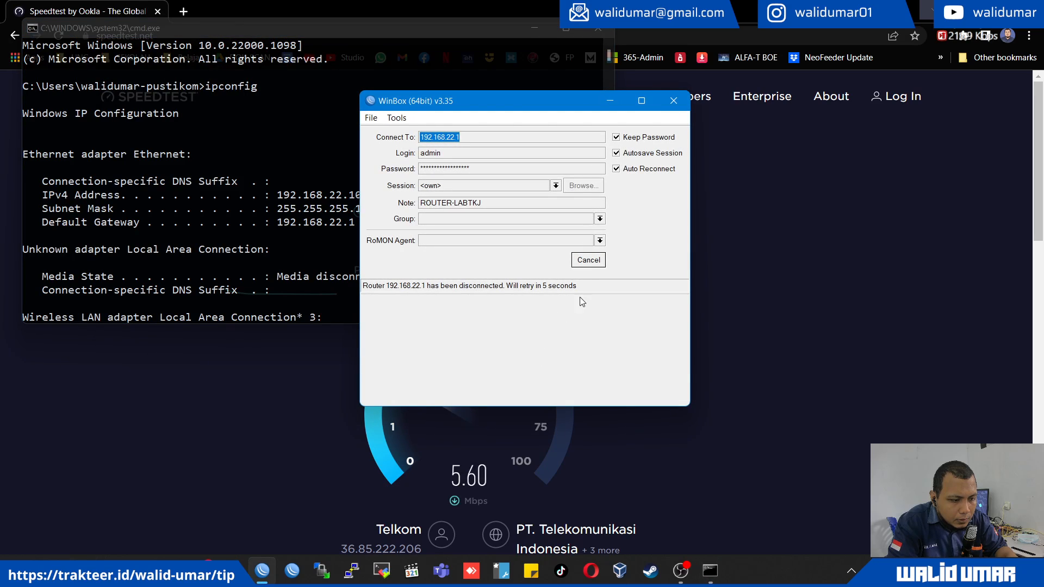
{"action": "left_click", "coordinate": [588, 260]}
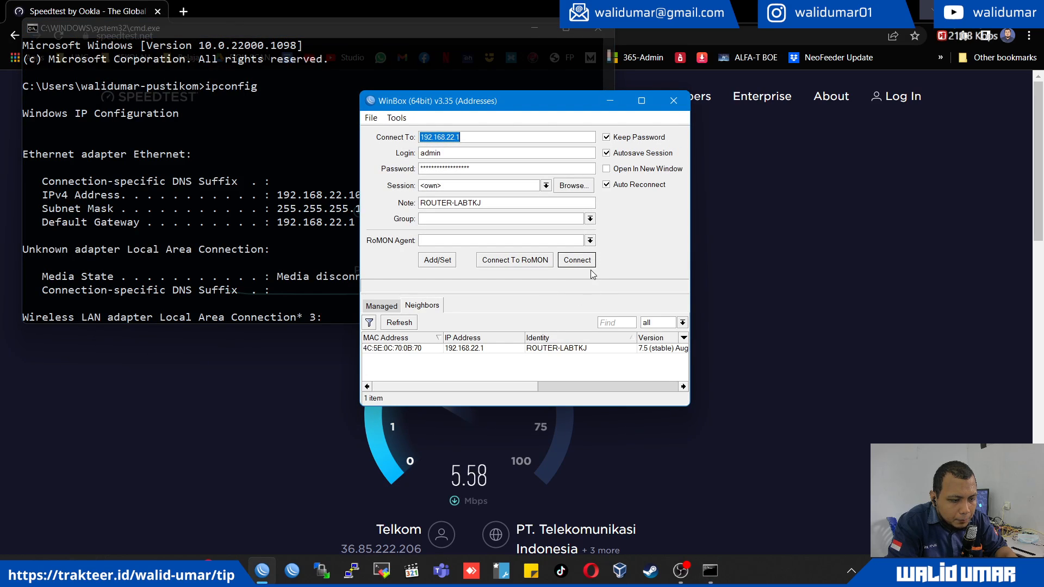
{"action": "left_click", "coordinate": [588, 264]}
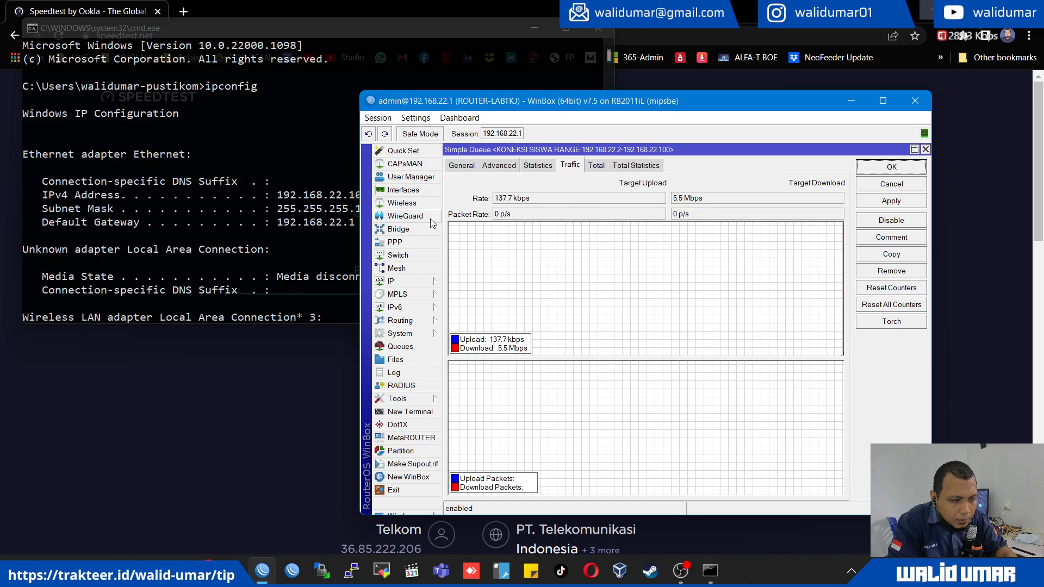
- Reopen the mangle rules and set the student connection marking rule's source address range to 192.168.22.2-192.168.22.100
{"action": "left_click", "coordinate": [406, 282]}
{"action": "left_click", "coordinate": [470, 317]}
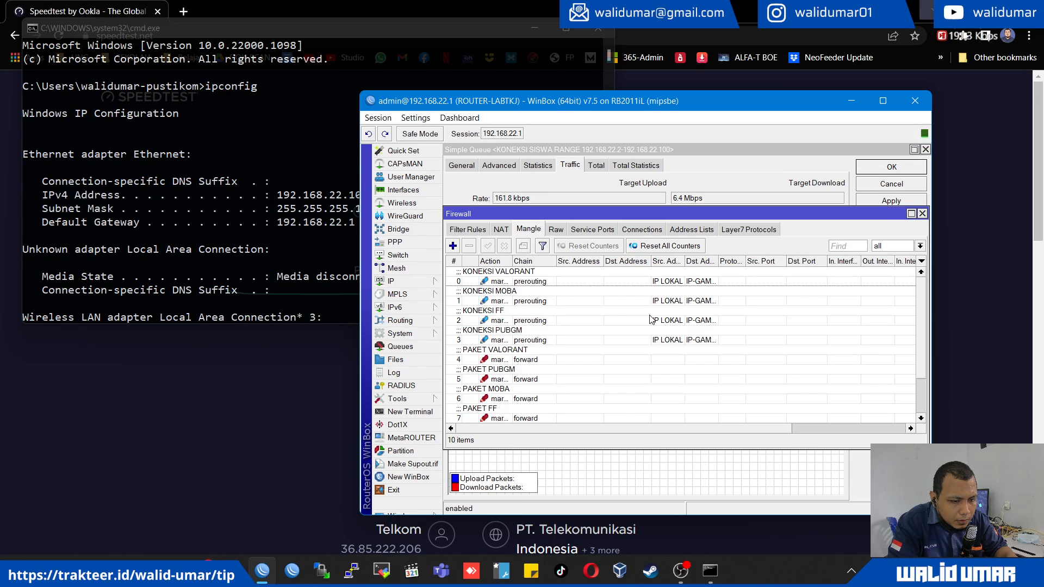
{"action": "scroll", "coordinate": [571, 353], "scroll_direction": "down", "scroll_amount": 2}
{"action": "left_click", "coordinate": [572, 384]}
{"action": "double_click", "coordinate": [572, 384]}
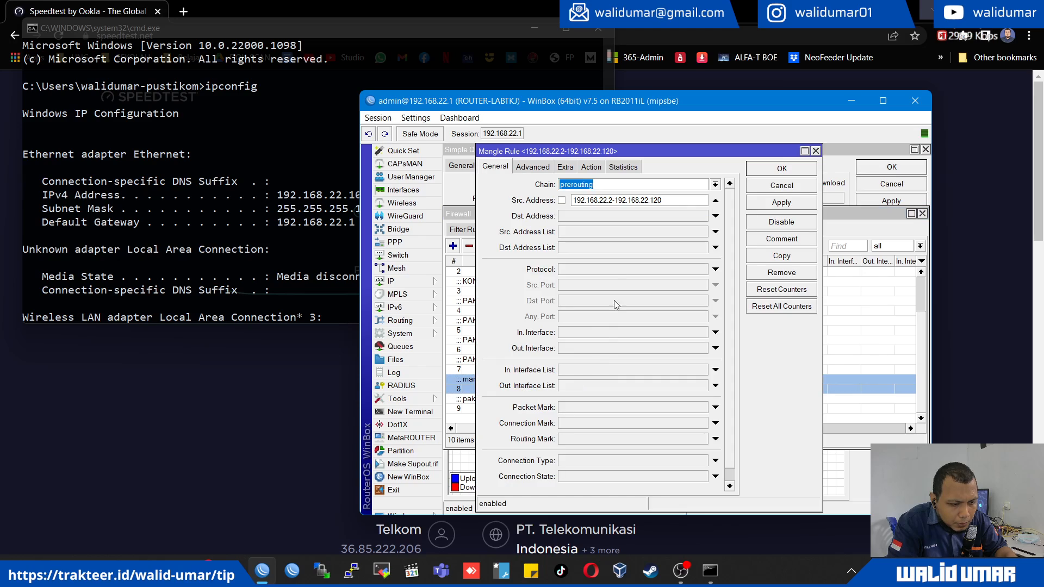
{"action": "left_click", "coordinate": [692, 199]}
{"action": "key", "text": "BackSpace"}
{"action": "key", "text": "BackSpace"}
{"action": "type", "text": "00"}
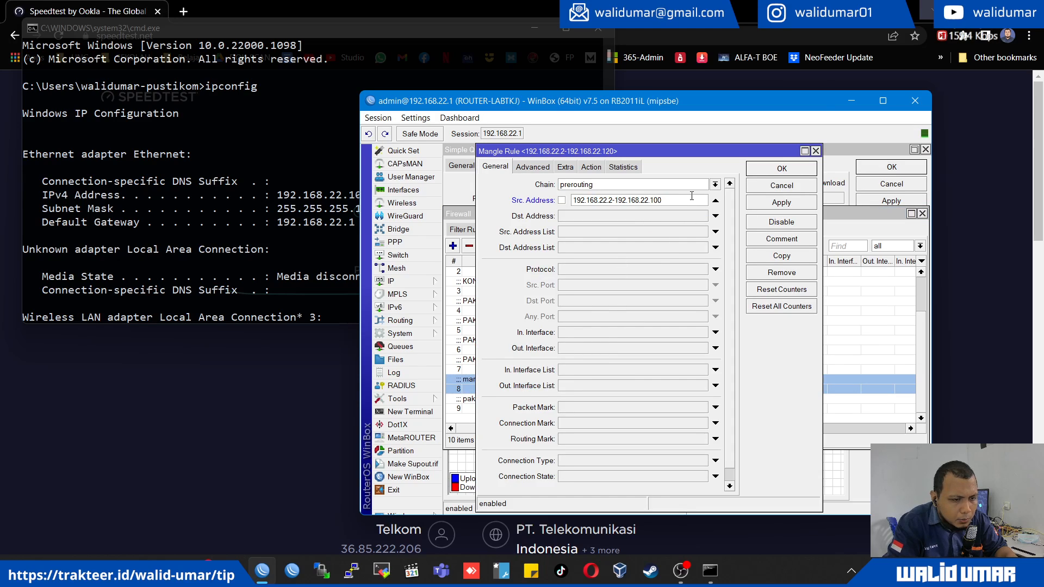
{"action": "key", "text": "Return"}
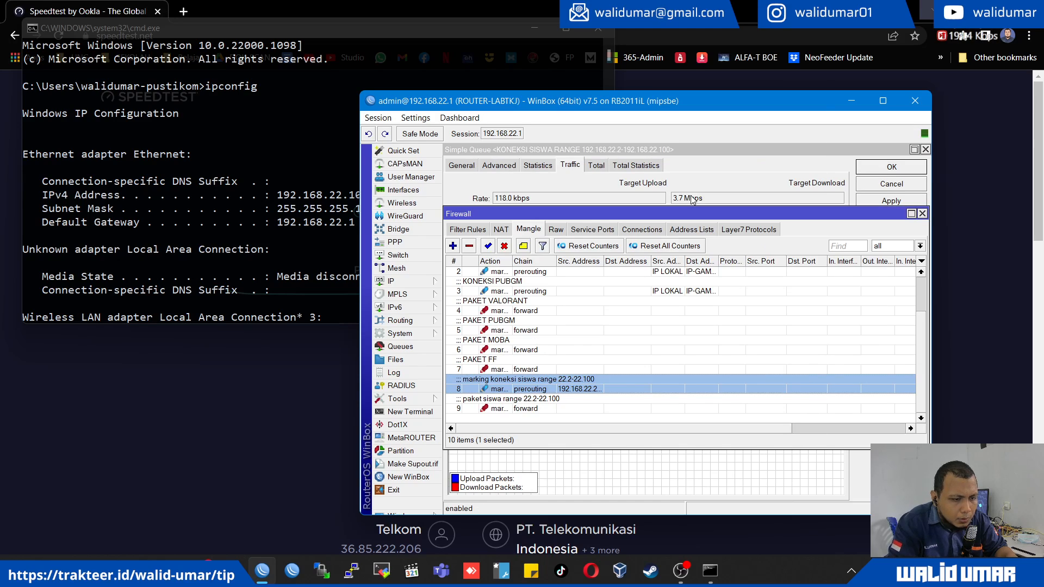
- Review the student connection marking rule for 192.168.22.2-192.168.22.100 and the list of simple queues
{"action": "double_click", "coordinate": [596, 383]}
{"action": "left_click", "coordinate": [511, 532]}
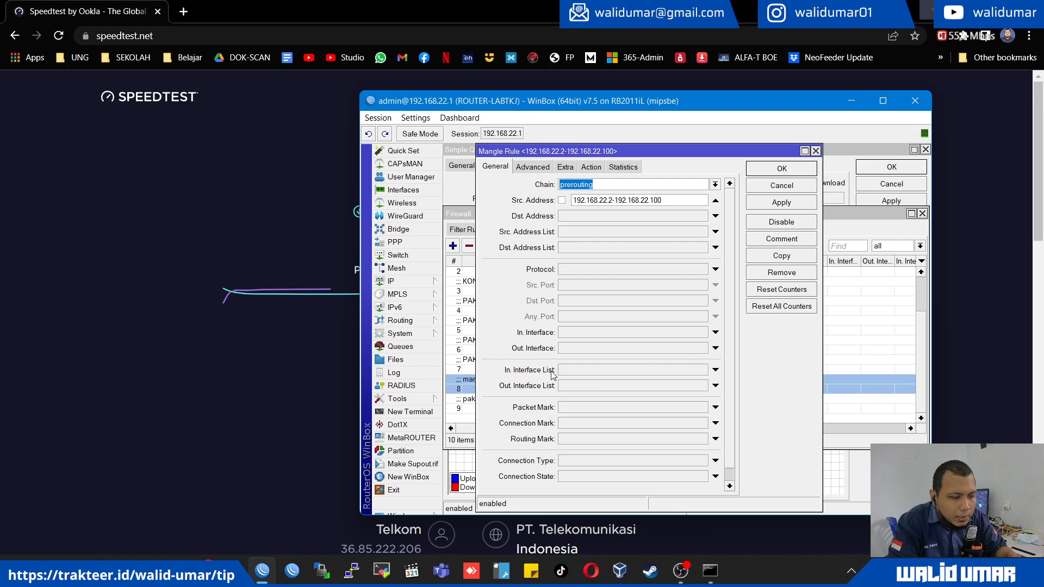
{"action": "left_click", "coordinate": [400, 347]}
- Download backup-konfigurasi.rsc from the router's file list to the Desktop folder
{"action": "left_click", "coordinate": [402, 361]}
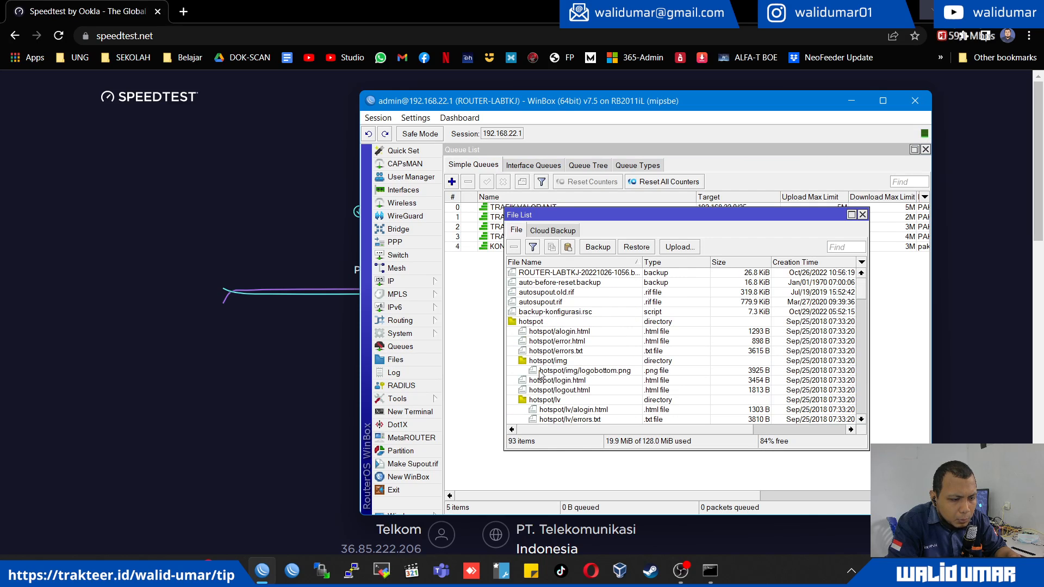
{"action": "double_click", "coordinate": [600, 215]}
{"action": "right_click", "coordinate": [511, 247]}
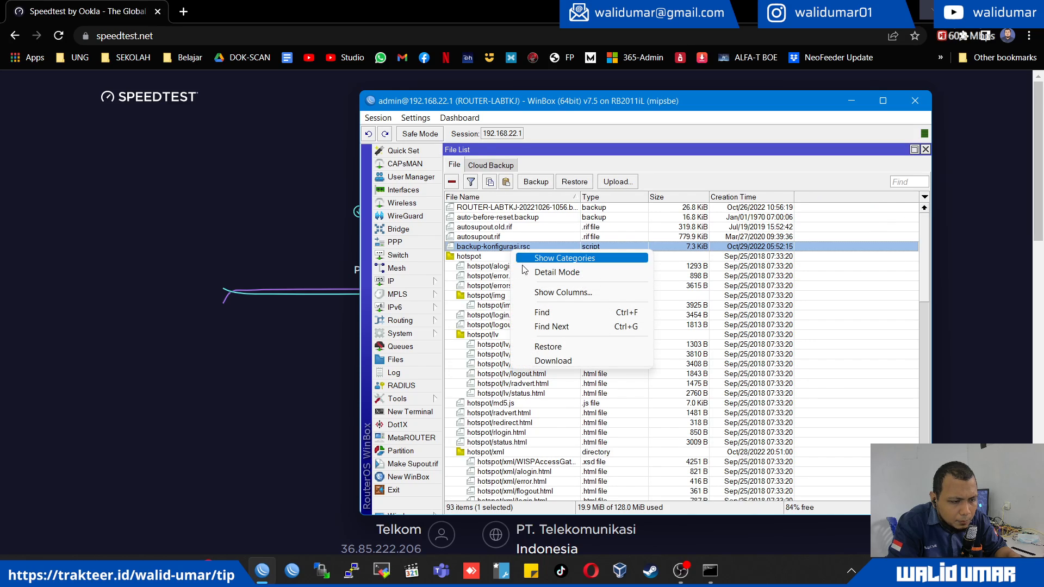
{"action": "left_click", "coordinate": [566, 360]}
{"action": "left_click", "coordinate": [459, 234]}
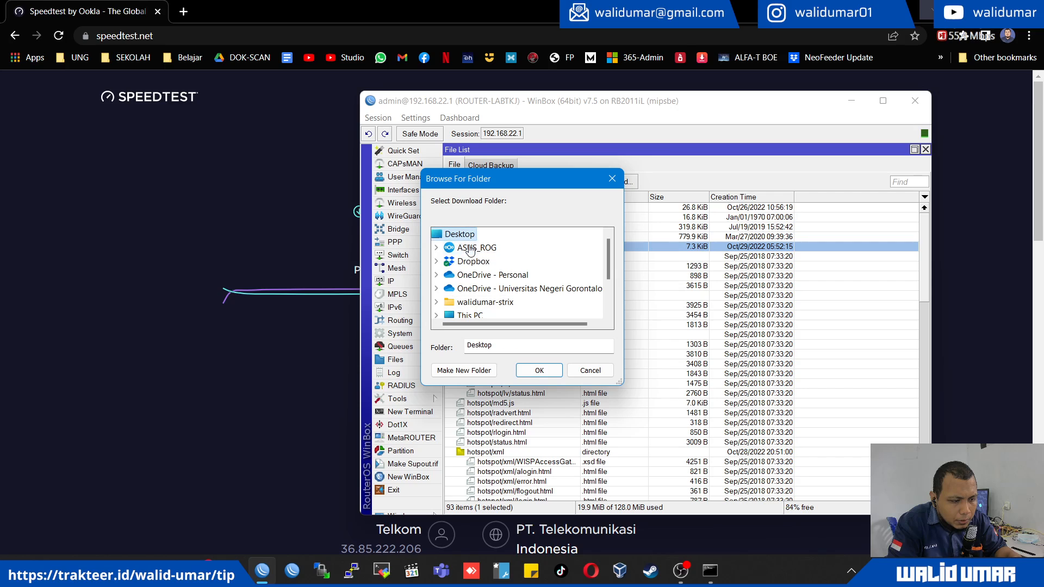
{"action": "left_click", "coordinate": [538, 370]}
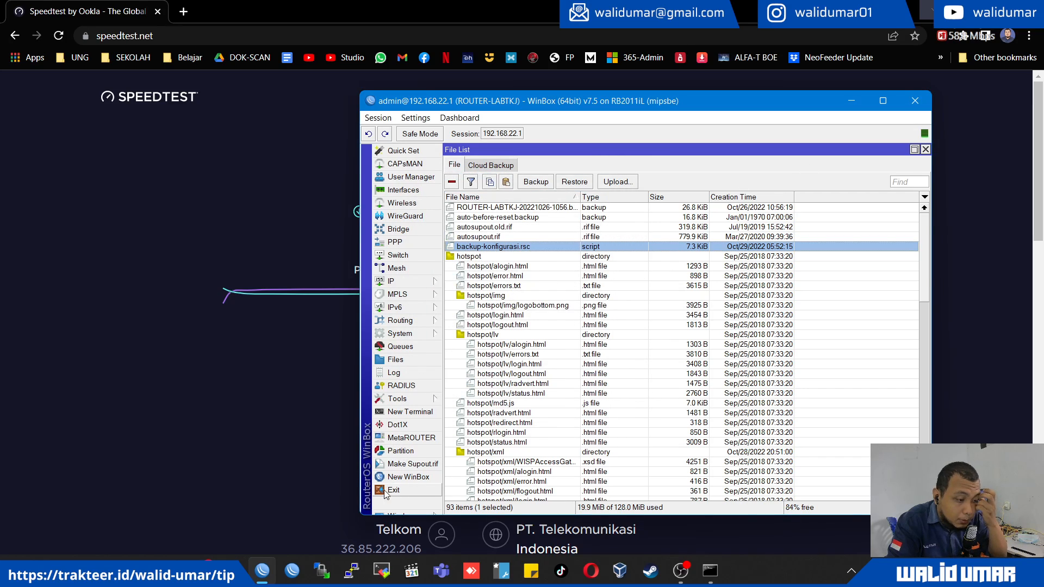
- Exit the router session and minimize the browser and command prompt windows to clear the desktop
{"action": "left_click", "coordinate": [406, 487]}
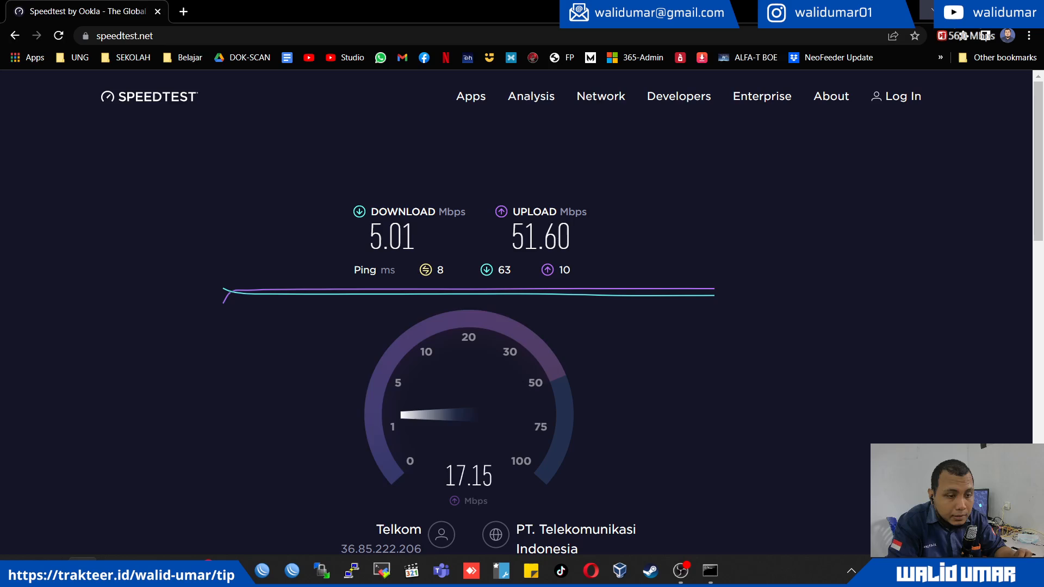
{"action": "left_click", "coordinate": [966, 9]}
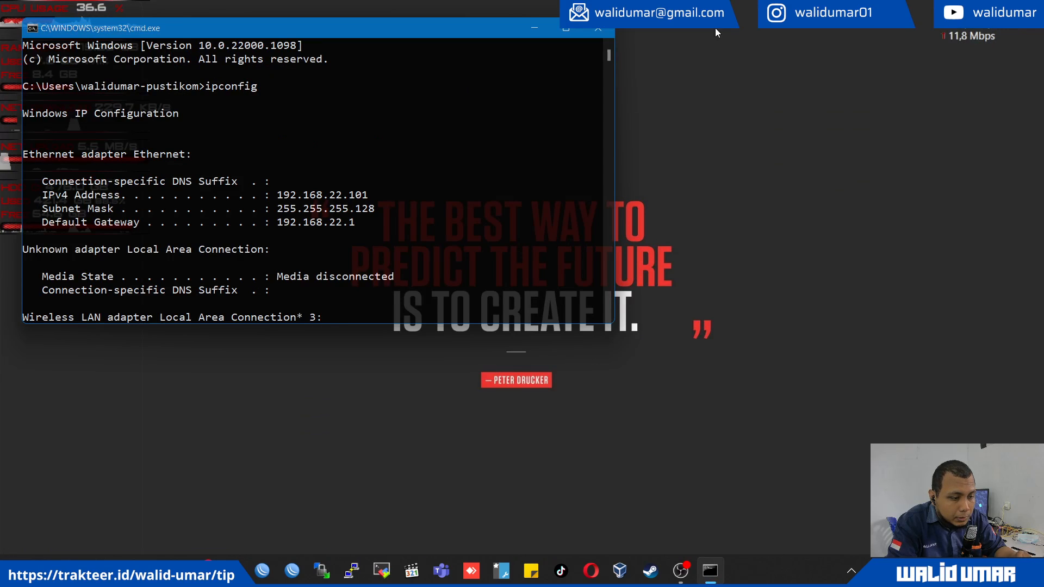
{"action": "left_click", "coordinate": [539, 29]}
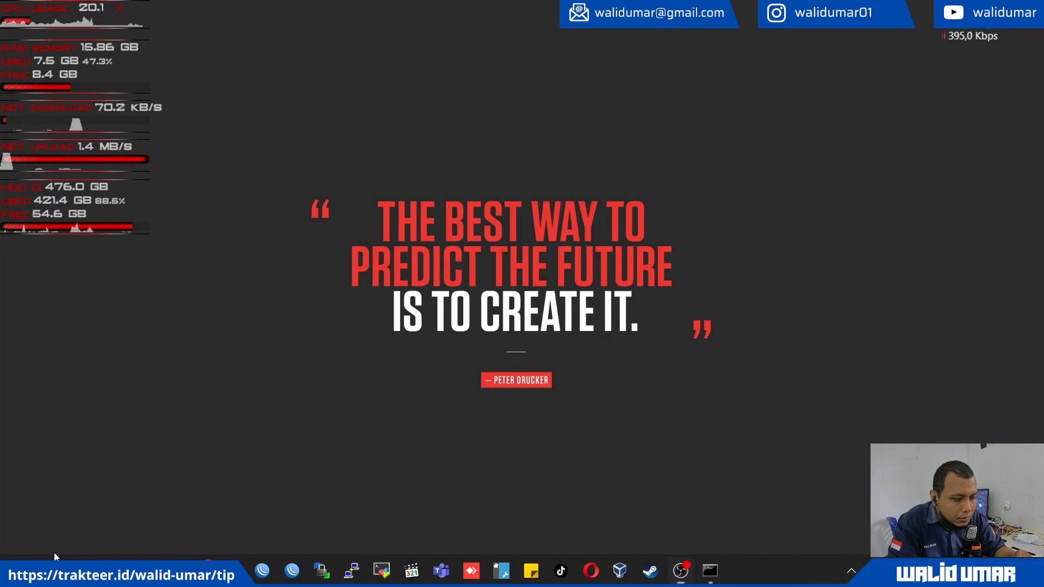
- Open the downloaded backup-konfigurasi.rsc from the Desktop folder in Notepad and maximize it
{"action": "key", "text": "super+e"}
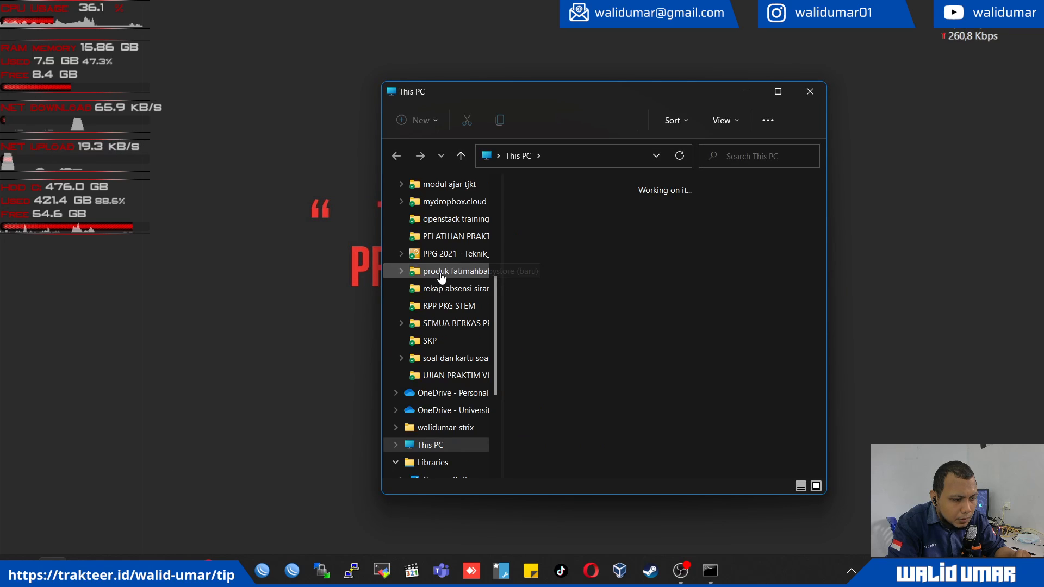
{"action": "scroll", "coordinate": [445, 298], "scroll_direction": "up", "scroll_amount": 3}
{"action": "double_click", "coordinate": [531, 213]}
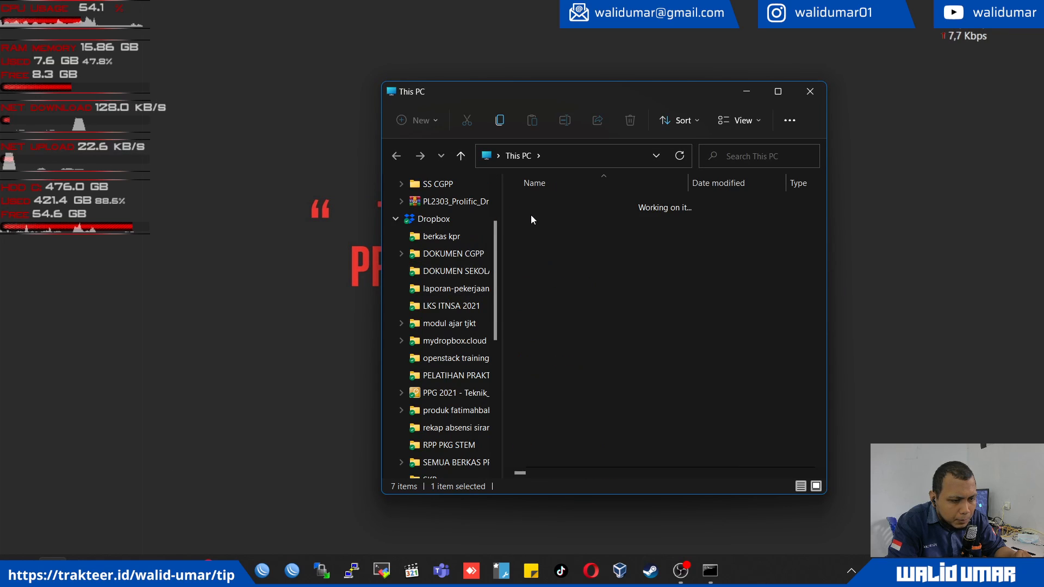
{"action": "double_click", "coordinate": [593, 252]}
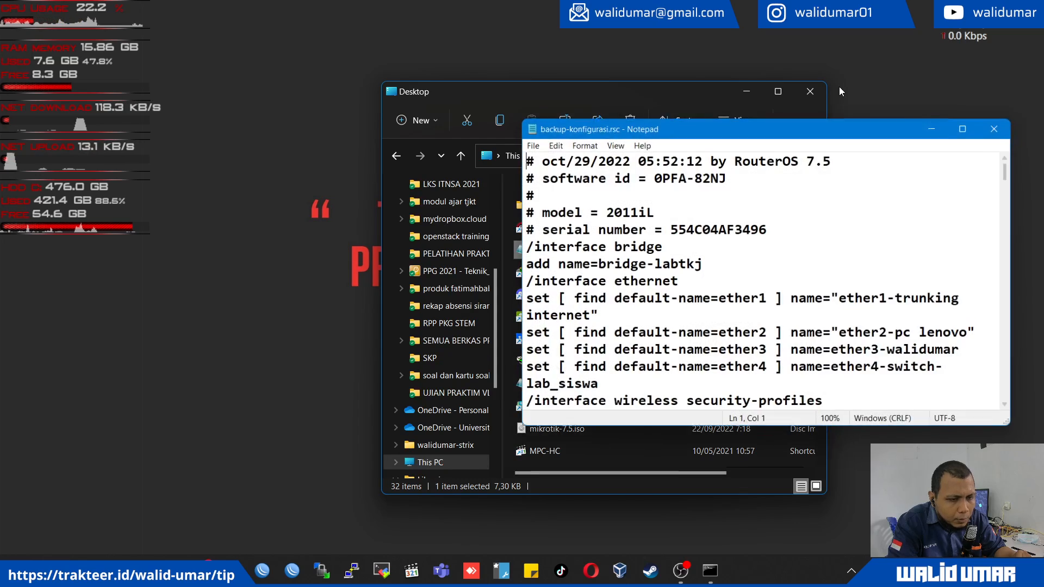
{"action": "left_click", "coordinate": [778, 93]}
{"action": "left_click", "coordinate": [1028, 8]}
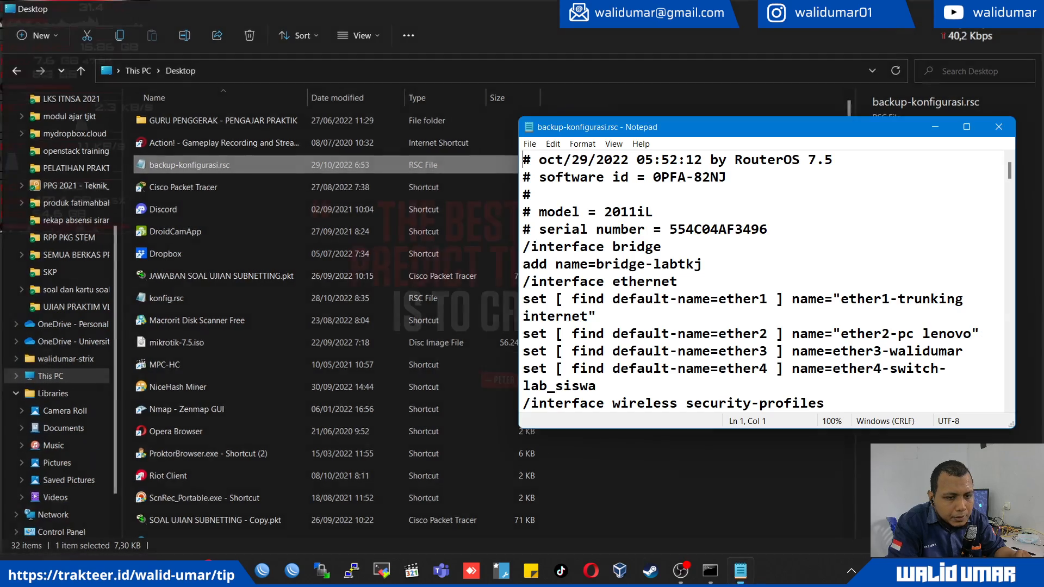
{"action": "left_click", "coordinate": [967, 127]}
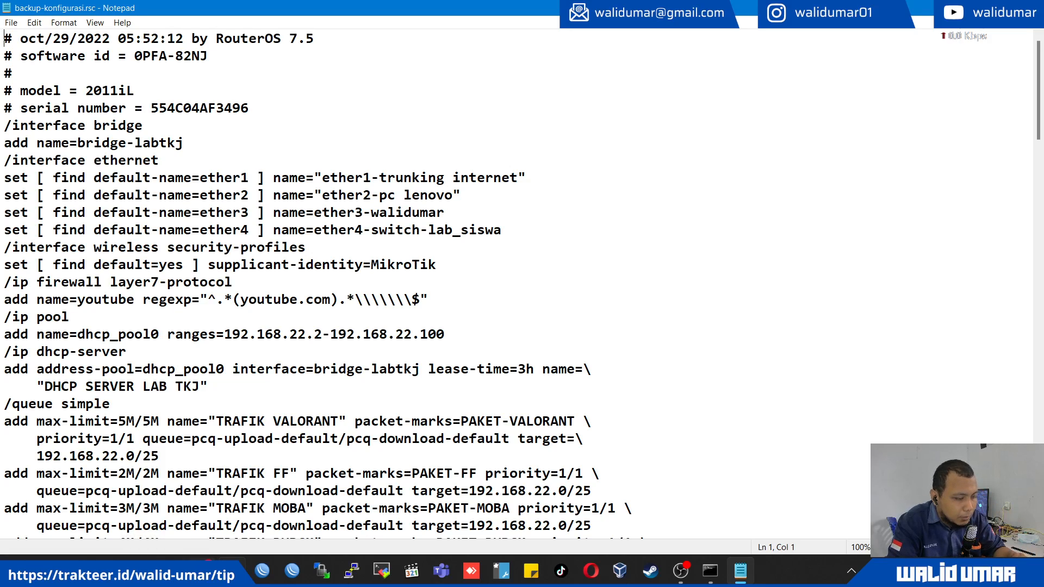
- Switch to WinBox, refresh the neighbor list and try to connect to the MikroTik router at 192.168.22.95
{"action": "left_click", "coordinate": [260, 570]}
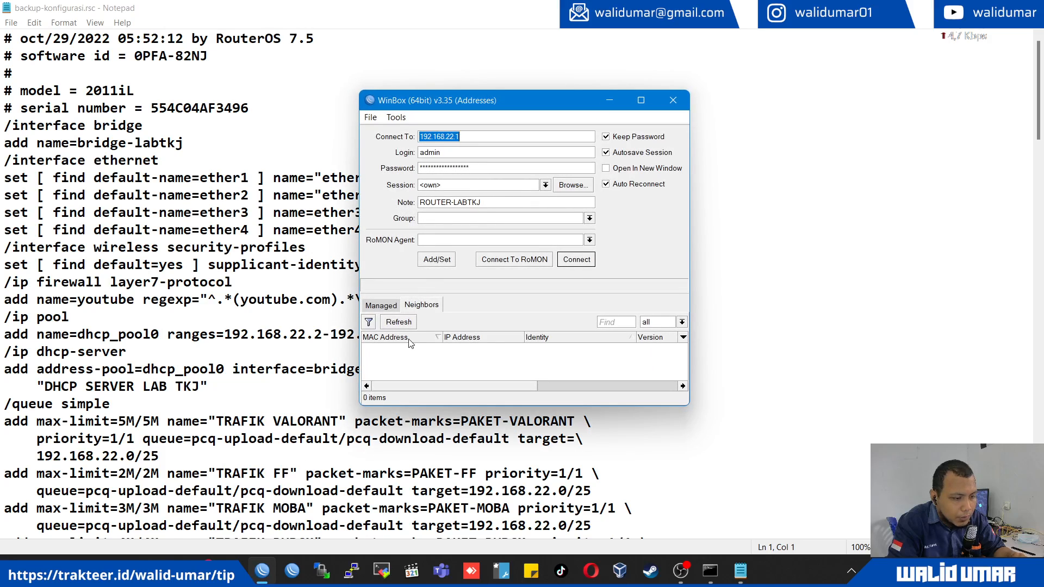
{"action": "left_click", "coordinate": [405, 323]}
{"action": "left_click", "coordinate": [410, 358]}
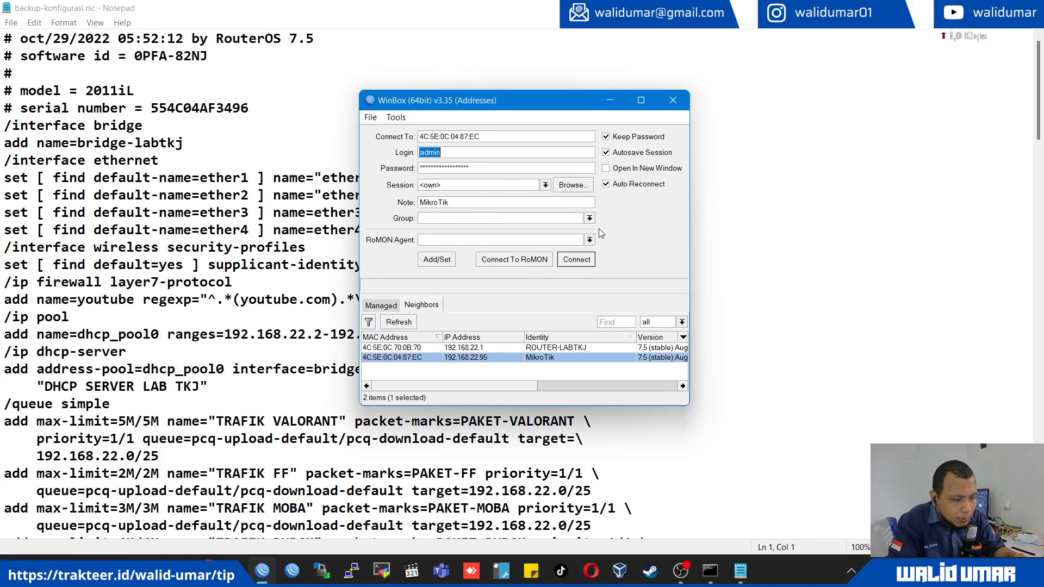
{"action": "left_click", "coordinate": [576, 260]}
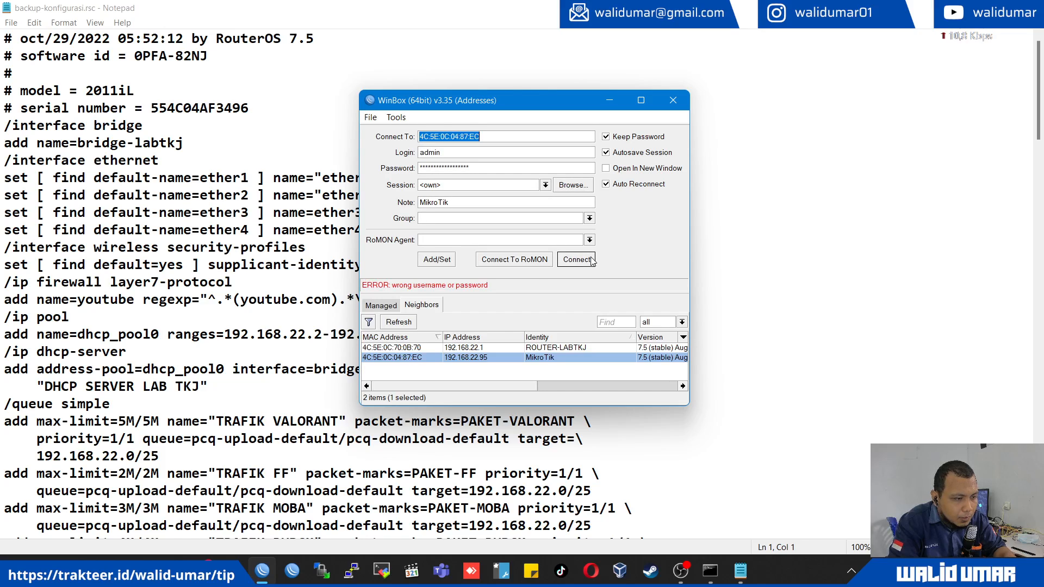
- Replace the saved login password with the MikroTik router's password and connect to it
{"action": "key", "text": "Tab"}
{"action": "key", "text": "Tab"}
{"action": "key", "text": "BackSpace"}
{"action": "type", "text": "***"}
{"action": "key", "text": "Return"}
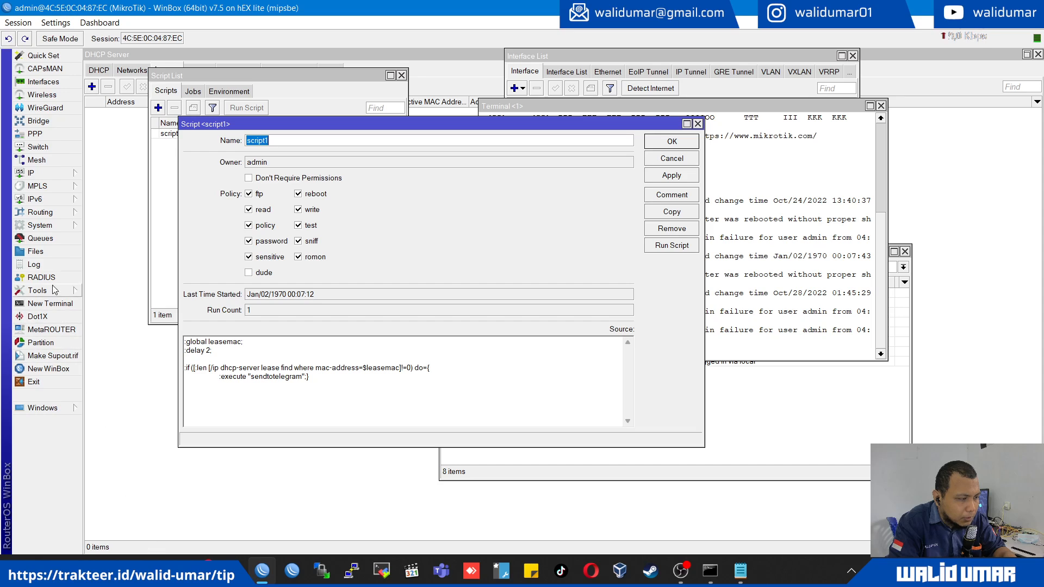
- Upload backup-konfigurasi.rsc from the Desktop to the MikroTik router's file list
{"action": "left_click", "coordinate": [51, 252]}
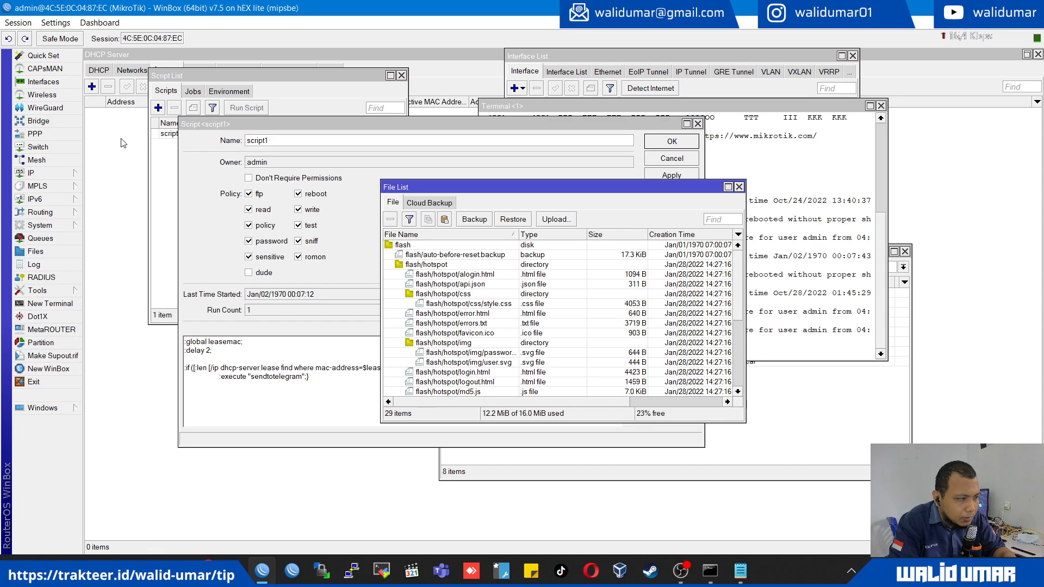
{"action": "left_click", "coordinate": [546, 220]}
{"action": "scroll", "coordinate": [120, 187], "scroll_direction": "up", "scroll_amount": 10}
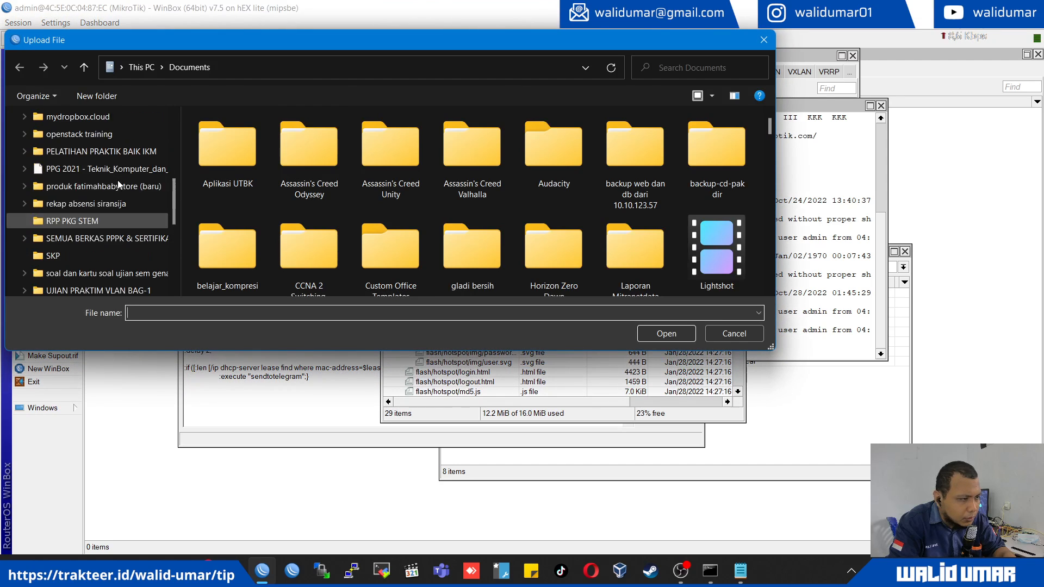
{"action": "scroll", "coordinate": [119, 187], "scroll_direction": "up", "scroll_amount": 5}
{"action": "left_click", "coordinate": [100, 135]}
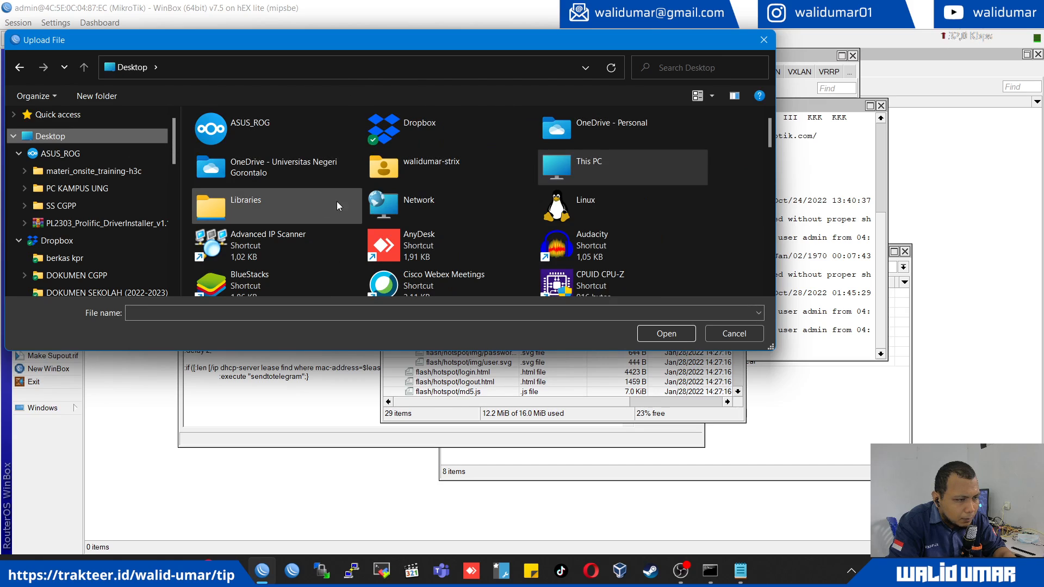
{"action": "scroll", "coordinate": [300, 219], "scroll_direction": "down", "scroll_amount": 5}
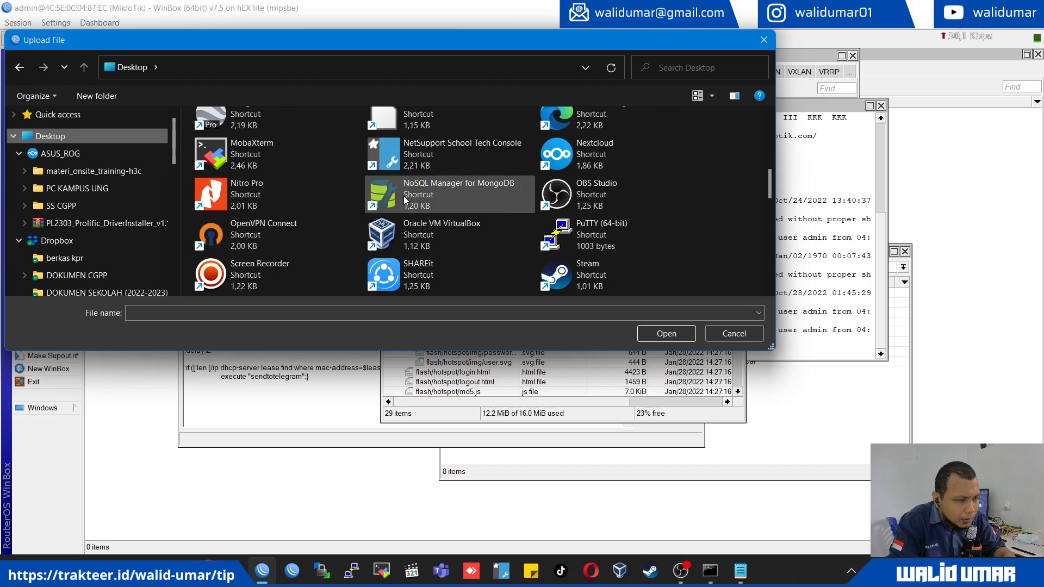
{"action": "scroll", "coordinate": [429, 135], "scroll_direction": "up", "scroll_amount": 2}
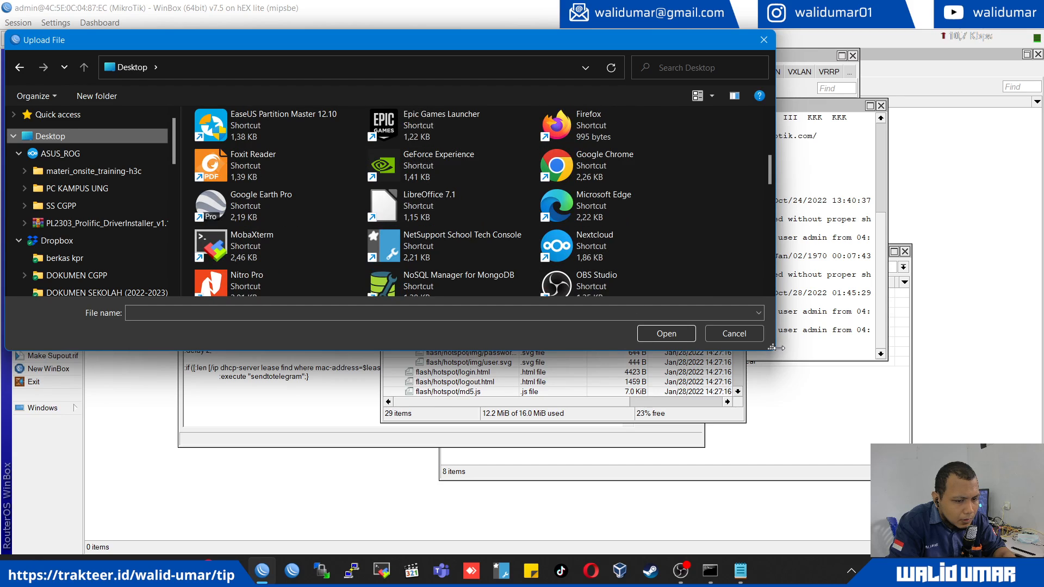
{"action": "left_click_drag", "start_coordinate": [771, 347], "coordinate": [860, 554]}
{"action": "scroll", "coordinate": [667, 485], "scroll_direction": "down", "scroll_amount": 5}
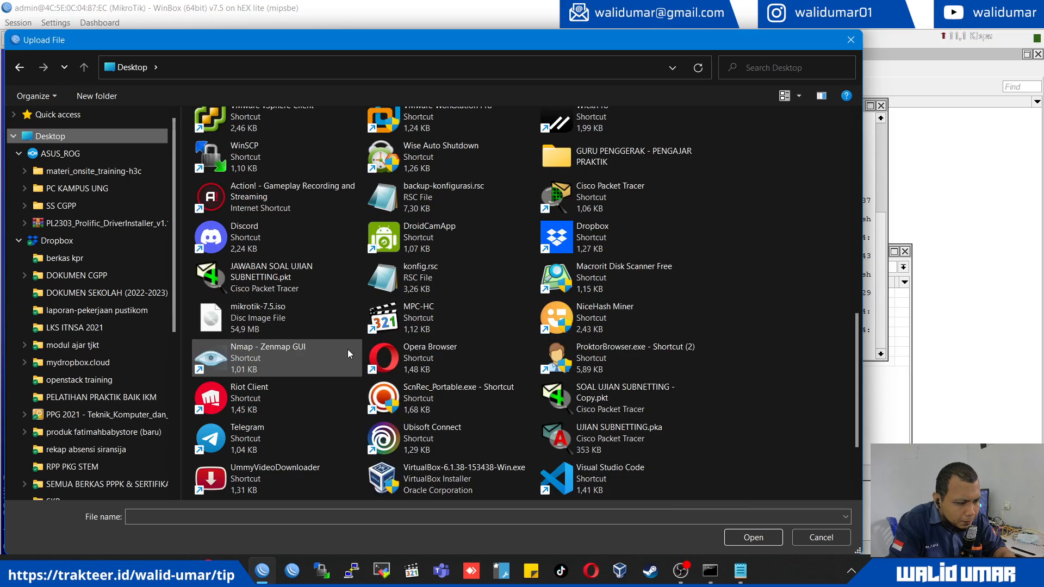
{"action": "double_click", "coordinate": [414, 190]}
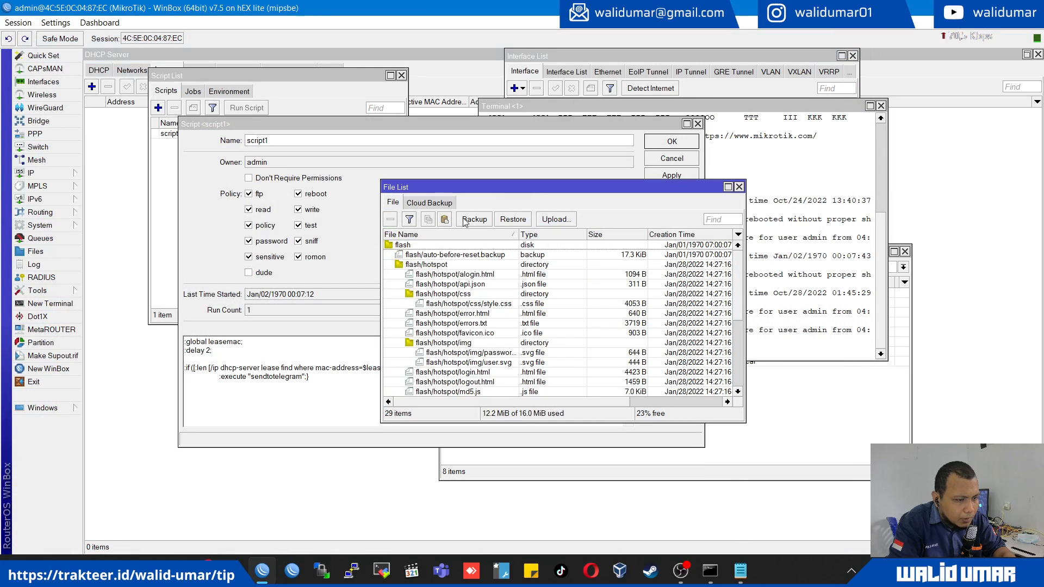
- Try to restore the router configuration from backup-konfigurasi.rsc, then dismiss the restore dialog
{"action": "left_click", "coordinate": [422, 246]}
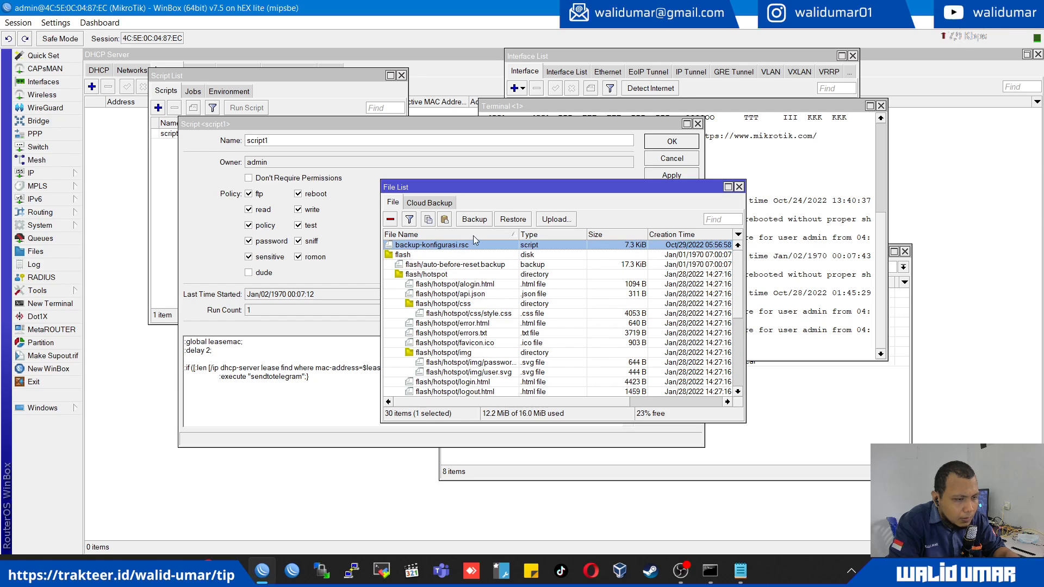
{"action": "left_click", "coordinate": [516, 220]}
{"action": "left_click", "coordinate": [651, 303]}
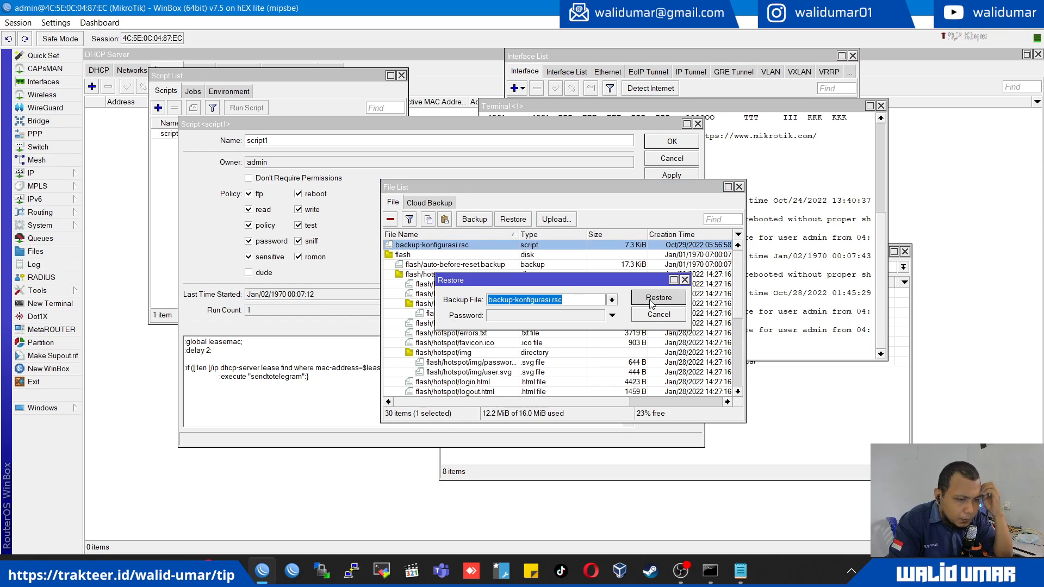
{"action": "left_click", "coordinate": [567, 299]}
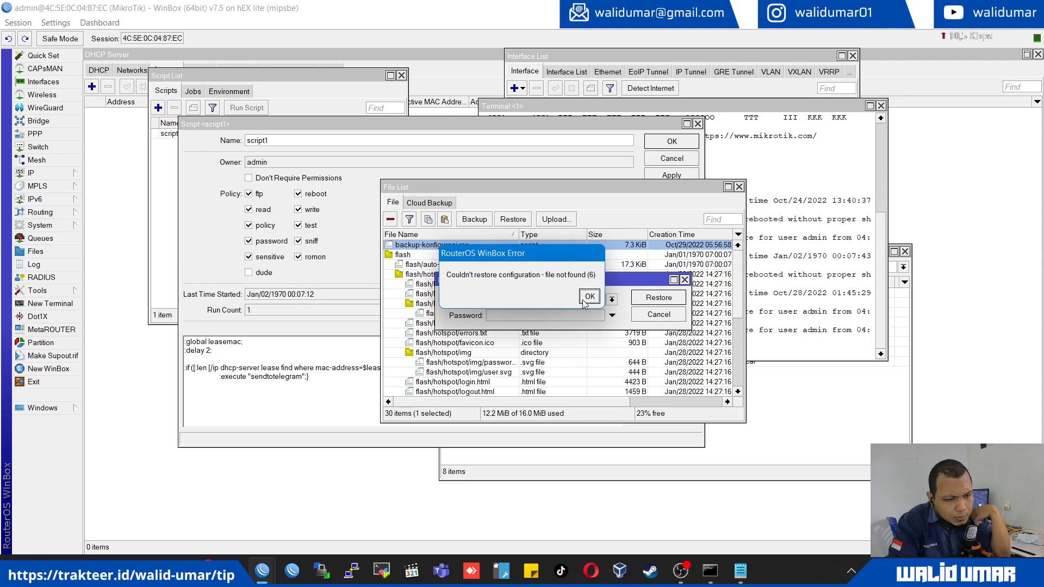
{"action": "left_click", "coordinate": [589, 296]}
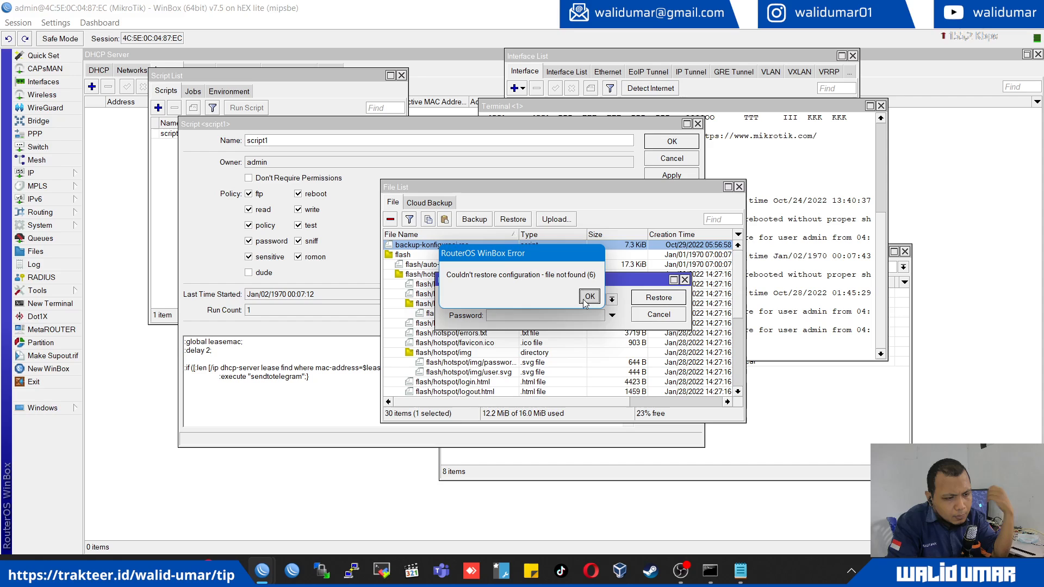
{"action": "left_click", "coordinate": [657, 316]}
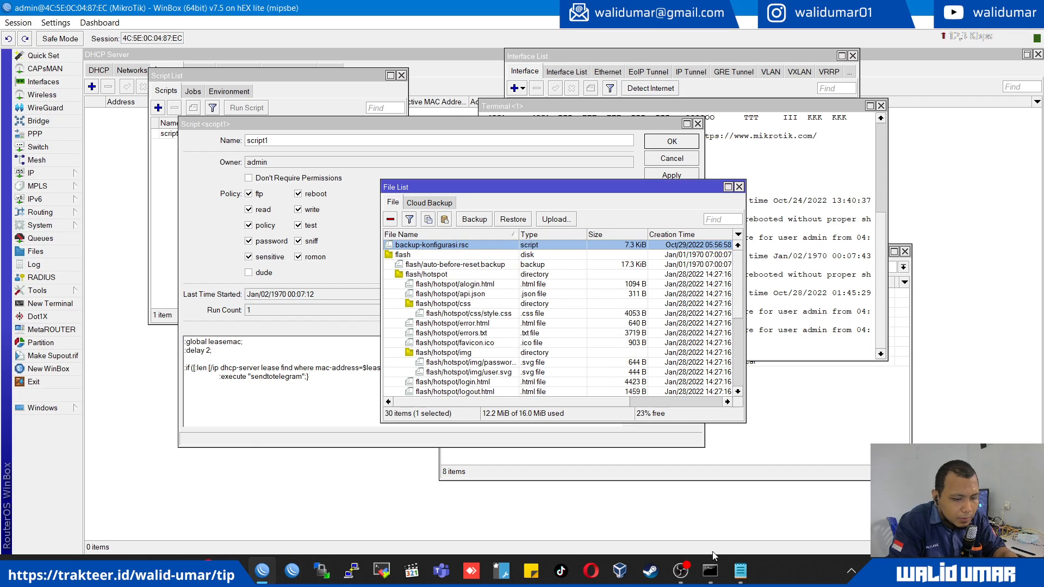
- Copy the entire backup-konfigurasi.rsc script from Notepad and run it in the router's terminal
{"action": "left_click", "coordinate": [740, 570]}
{"action": "key", "text": "ctrl+a"}
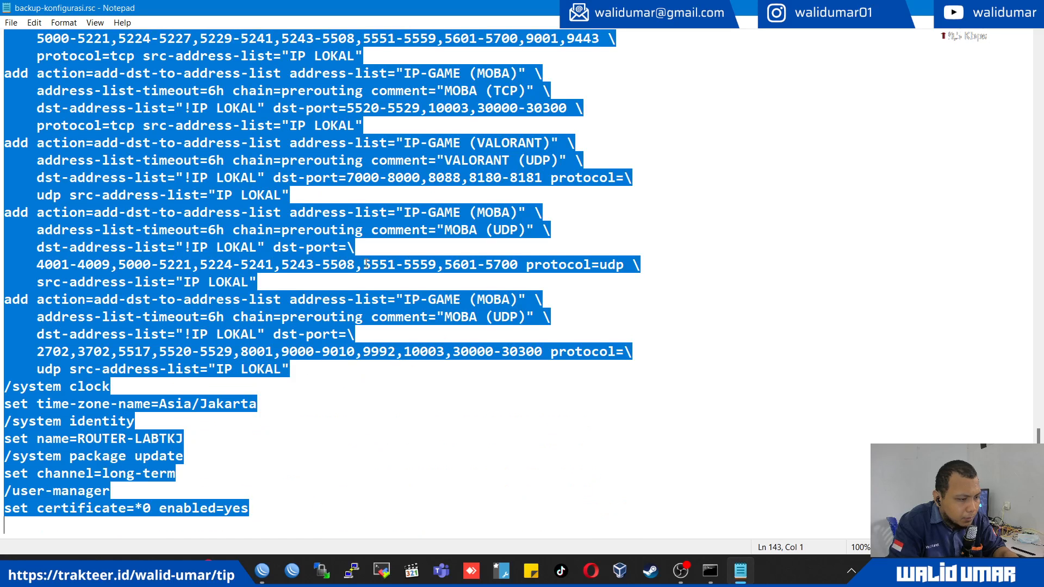
{"action": "key", "text": "alt+Tab"}
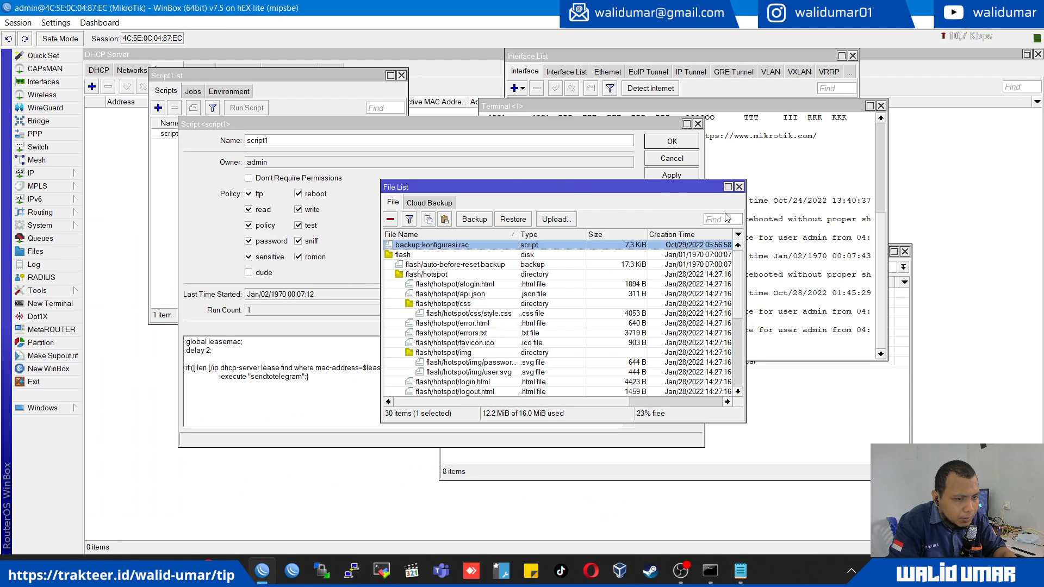
{"action": "left_click", "coordinate": [748, 232]}
{"action": "right_click", "coordinate": [700, 213]}
{"action": "left_click", "coordinate": [735, 266]}
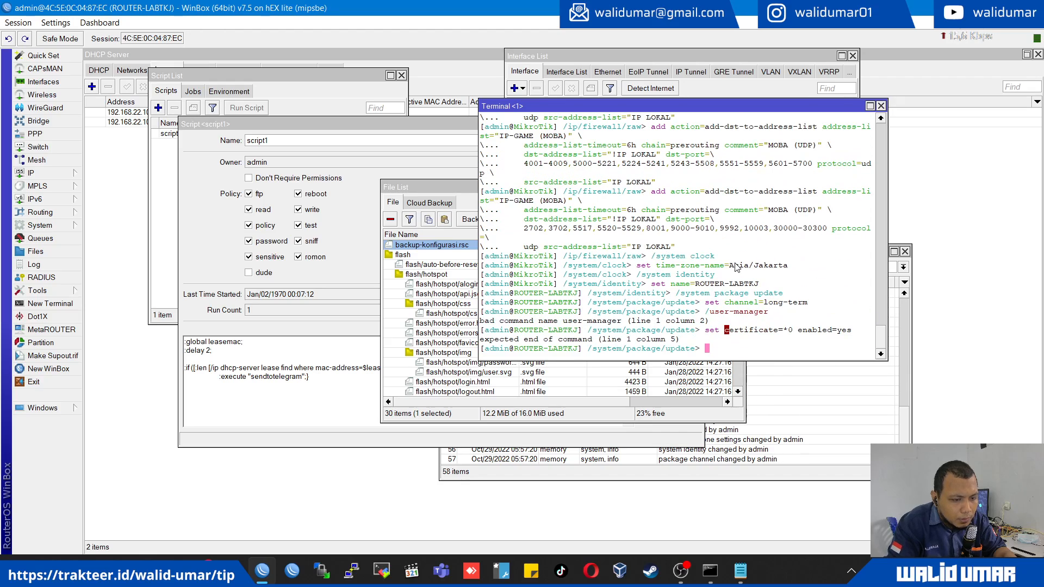
{"action": "key", "text": "Return"}
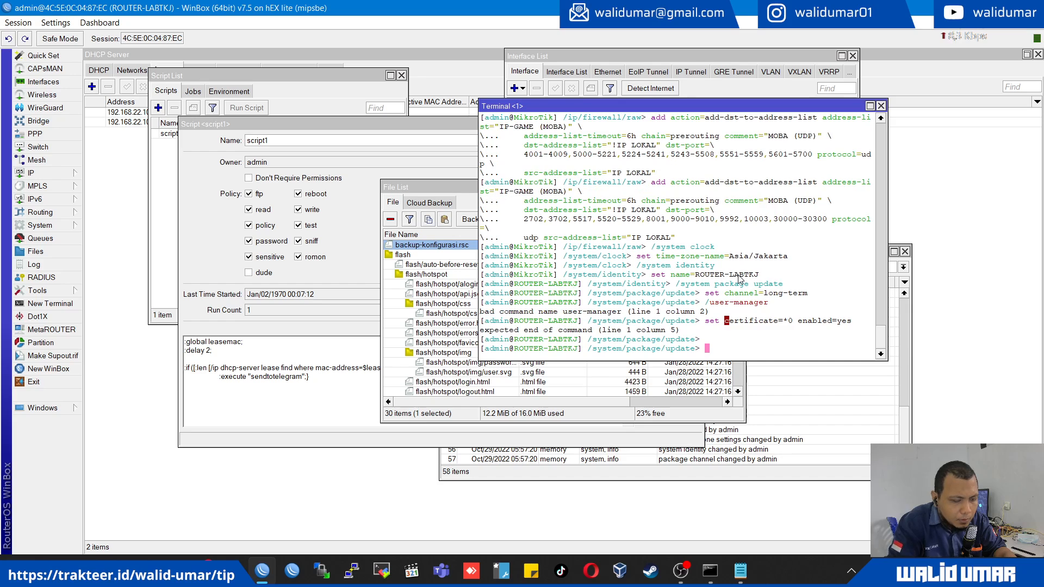
- Check the DHCP server leases for 192.168.22.101 and 192.168.22.102 on the newly configured router
{"action": "left_click", "coordinate": [123, 161]}
{"action": "left_click", "coordinate": [164, 113]}
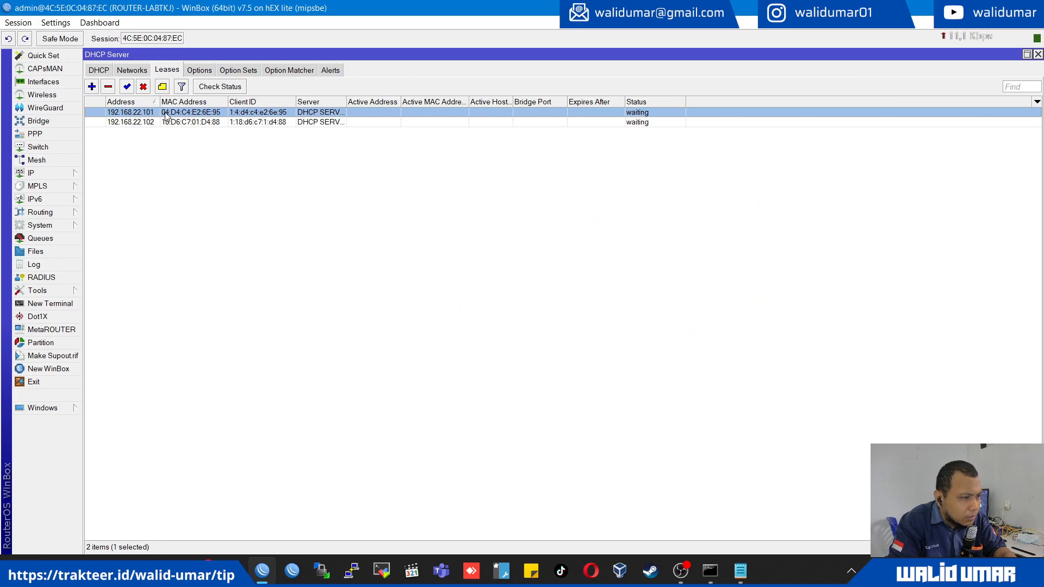
{"action": "left_click", "coordinate": [145, 123]}
{"action": "left_click", "coordinate": [144, 111]}
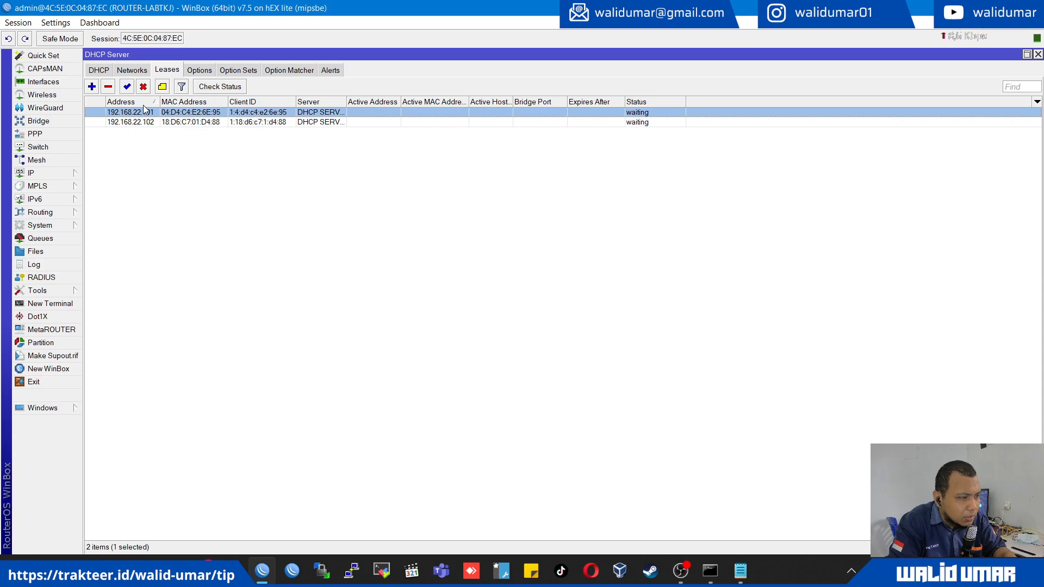
- Remove the invalid DHCP server dhcp1 assigned to the ether2-pc lenovo interface
{"action": "left_click", "coordinate": [136, 72]}
{"action": "left_click", "coordinate": [111, 70]}
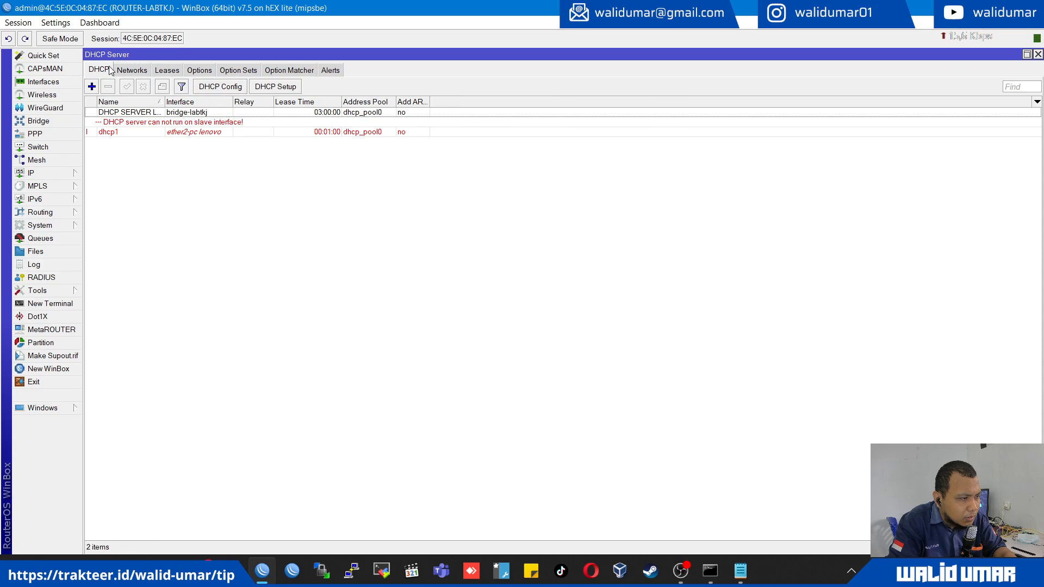
{"action": "left_click", "coordinate": [155, 123]}
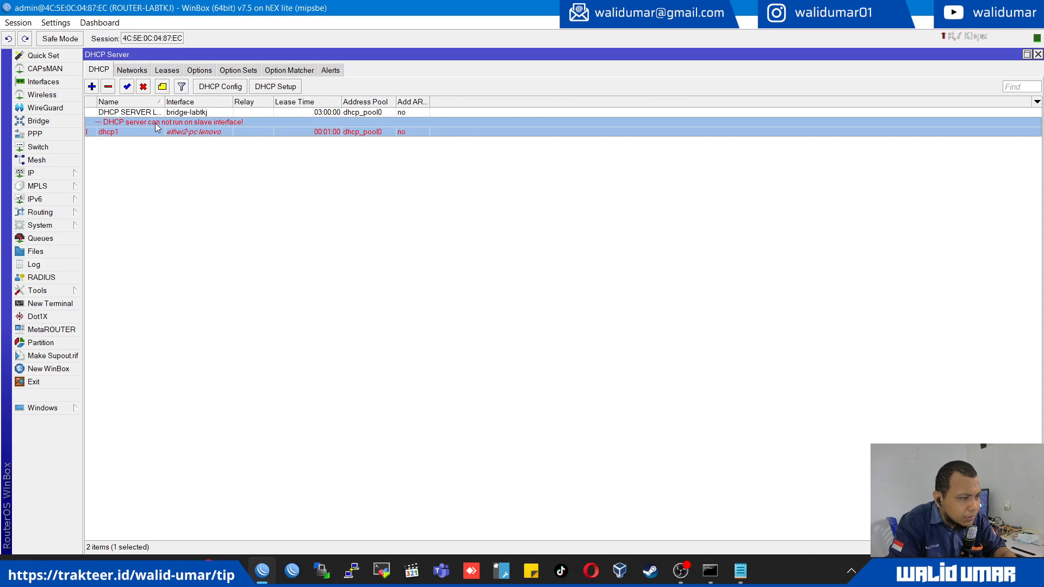
{"action": "left_click", "coordinate": [108, 88]}
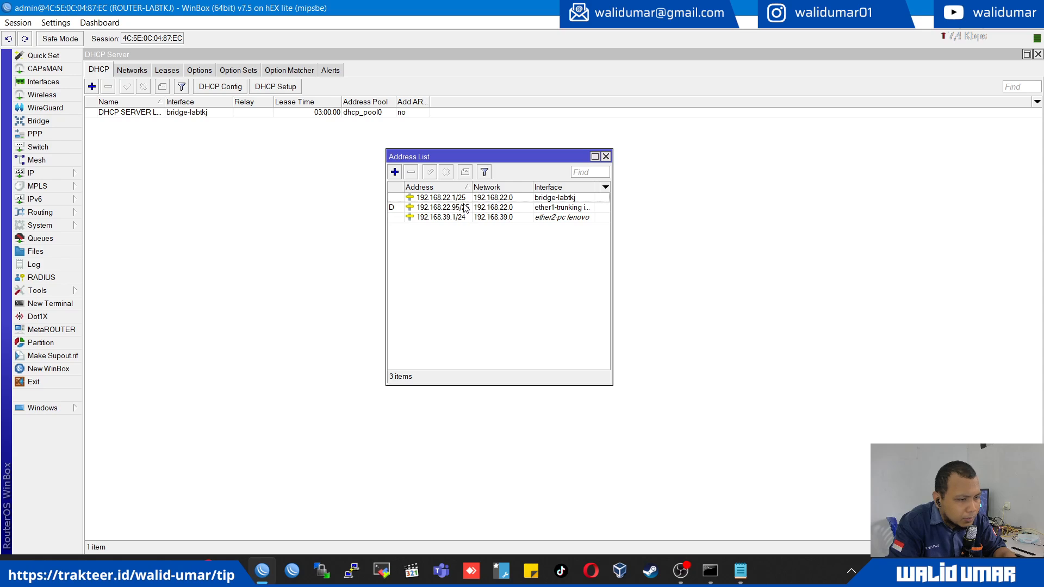
- Check the IP address entries for bridge-labtkj and ether2-pc lenovo, then close the address list
{"action": "left_click", "coordinate": [466, 198]}
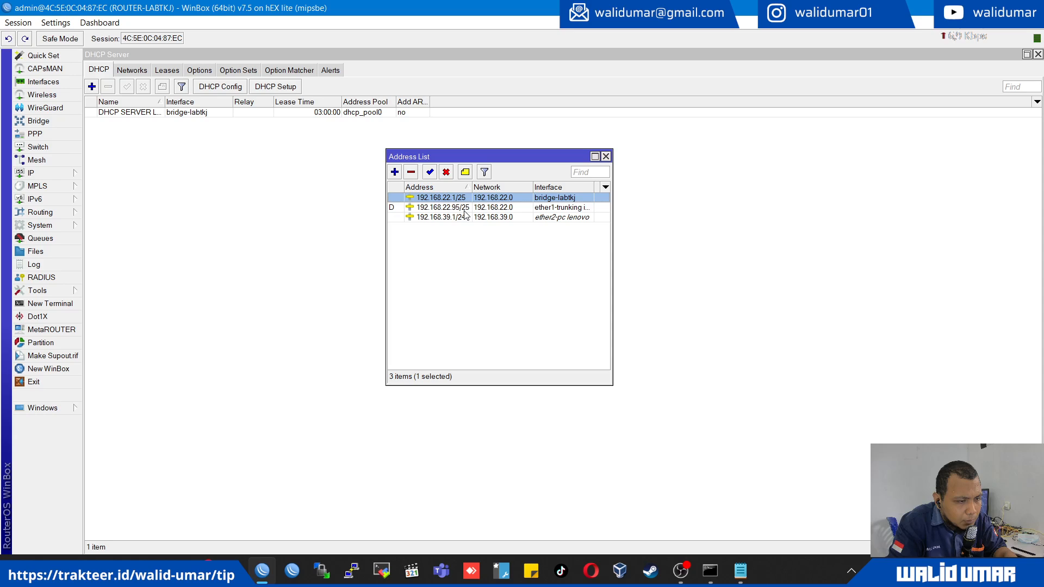
{"action": "left_click", "coordinate": [444, 218]}
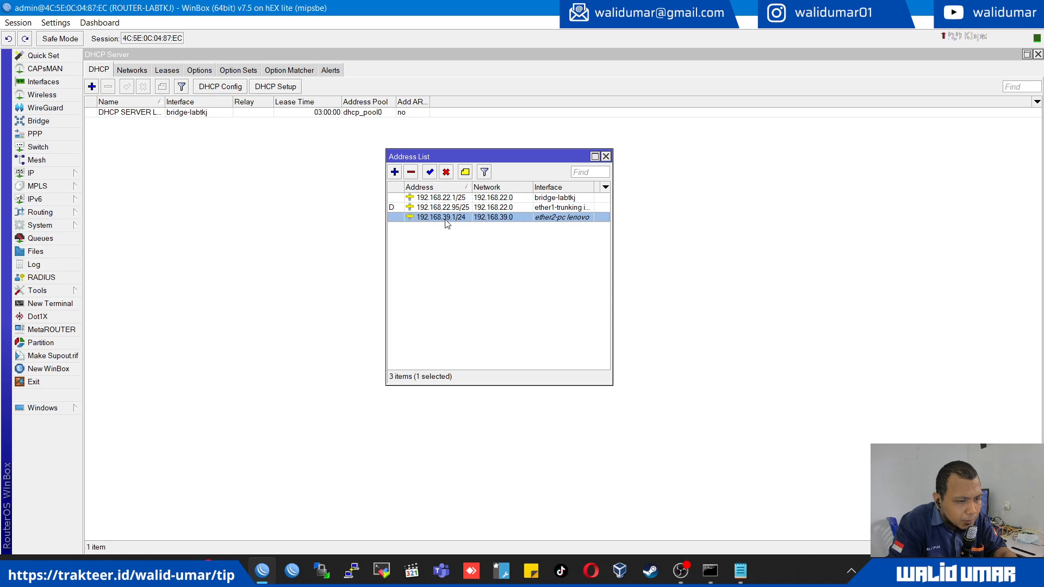
{"action": "left_click", "coordinate": [606, 156]}
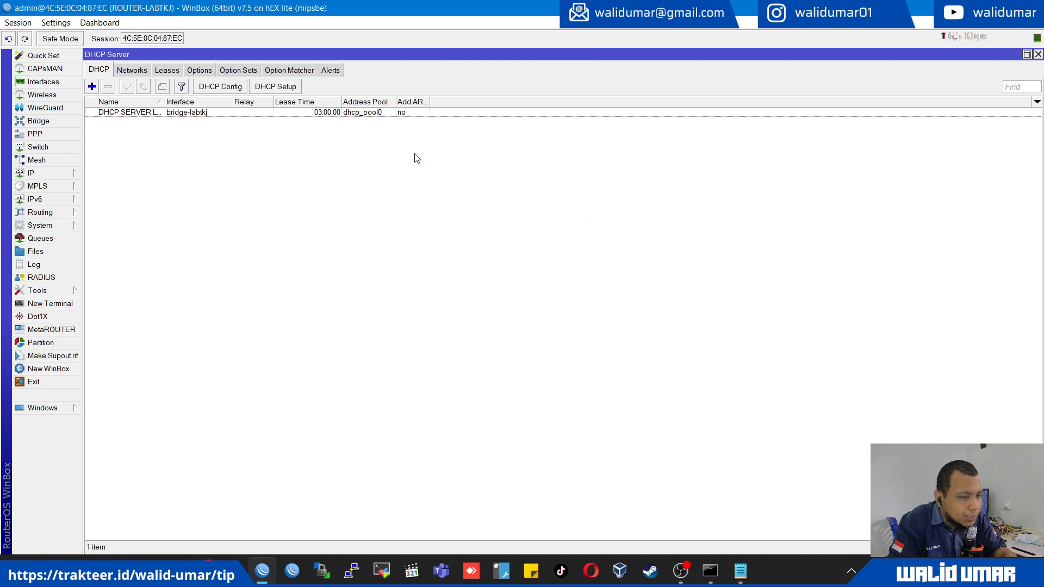
- Review the imported firewall rules for NAT, Mangle and Raw
{"action": "left_click", "coordinate": [66, 175]}
{"action": "left_click", "coordinate": [137, 266]}
{"action": "left_click", "coordinate": [314, 203]}
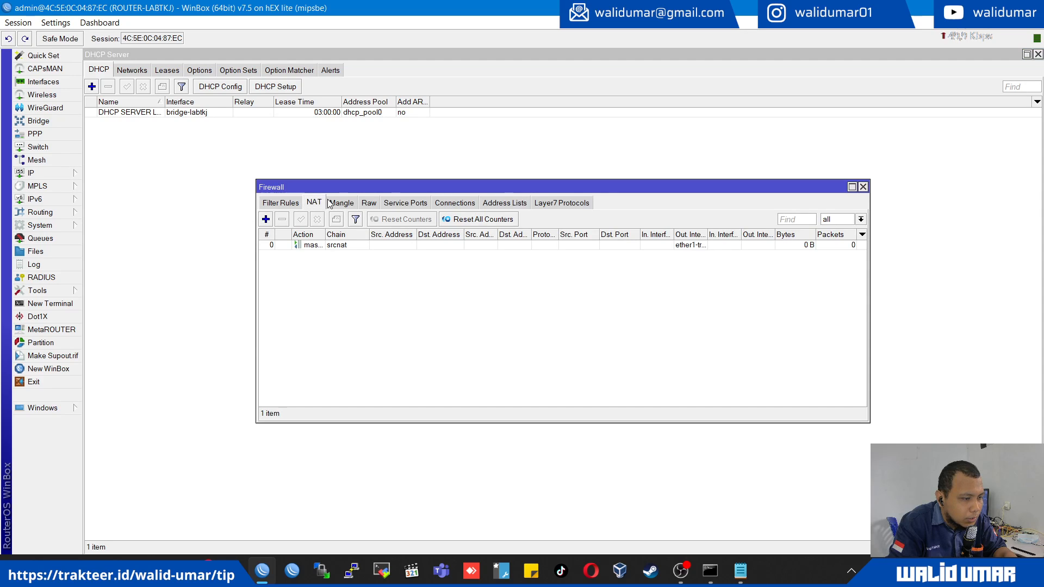
{"action": "left_click", "coordinate": [338, 203]}
{"action": "scroll", "coordinate": [411, 309], "scroll_direction": "down", "scroll_amount": 2}
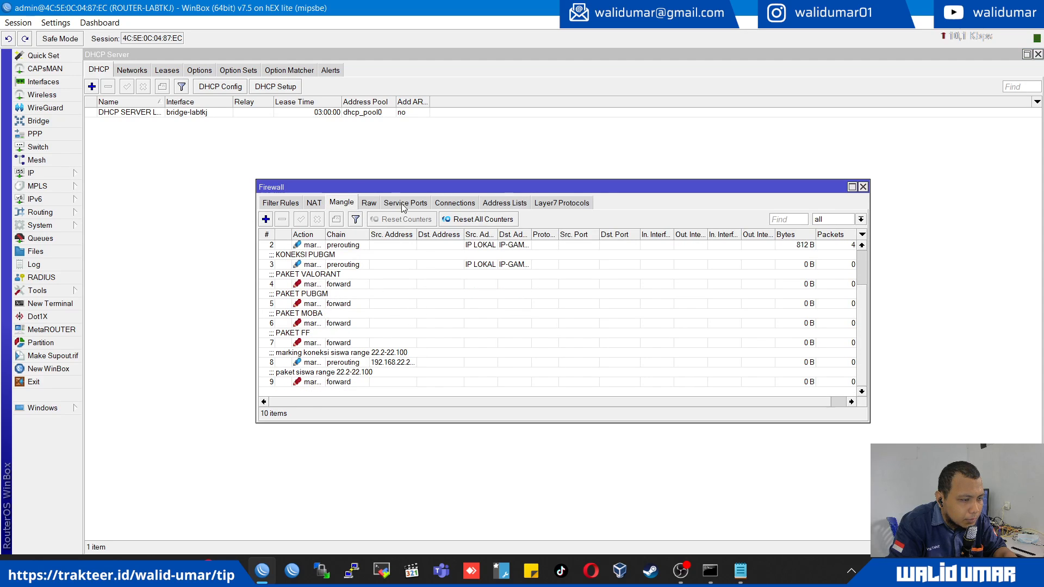
{"action": "left_click", "coordinate": [368, 204]}
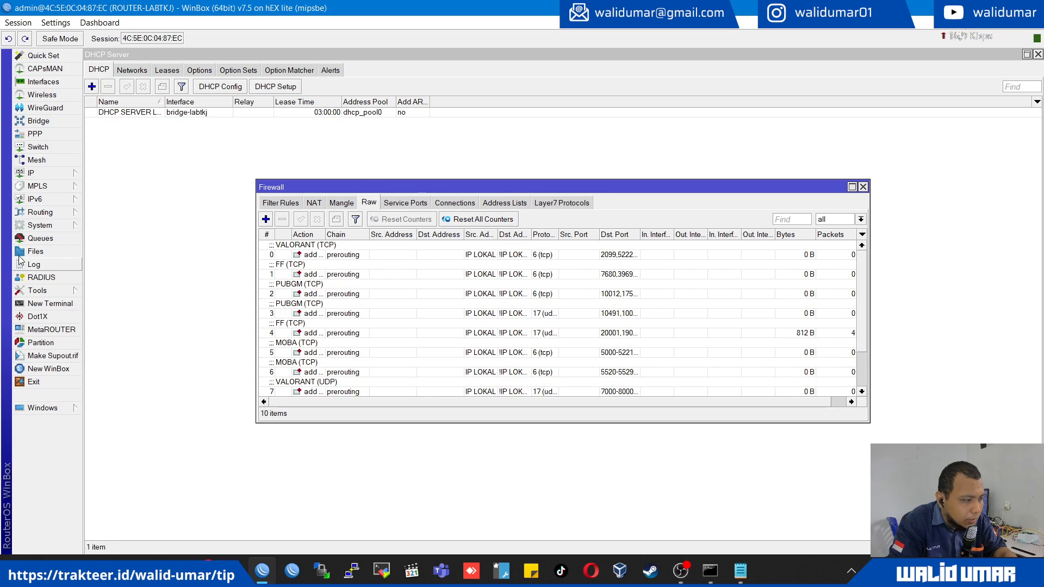
- Review the imported simple queues with the Name column widened to show full queue names, then close the queue list
{"action": "left_click", "coordinate": [40, 238]}
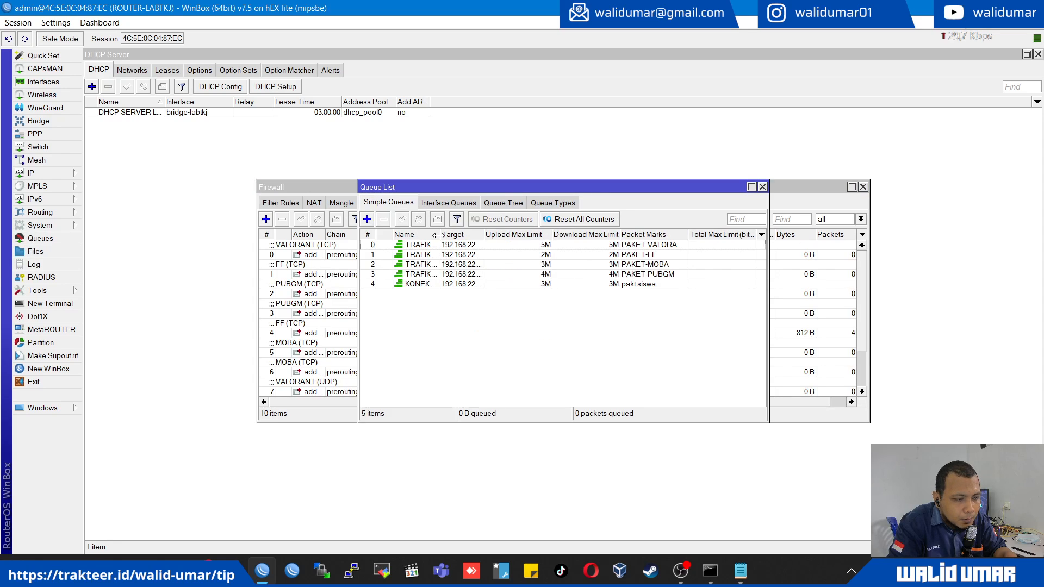
{"action": "left_click_drag", "start_coordinate": [439, 235], "coordinate": [535, 235]}
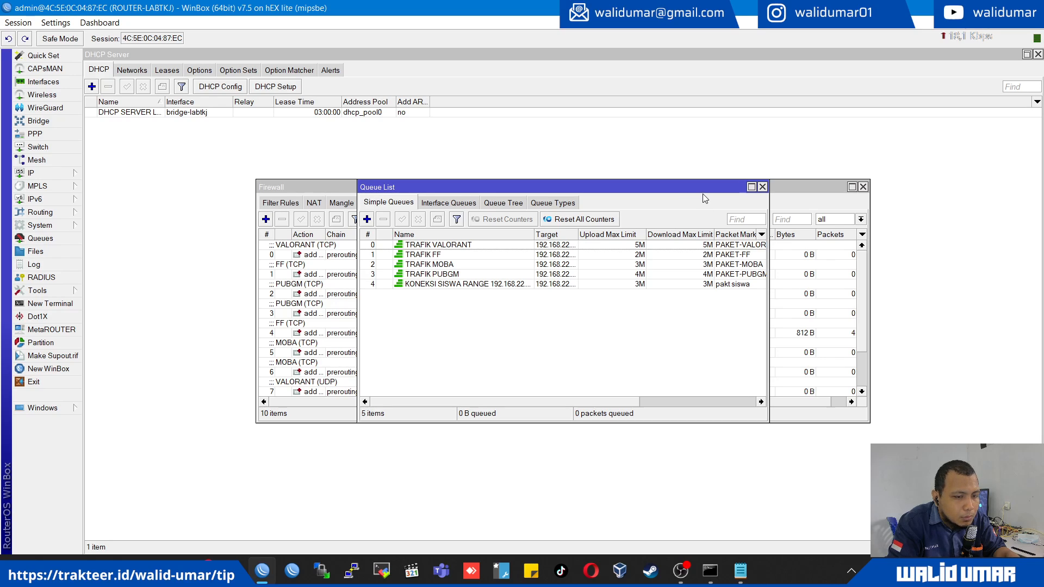
{"action": "left_click", "coordinate": [763, 187]}
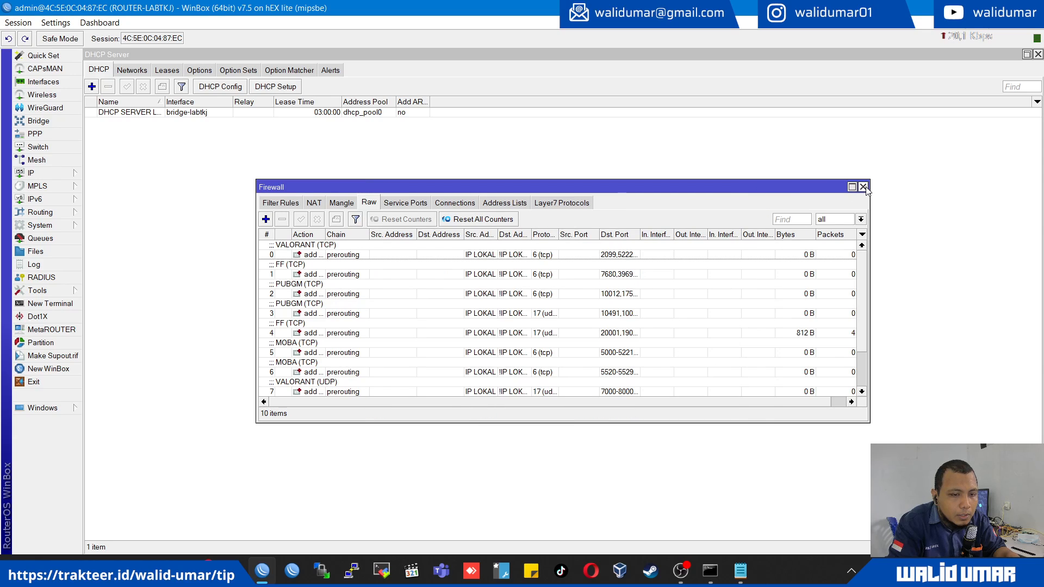
- Close the Firewall and DHCP Server windows and all other windows open in the router session
{"action": "left_click", "coordinate": [863, 187]}
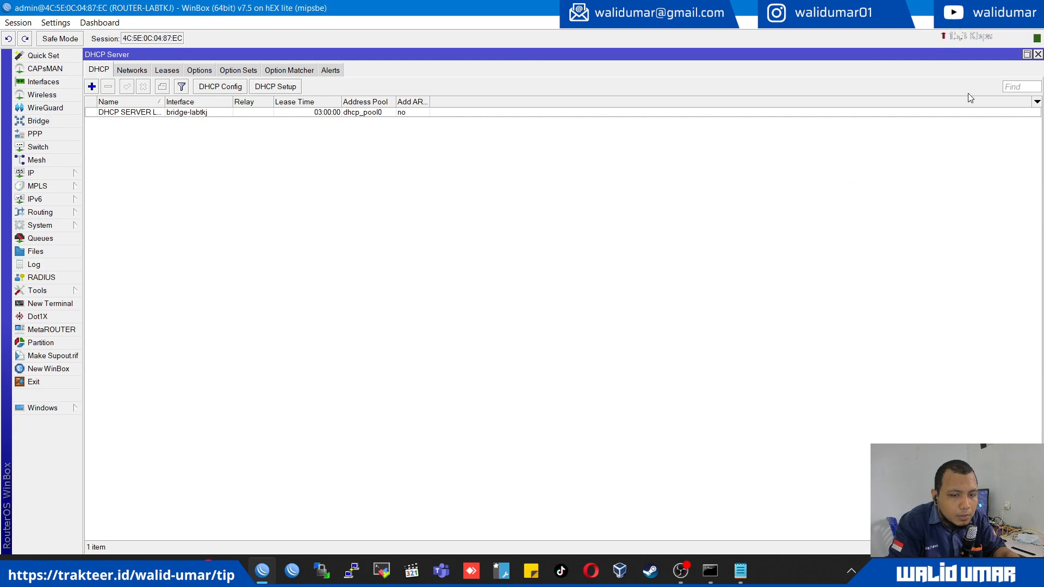
{"action": "left_click", "coordinate": [1038, 55]}
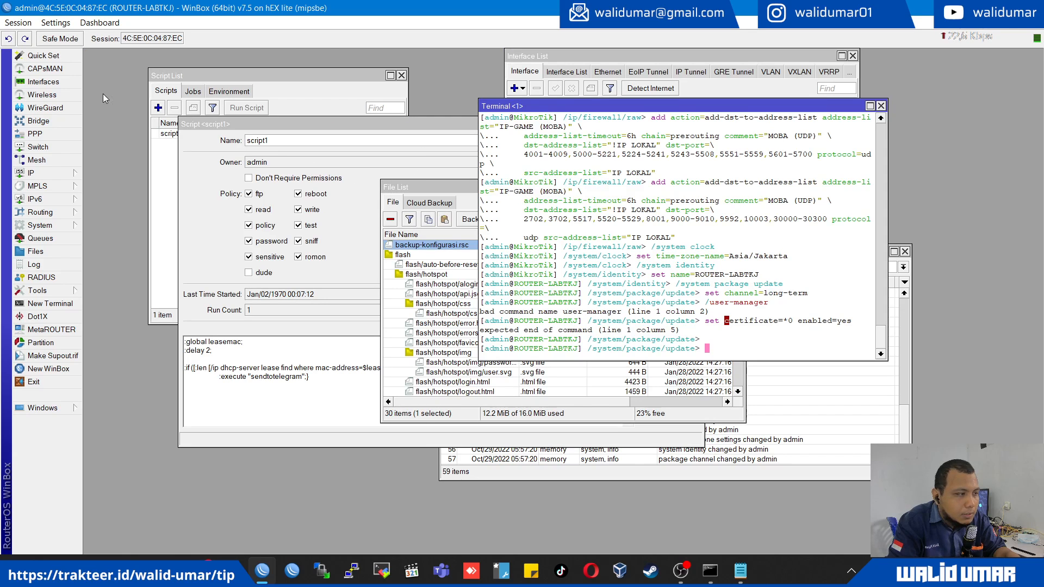
{"action": "left_click", "coordinate": [18, 23]}
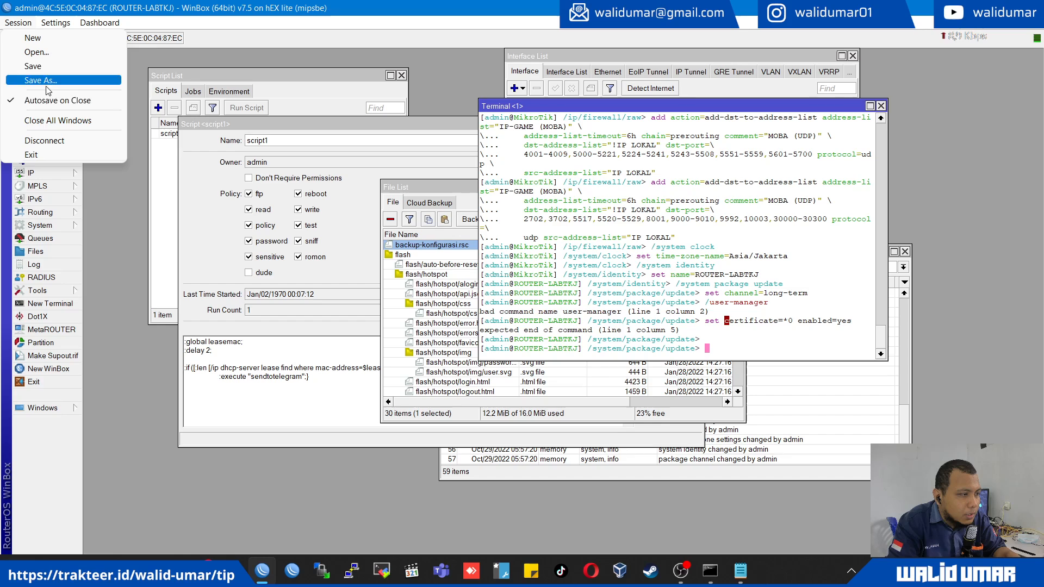
{"action": "left_click", "coordinate": [123, 275]}
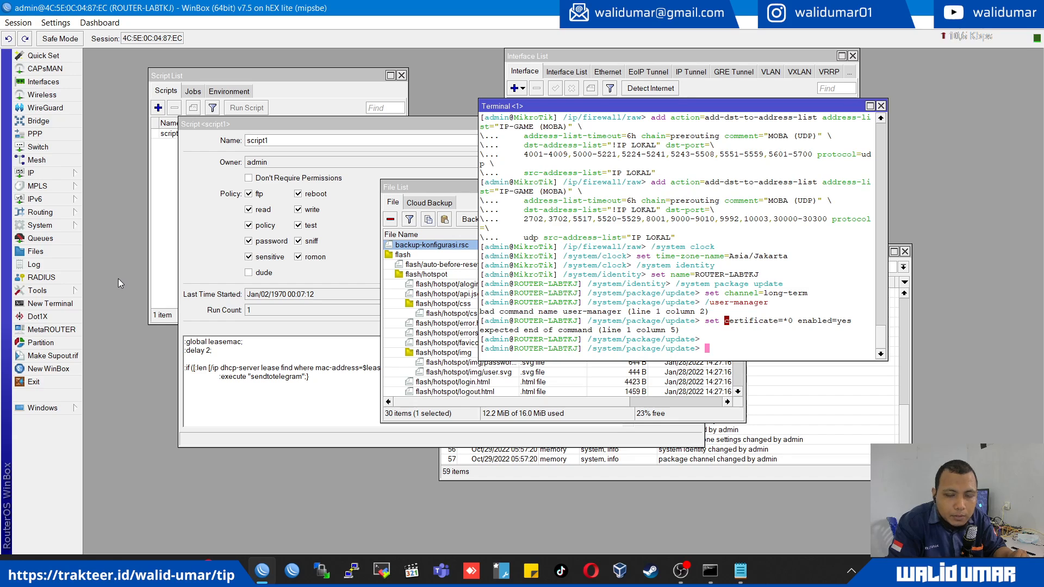
{"action": "left_click", "coordinate": [17, 22]}
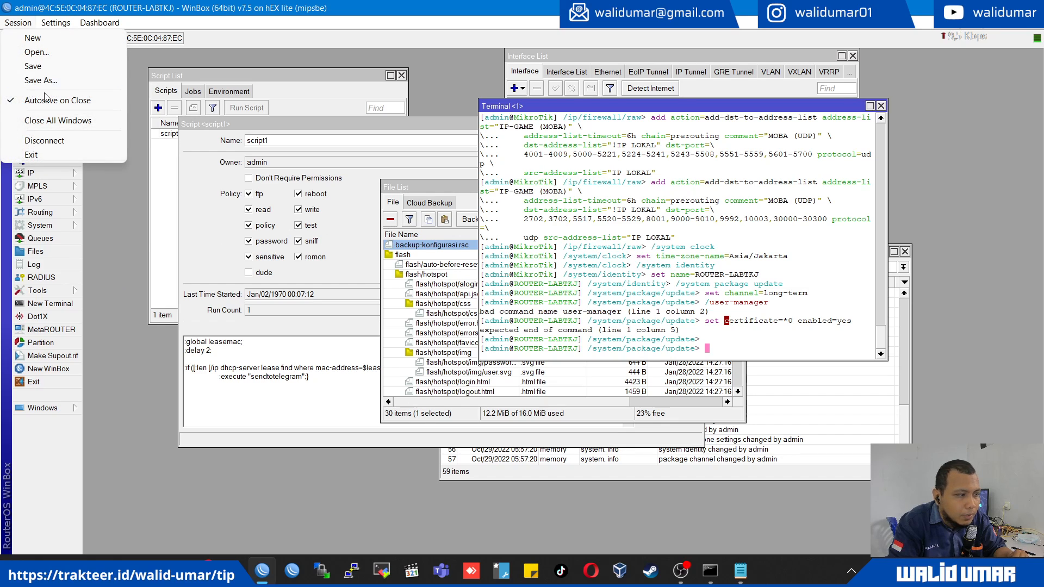
{"action": "left_click", "coordinate": [52, 115]}
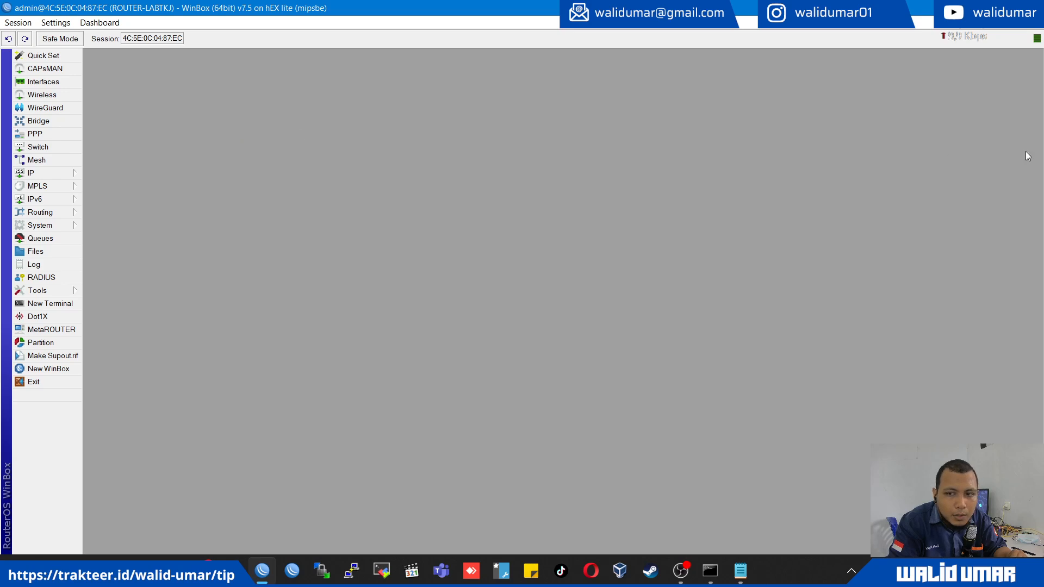